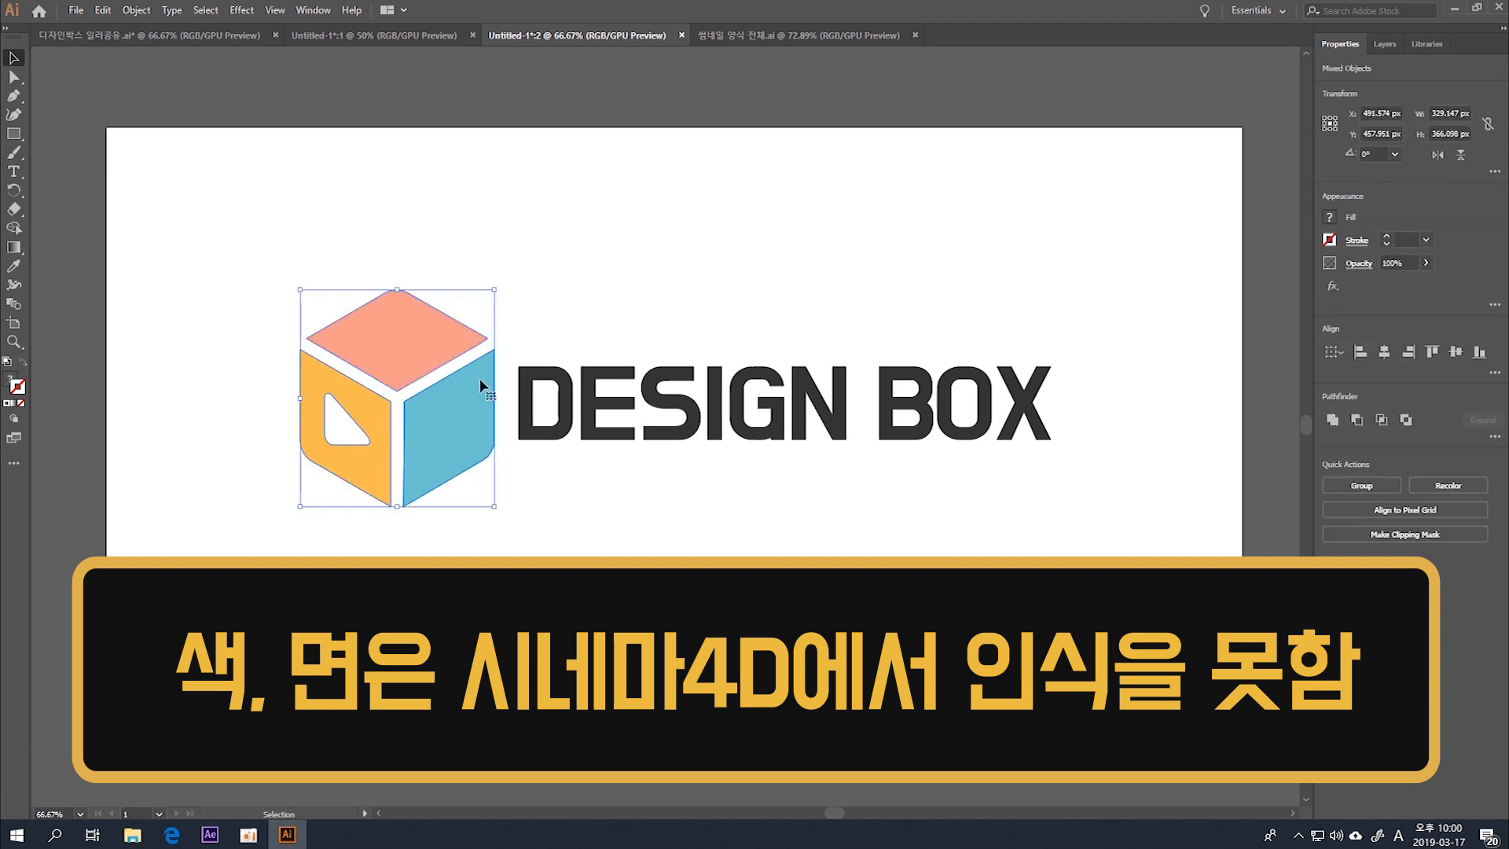
- Remove the fill from the cube icon's three faces and give them a stroke in colour 020202
shift+click(415, 325)
shift+click(382, 414)
shift+click(461, 424)
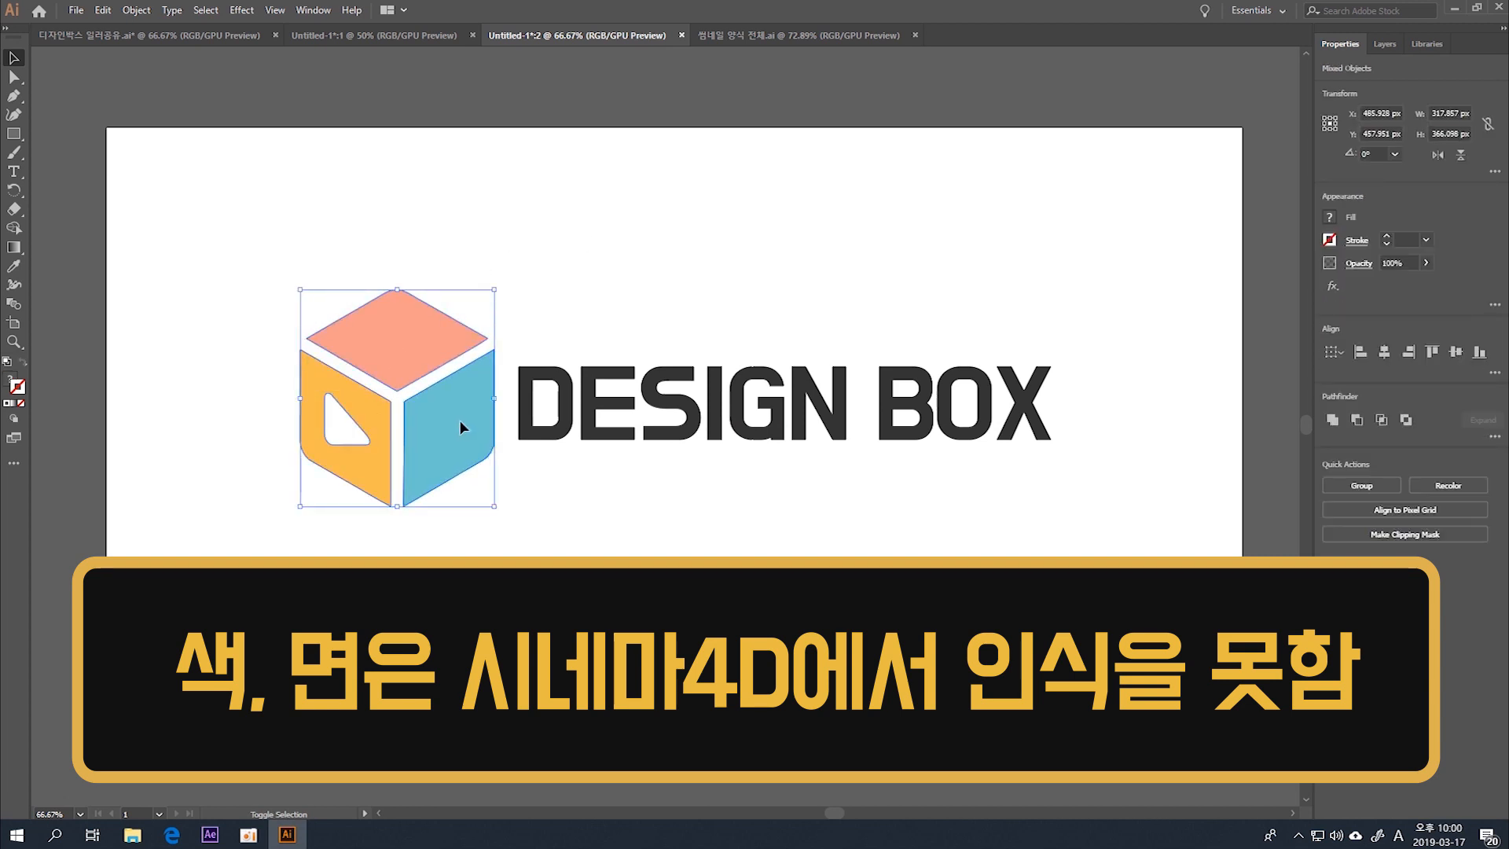
double_click(11, 385)
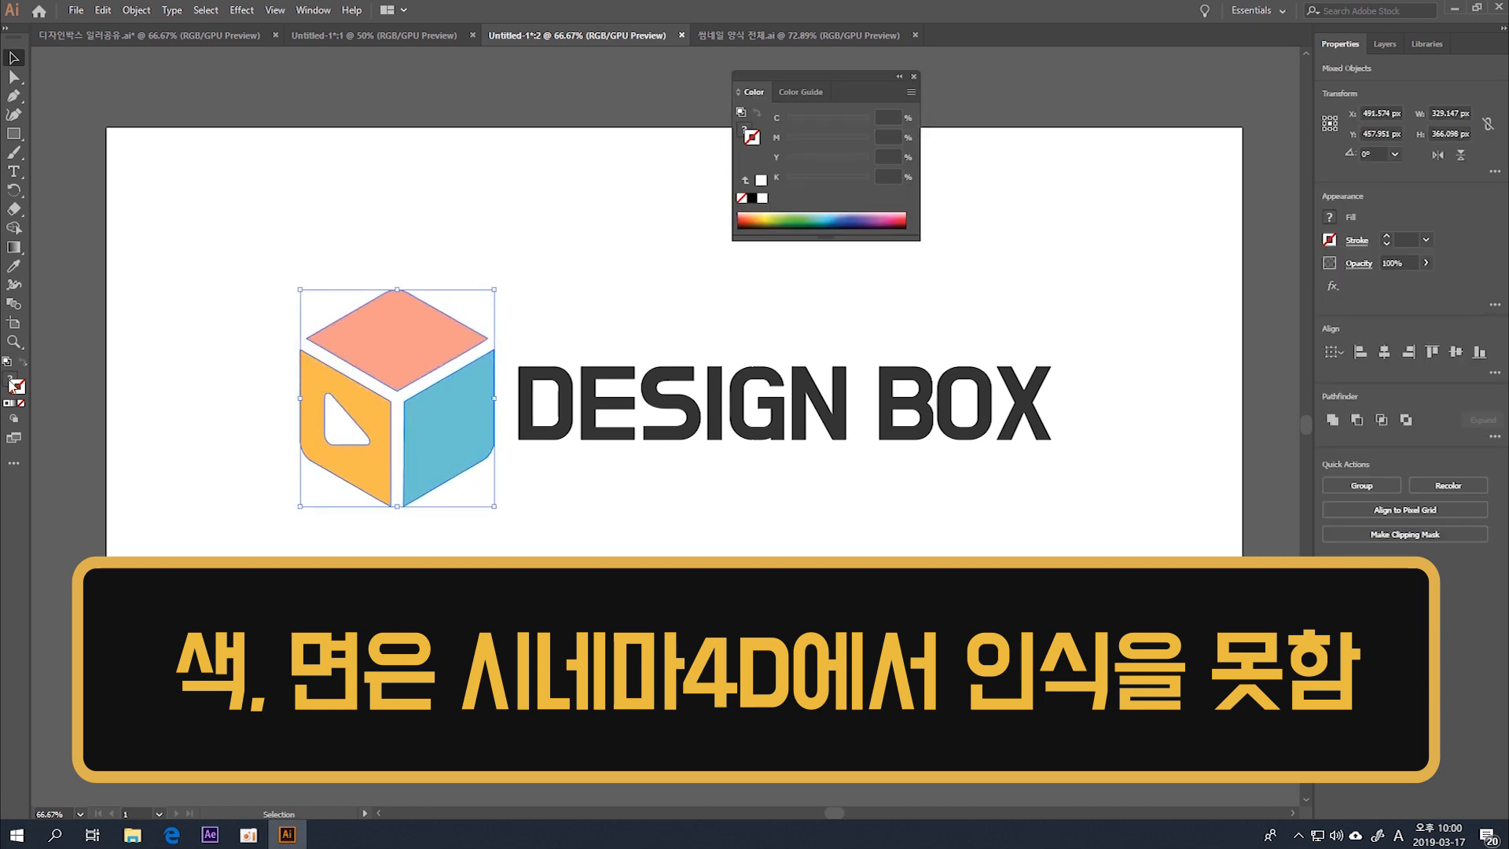
click(22, 404)
double_click(13, 384)
drag(803, 498, 808, 534)
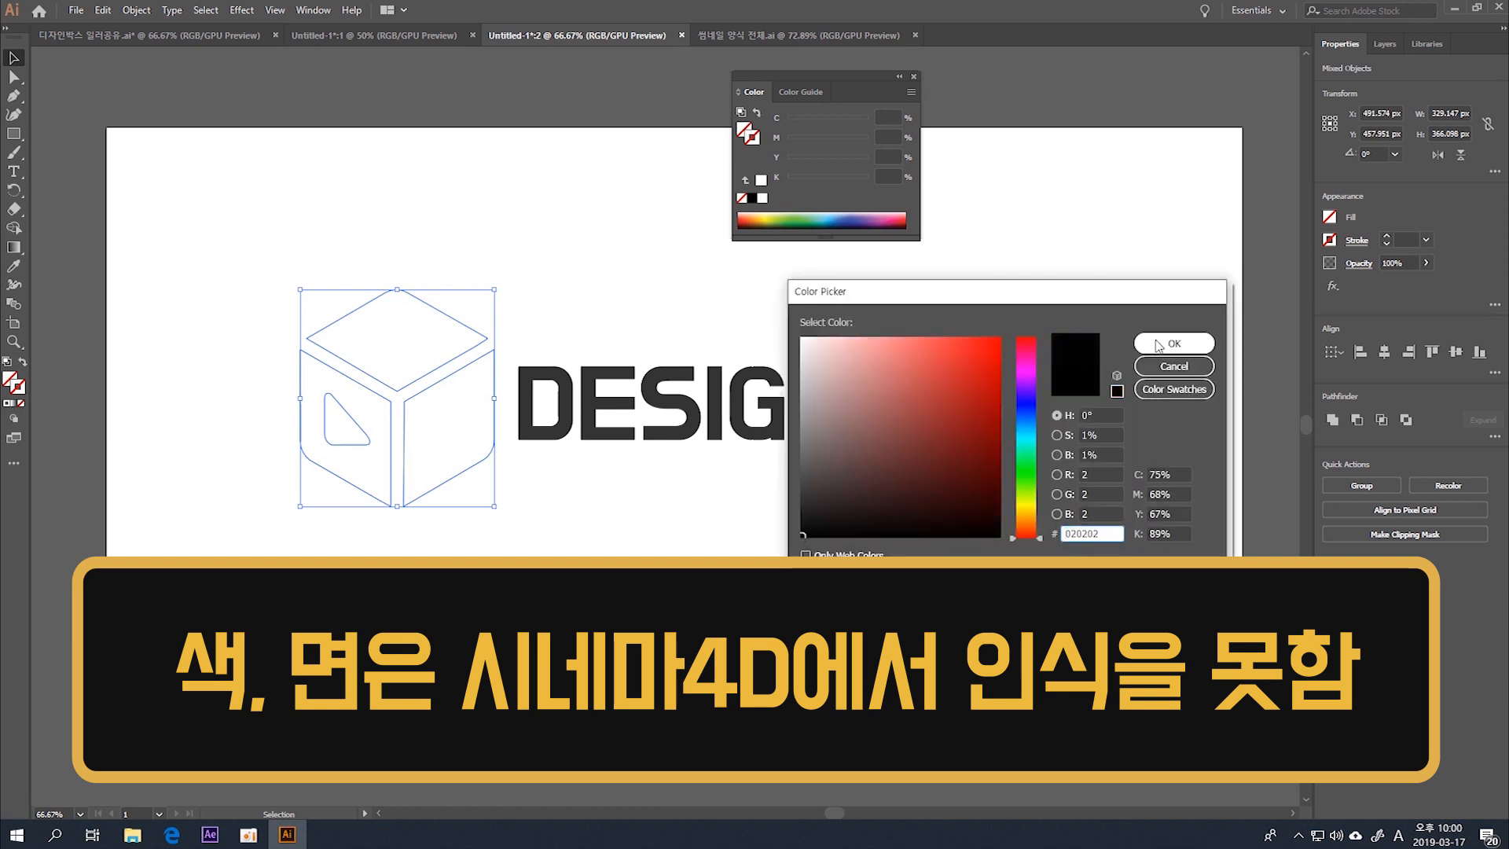
click(1156, 343)
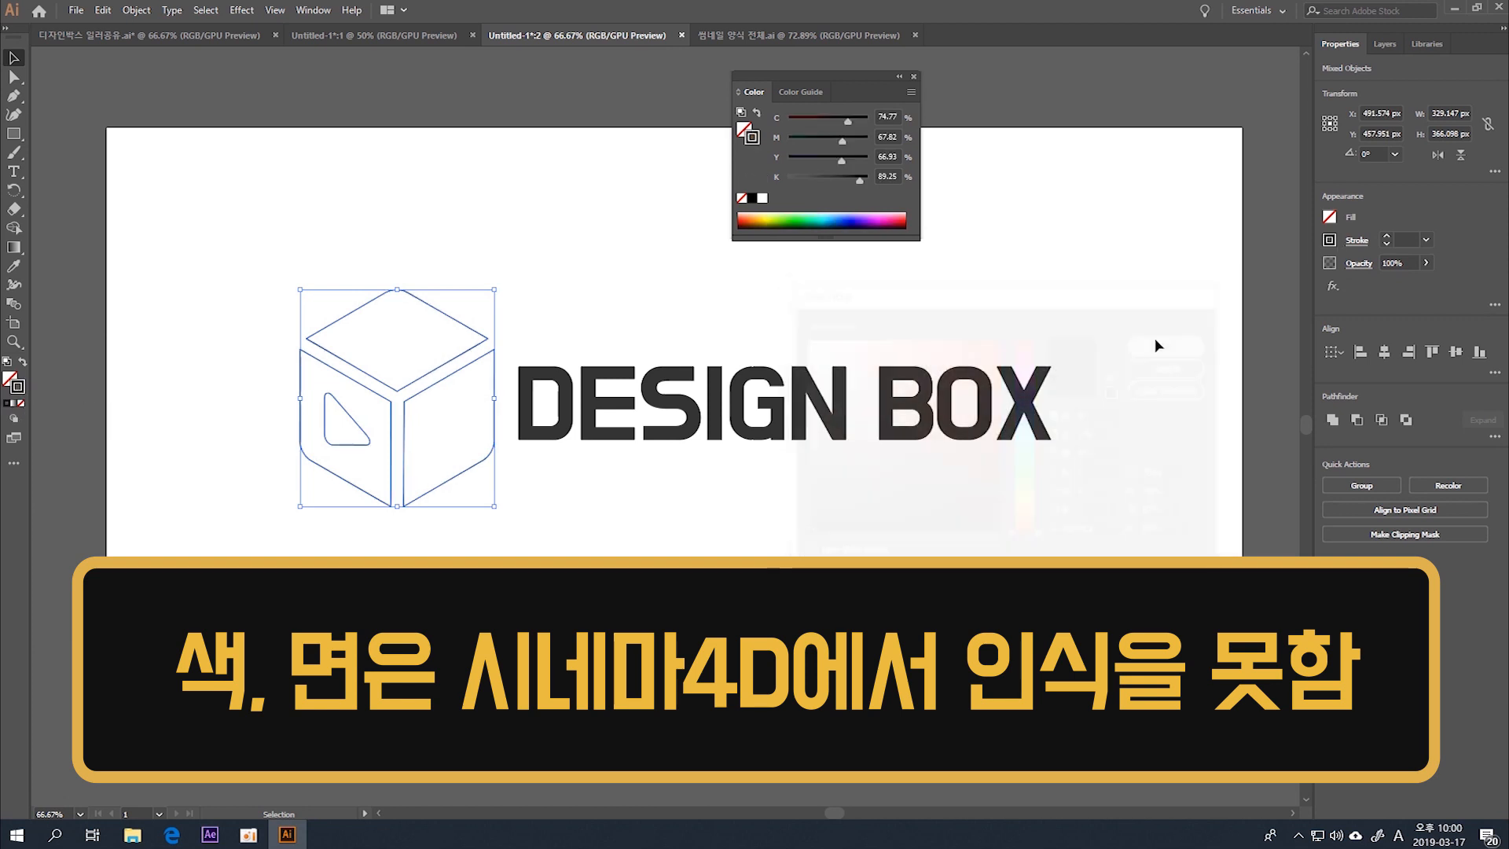
click(913, 76)
click(865, 161)
- Examine the DESIGN BOX lettering to check whether it is still live, editable text
click(746, 401)
click(803, 293)
click(904, 421)
click(1123, 509)
drag(1067, 488, 550, 324)
key(t)
triple_click(692, 401)
click(601, 397)
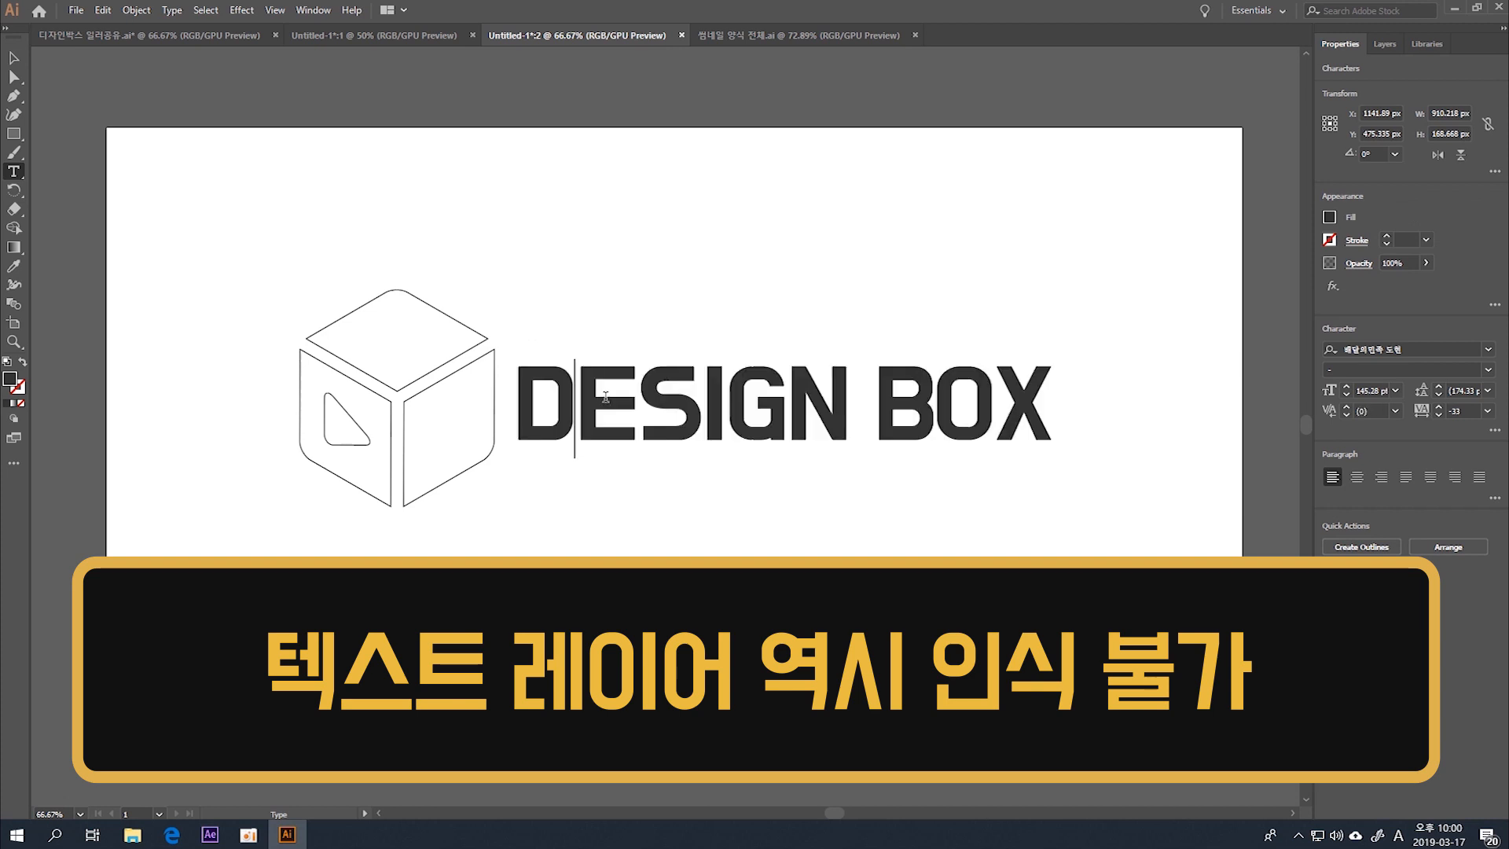
drag(984, 403, 940, 403)
drag(646, 397, 847, 399)
click(941, 400)
drag(556, 404, 1053, 402)
click(1035, 403)
- Convert the DESIGN BOX text to outlines
key(Escape)
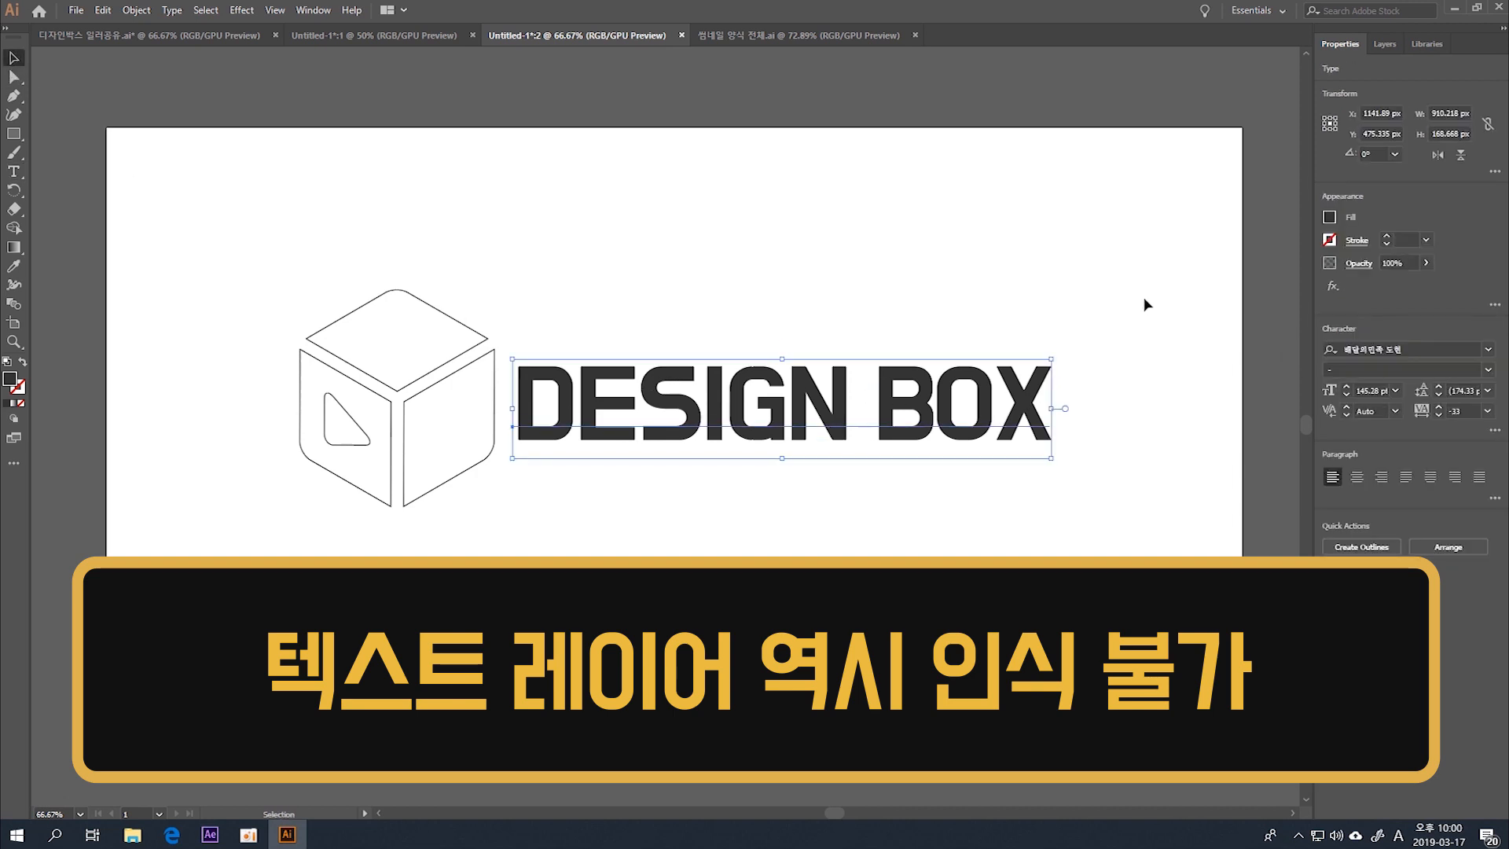
key(ctrl+shift+o)
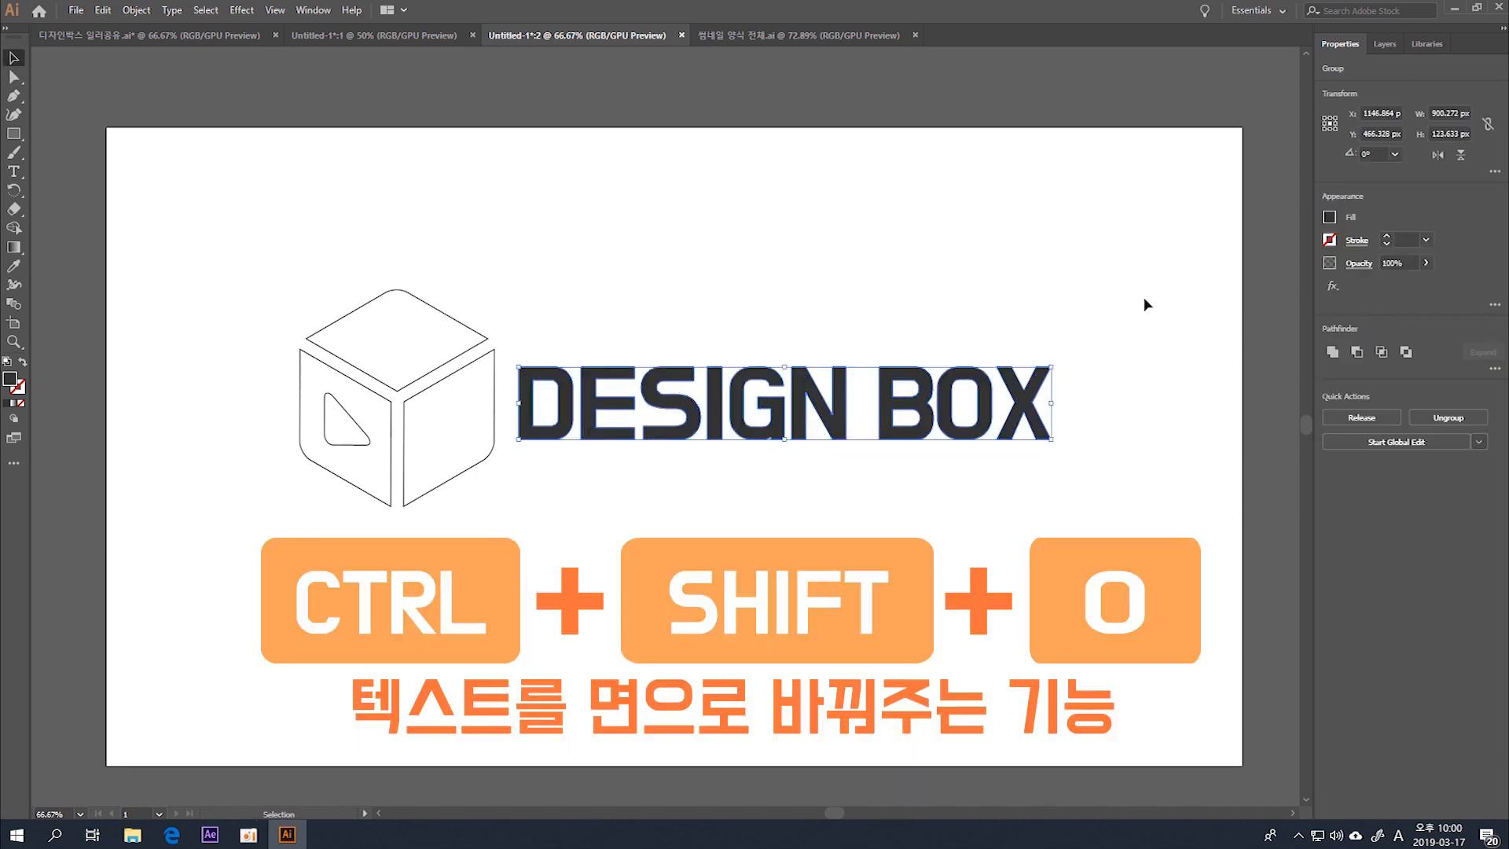
click(1143, 305)
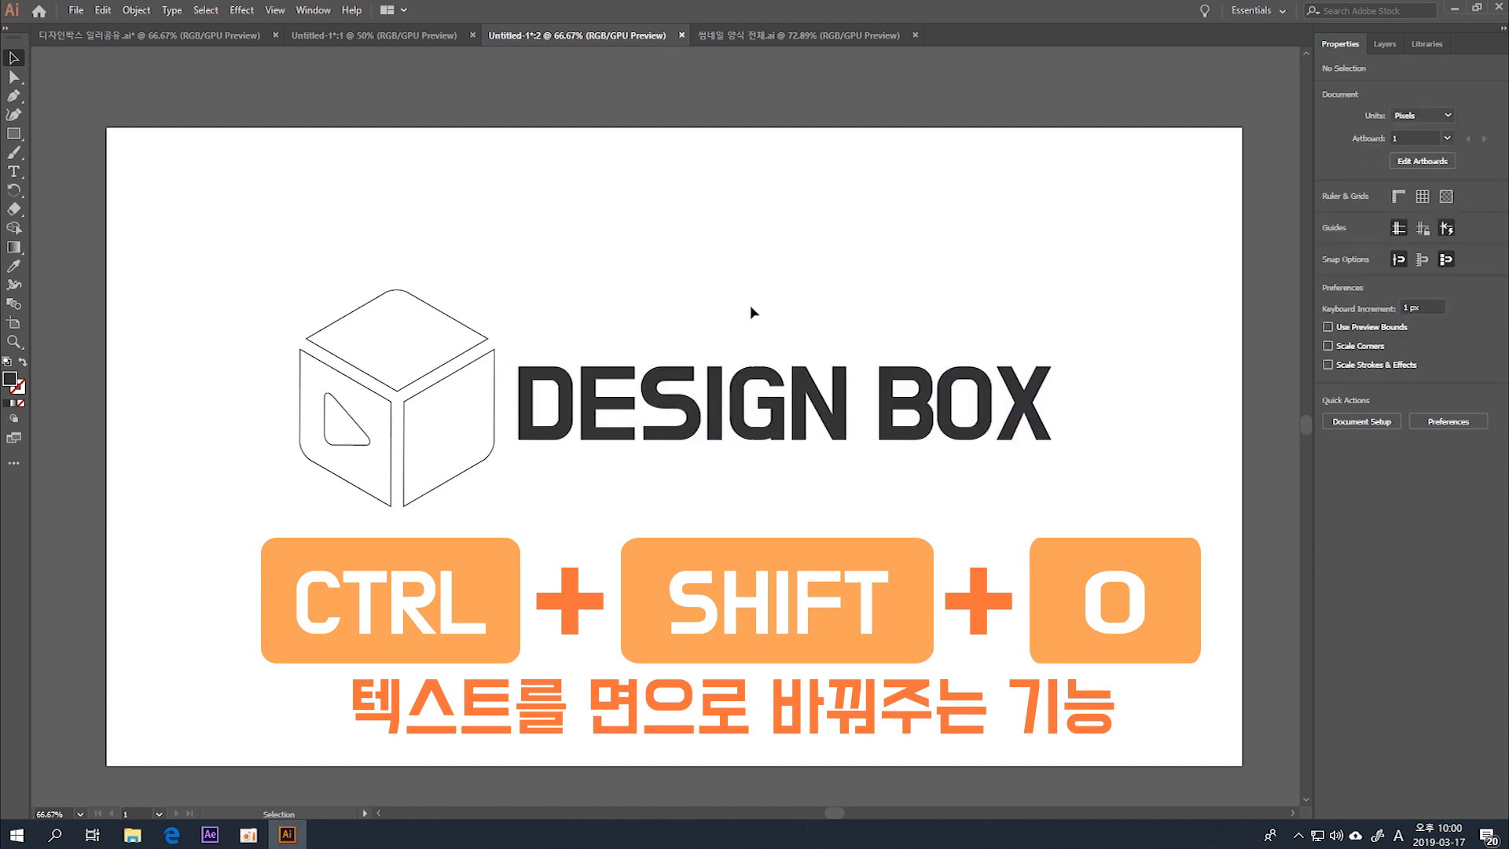
- Swap the fill and stroke of the outlined DESIGN BOX lettering, leaving a dark stroke and no fill
click(1014, 405)
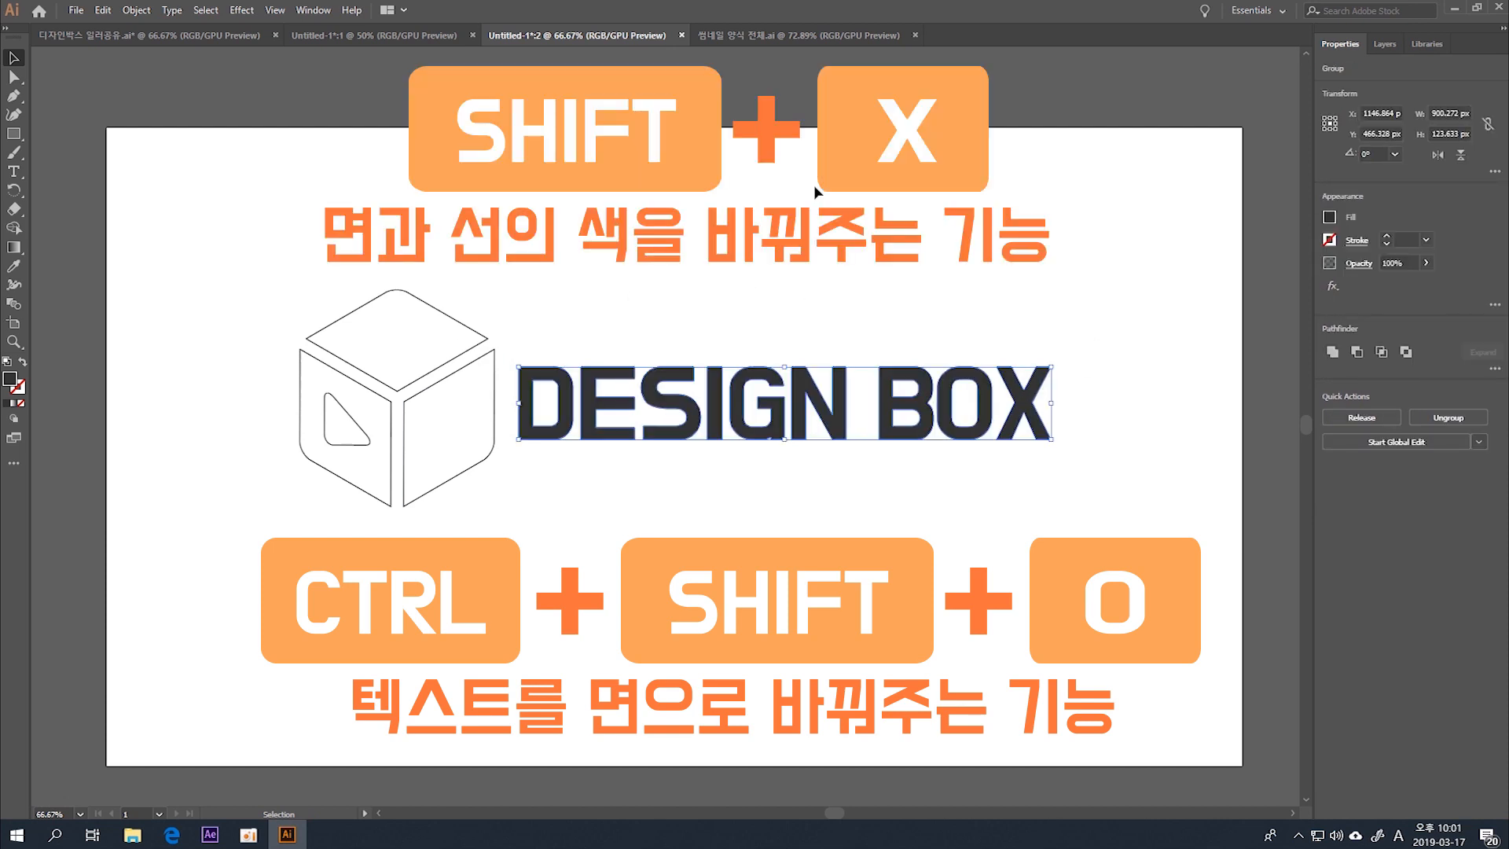
key(shift+x)
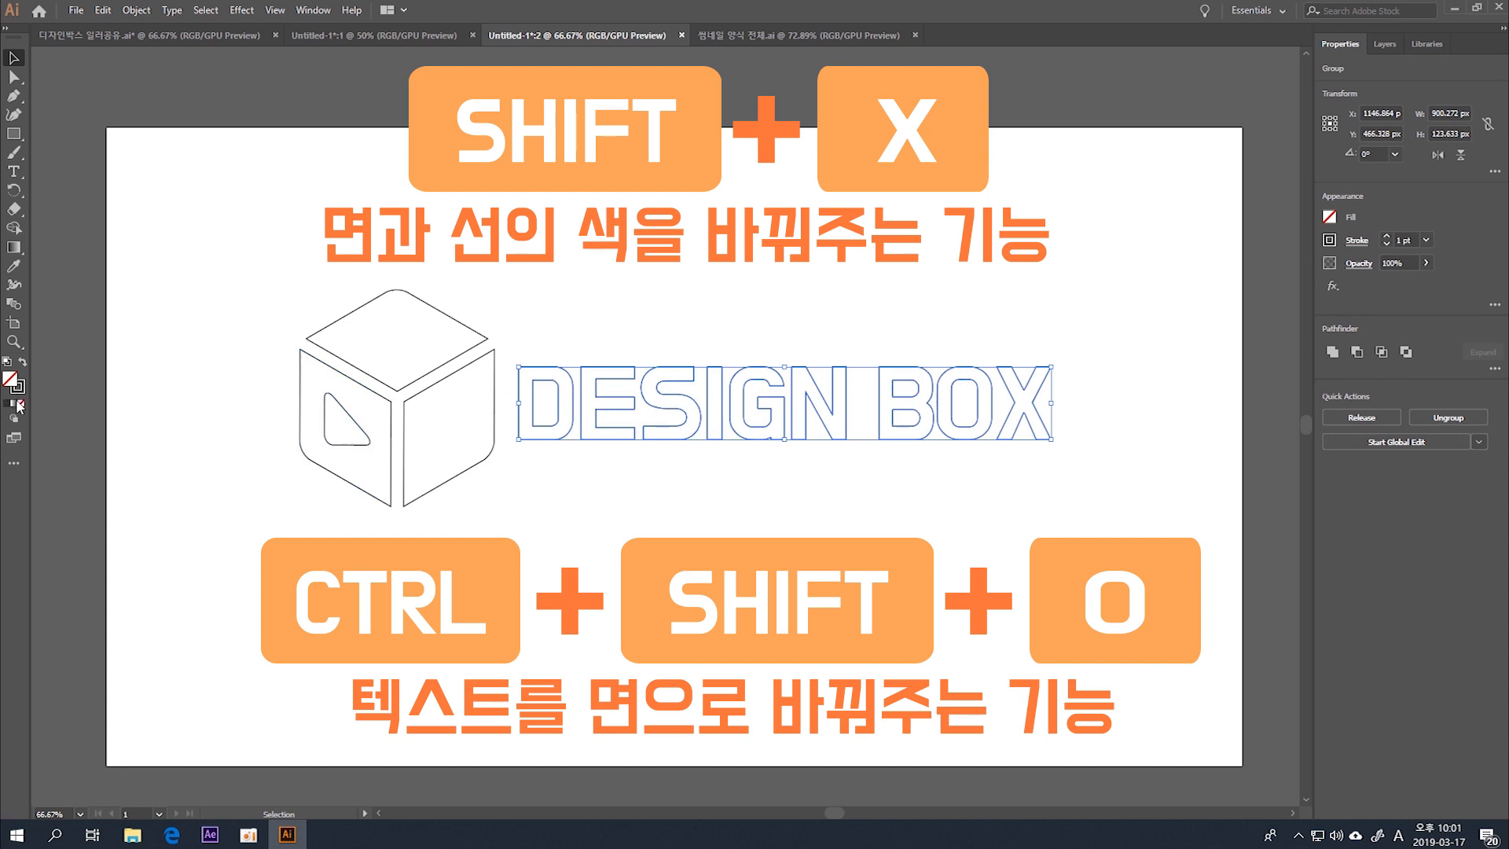
click(115, 404)
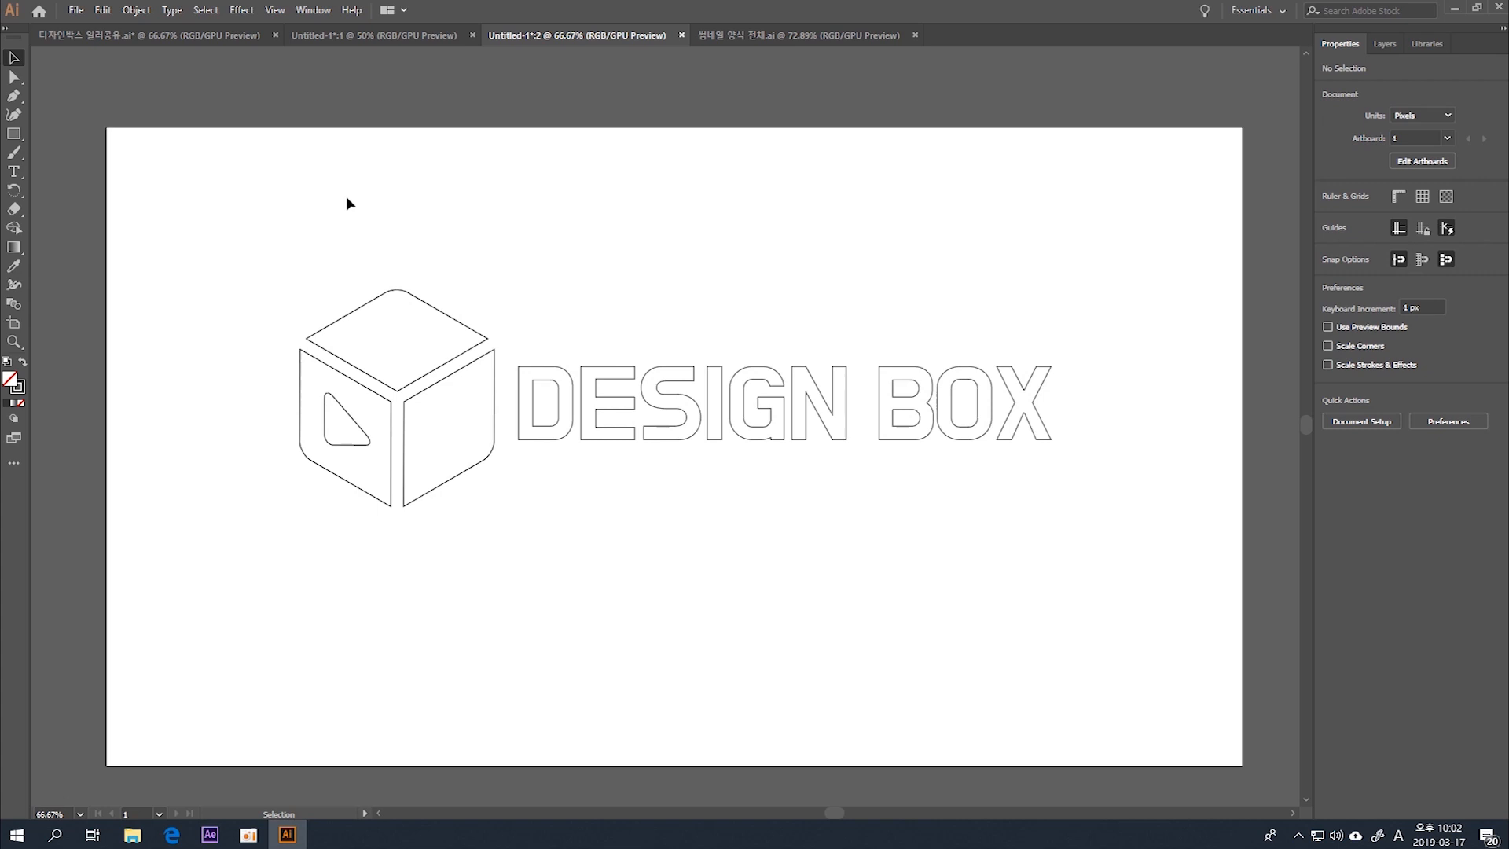
- Save the artwork to the desktop as an Adobe Illustrator file named design box, using the Illustrator 8 version
click(76, 10)
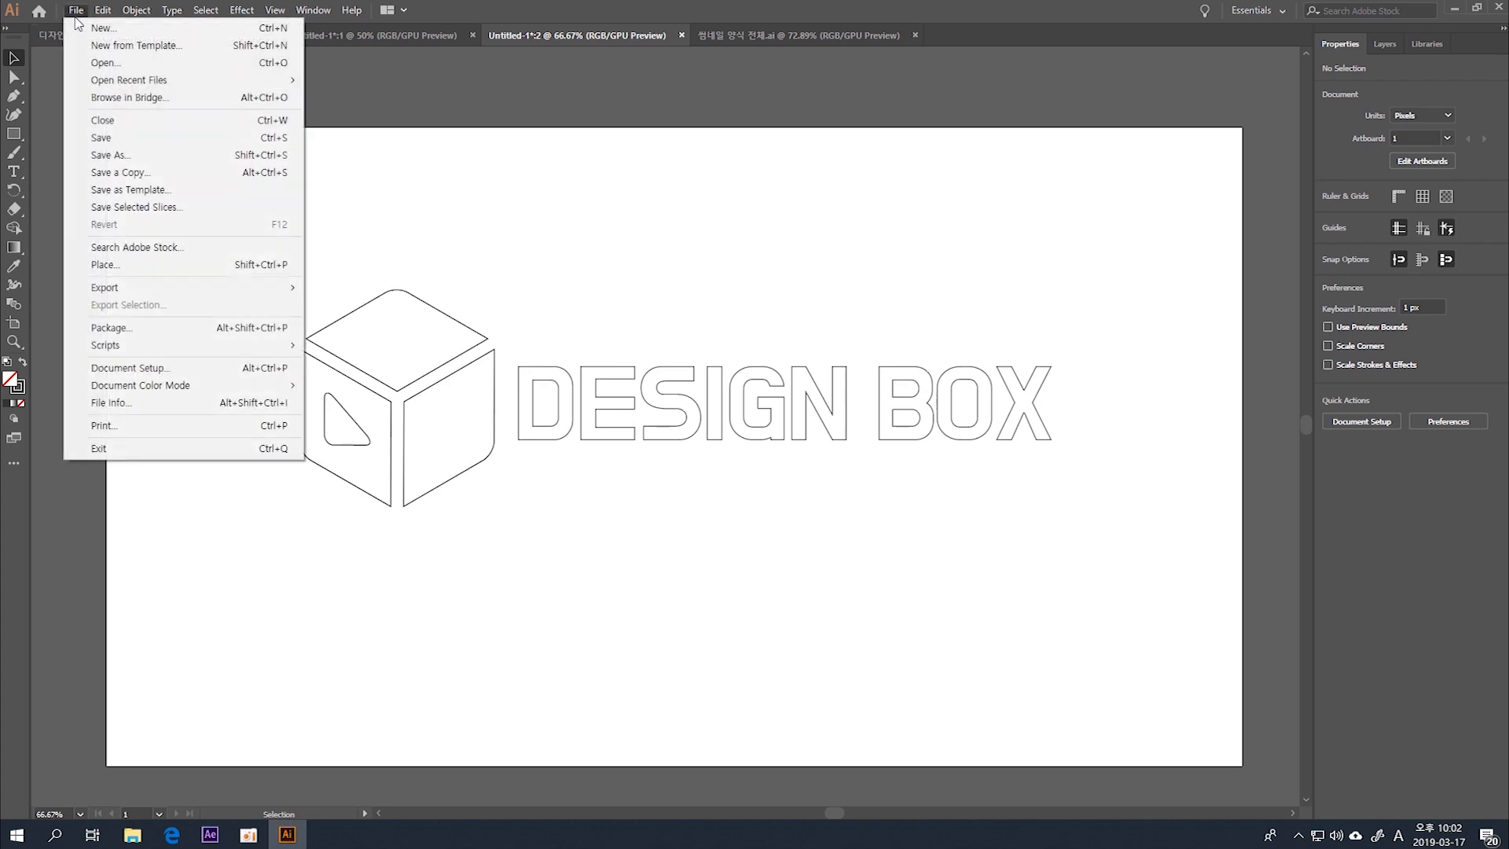
click(173, 155)
text(d)
key(Return)
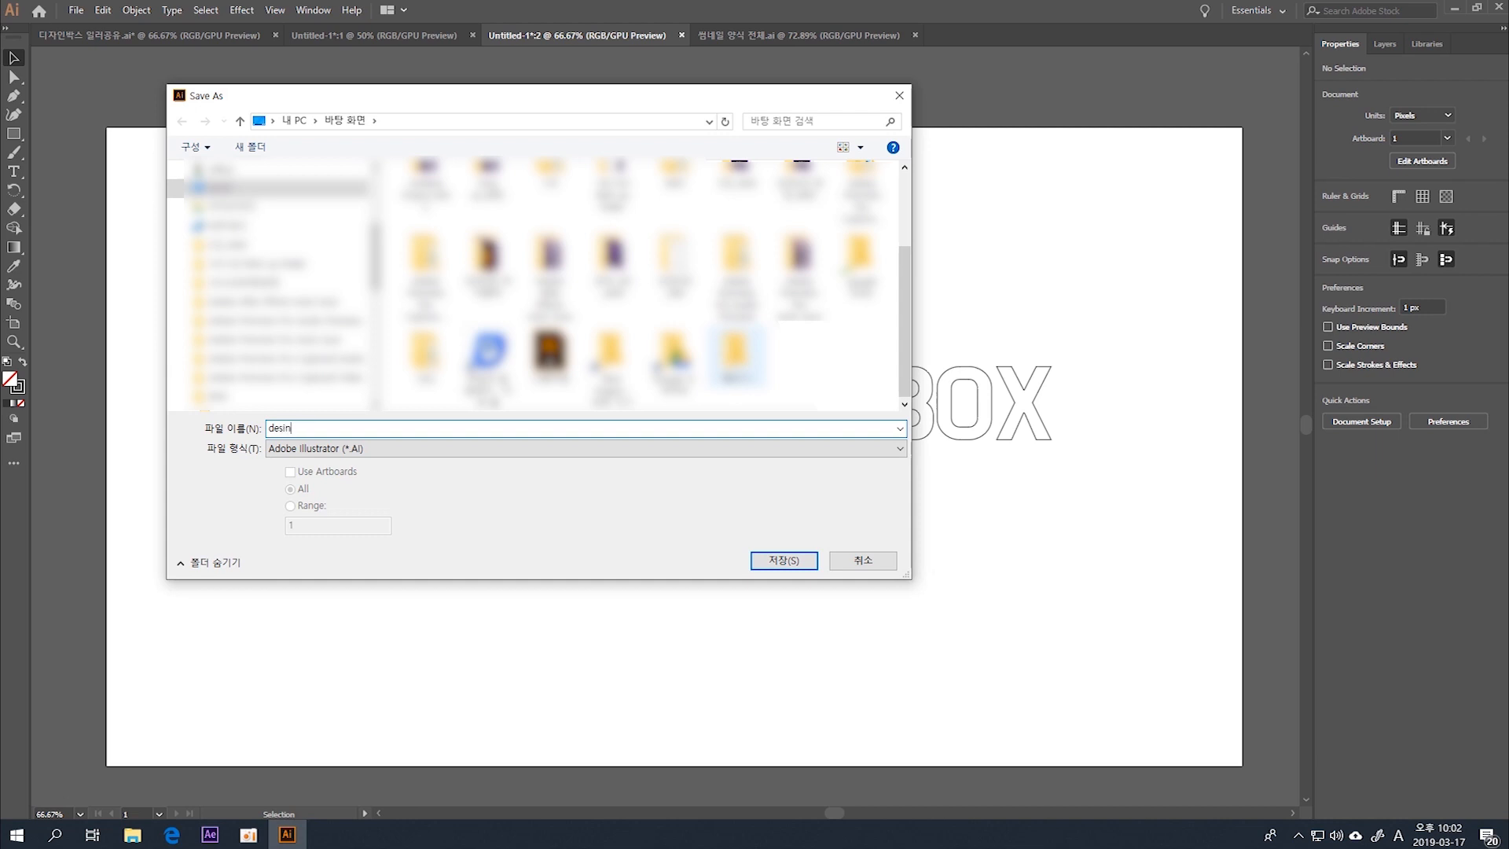
click(805, 563)
drag(793, 240, 663, 183)
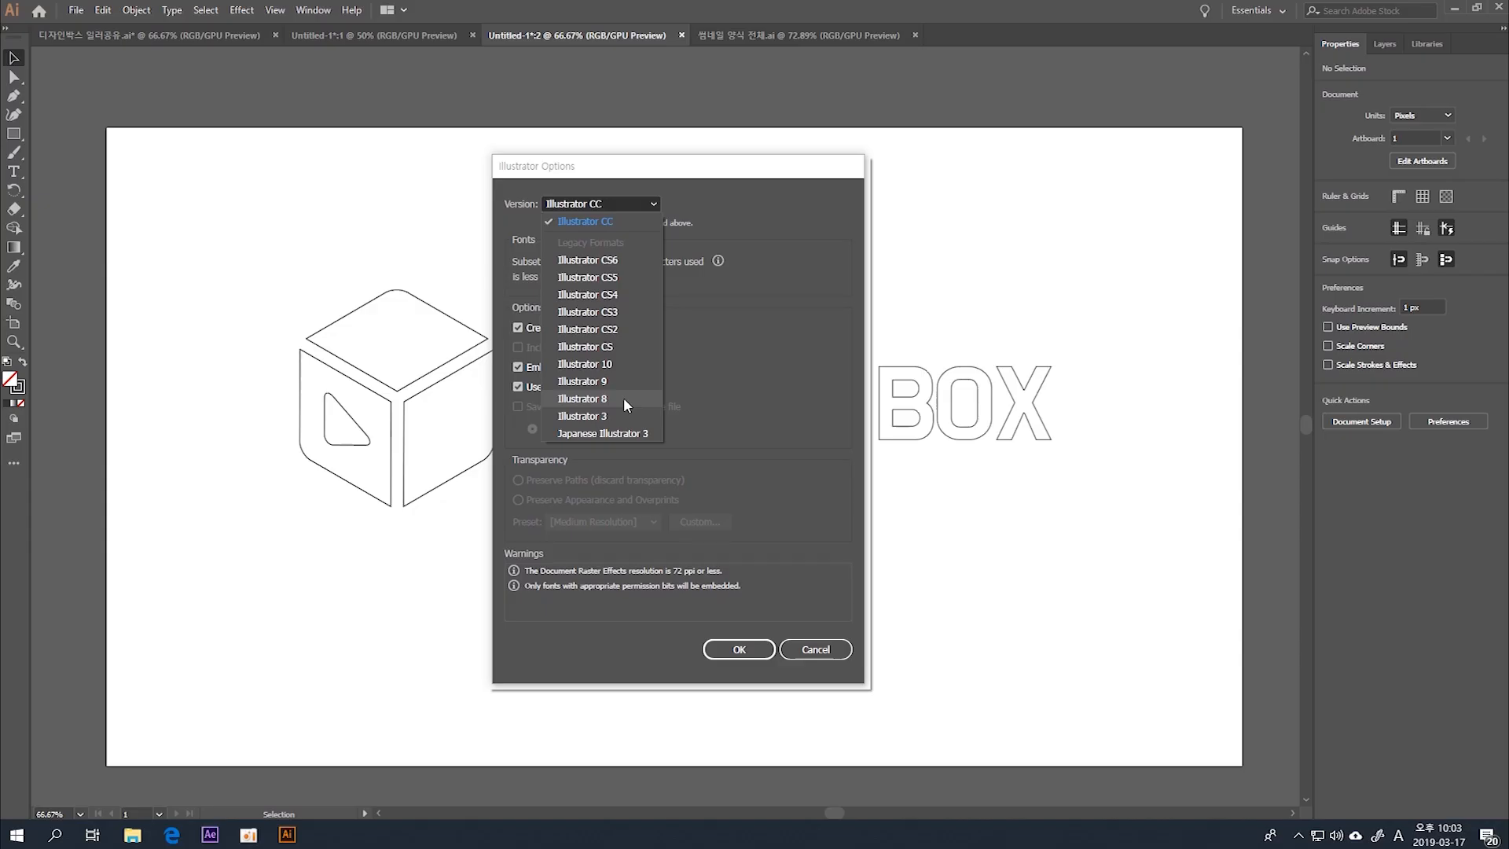
click(624, 399)
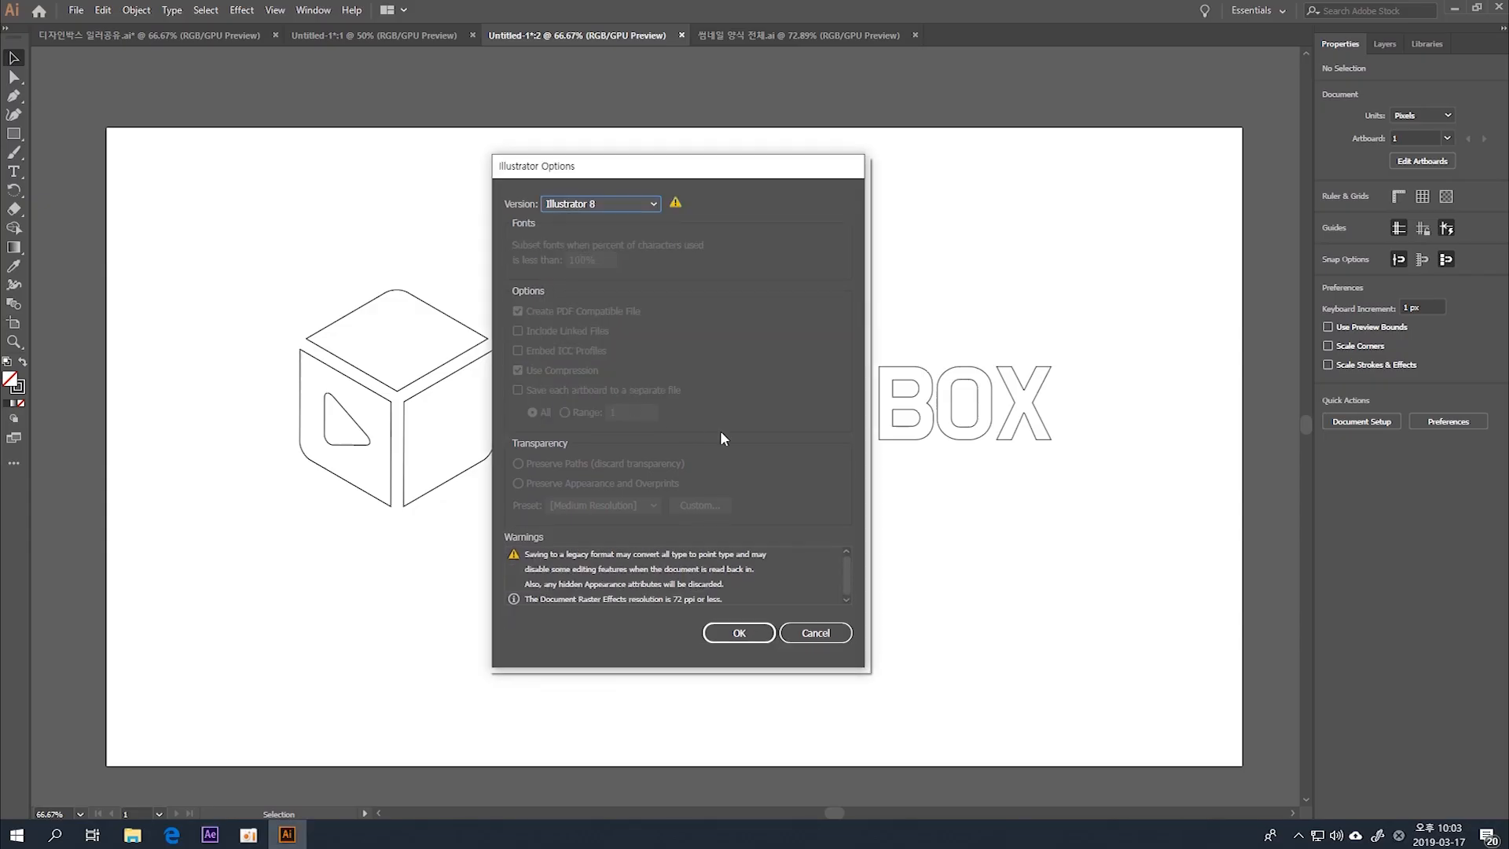
click(751, 637)
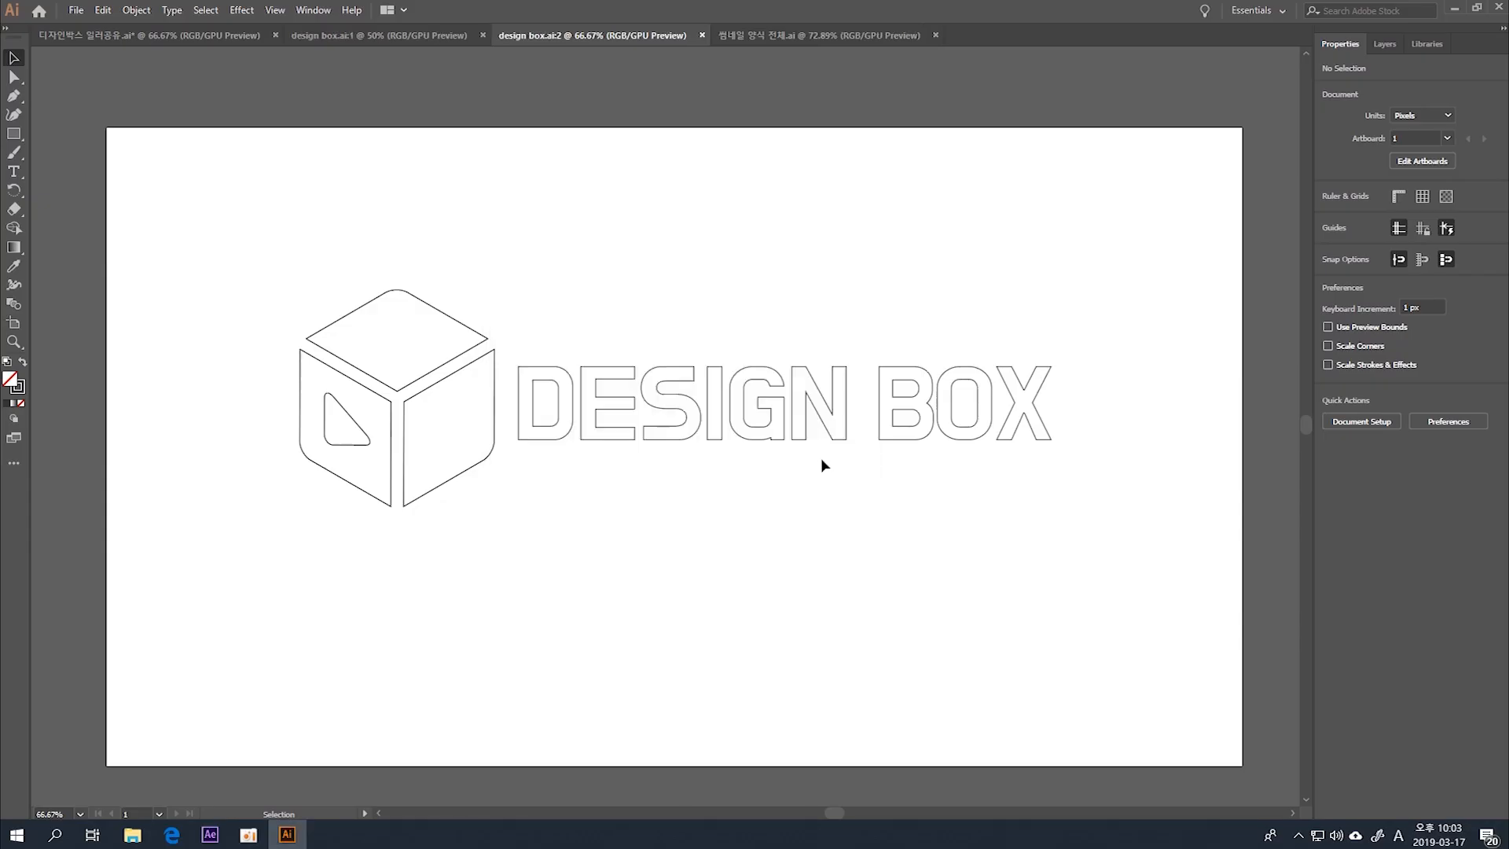
key(ctrl+a)
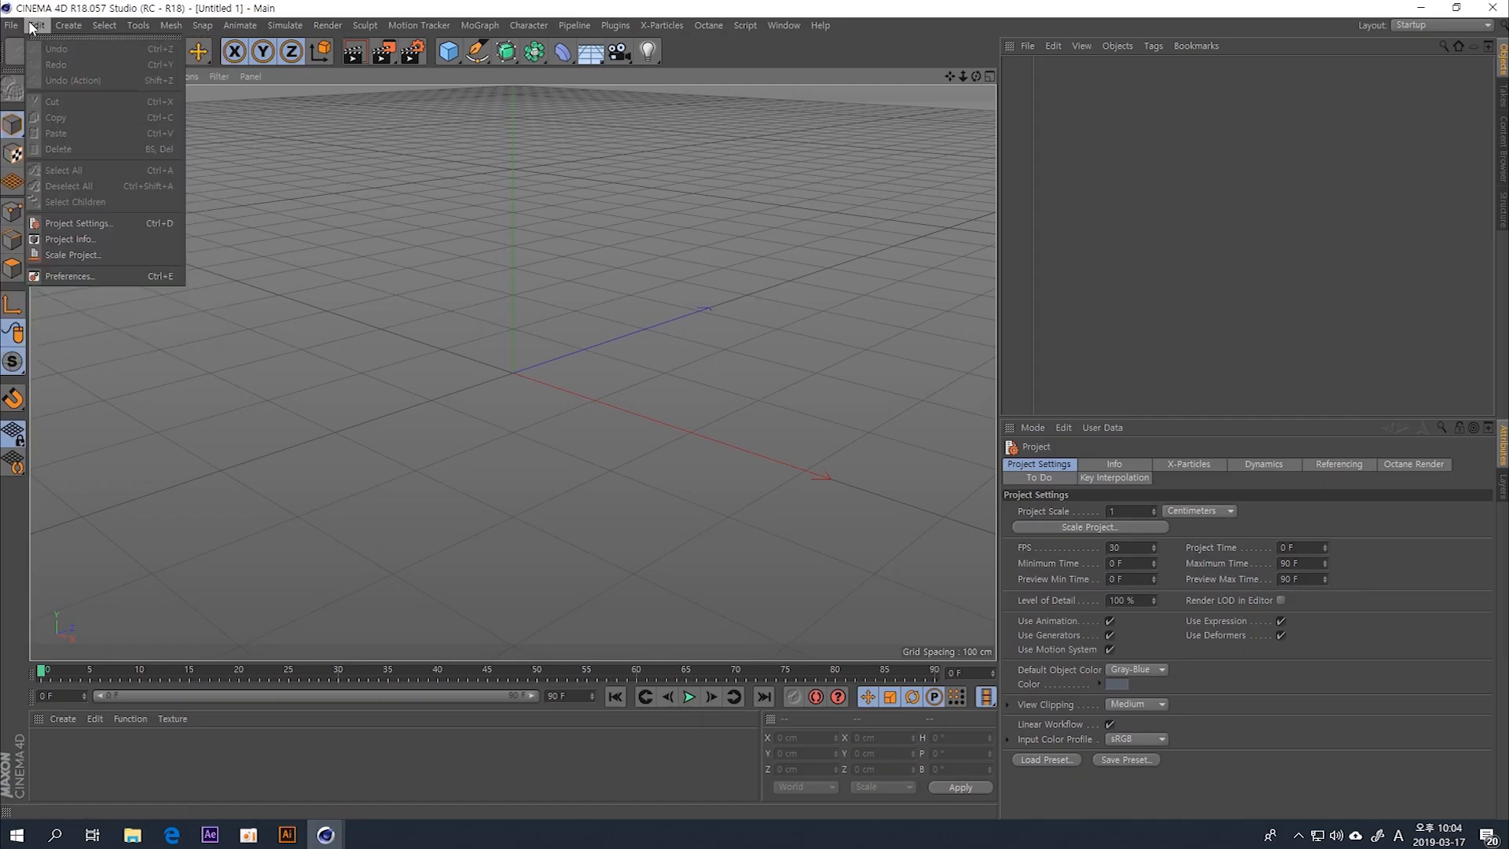
- Switch to Cinema 4D and open the design box file from the desktop, keeping the import scale of 1 Centimeters and Connect Splines enabled
click(33, 64)
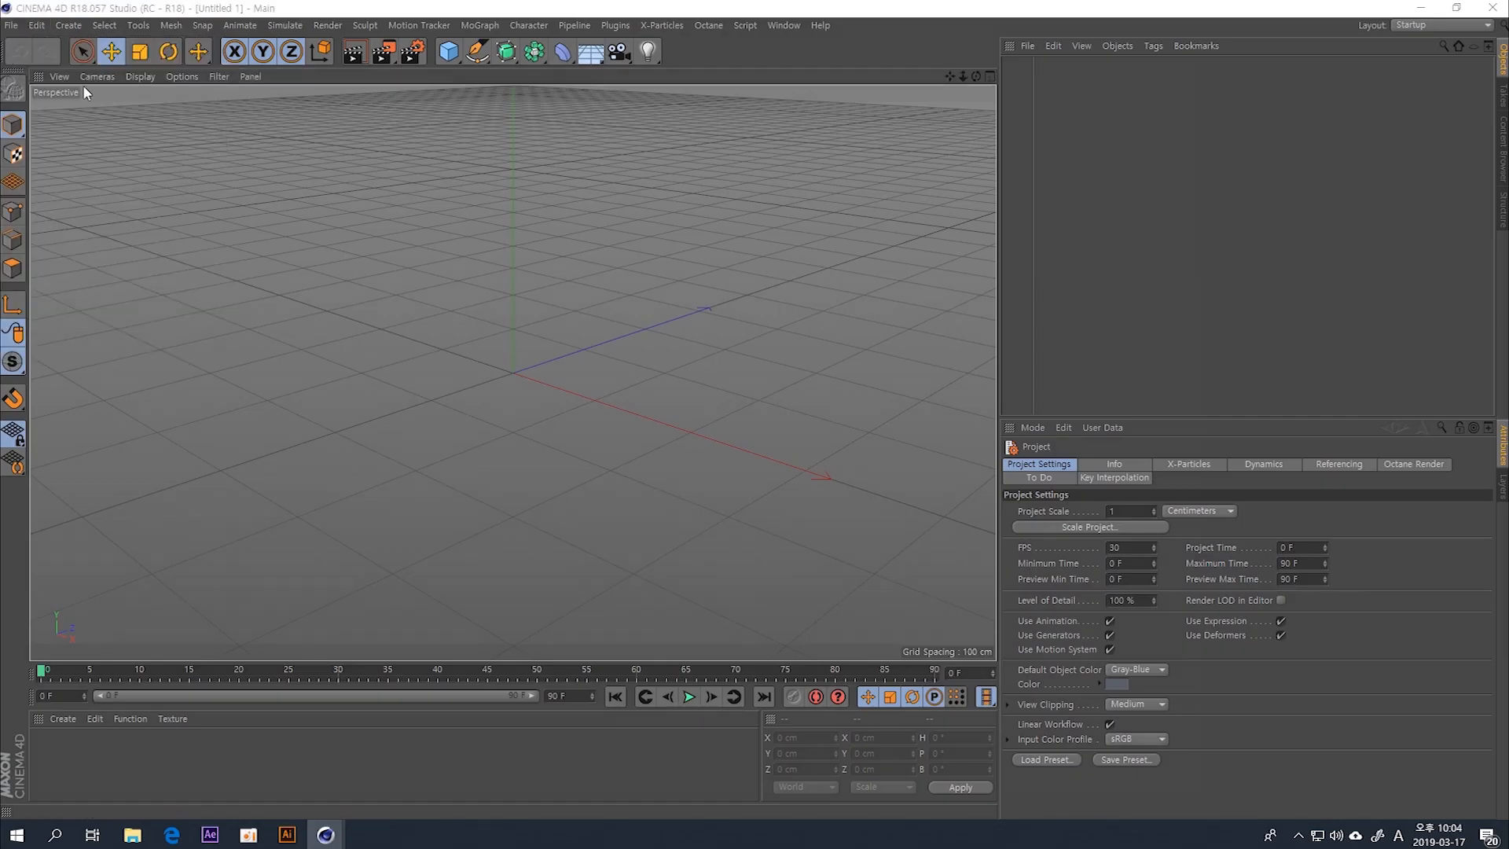
click(66, 110)
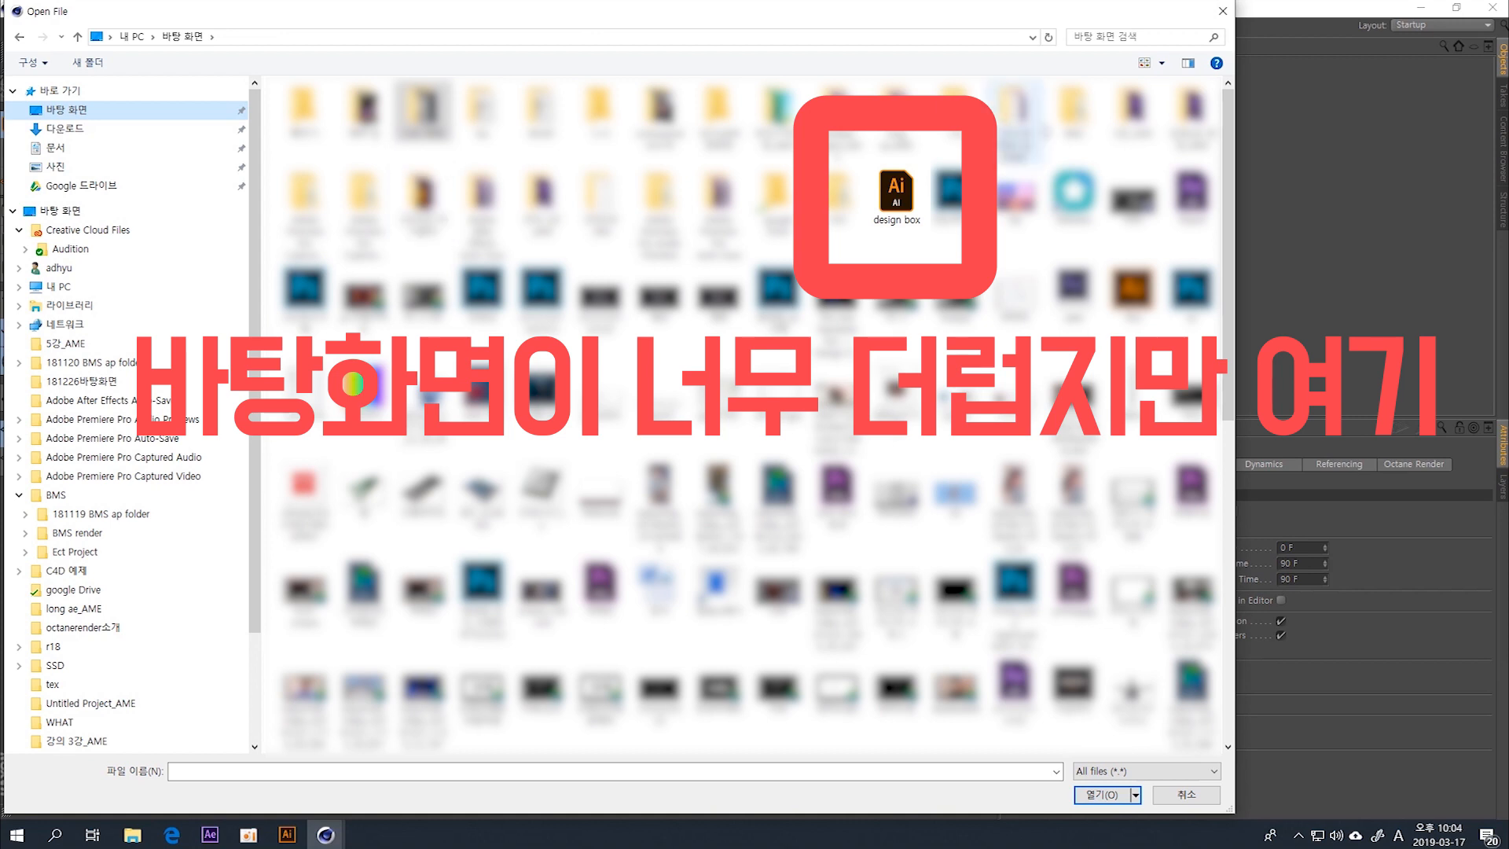
click(918, 176)
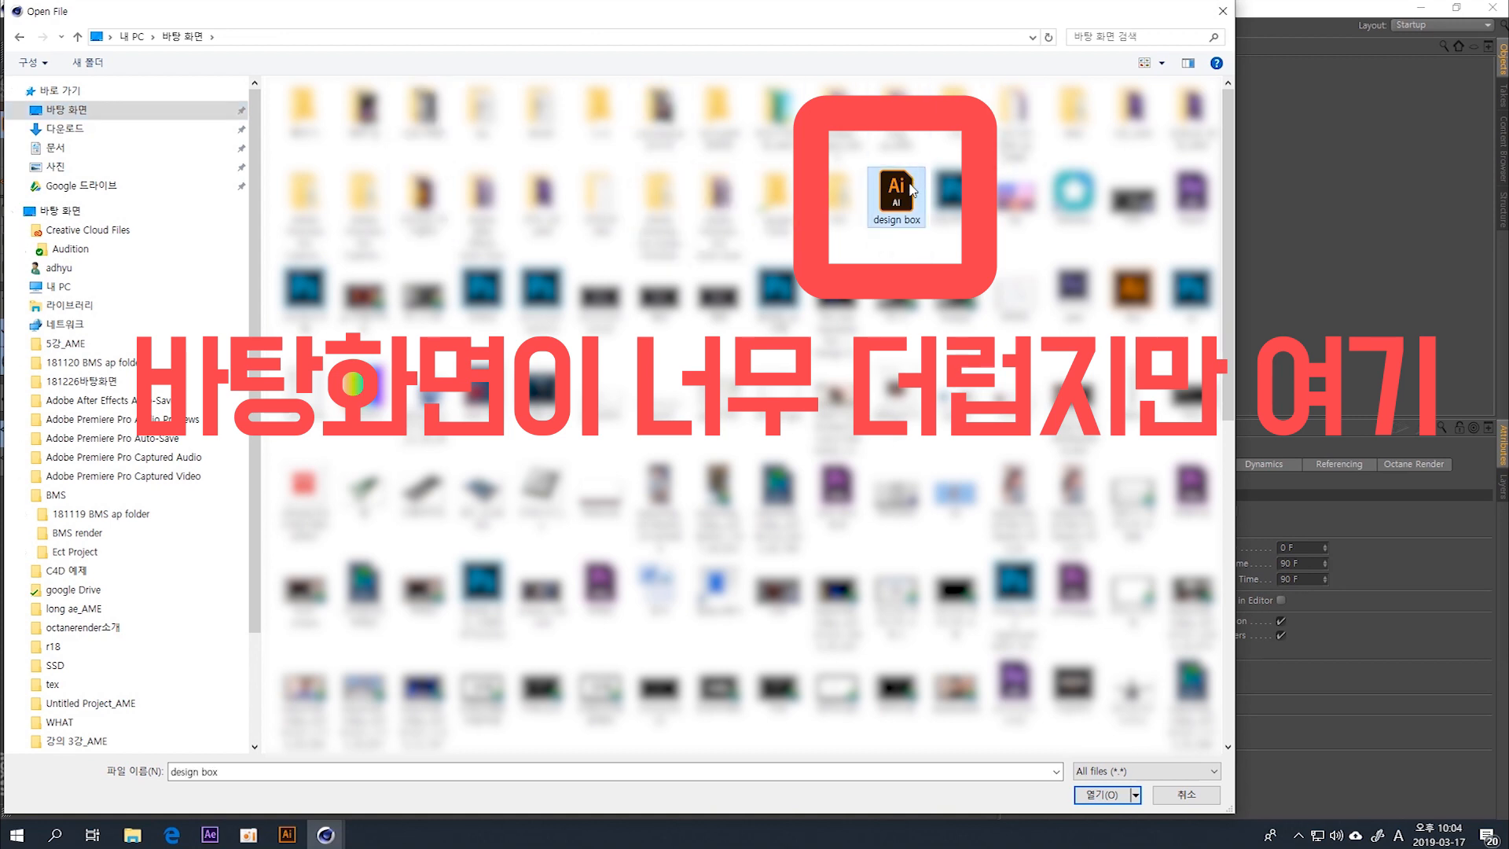
click(1101, 795)
drag(1150, 457, 637, 208)
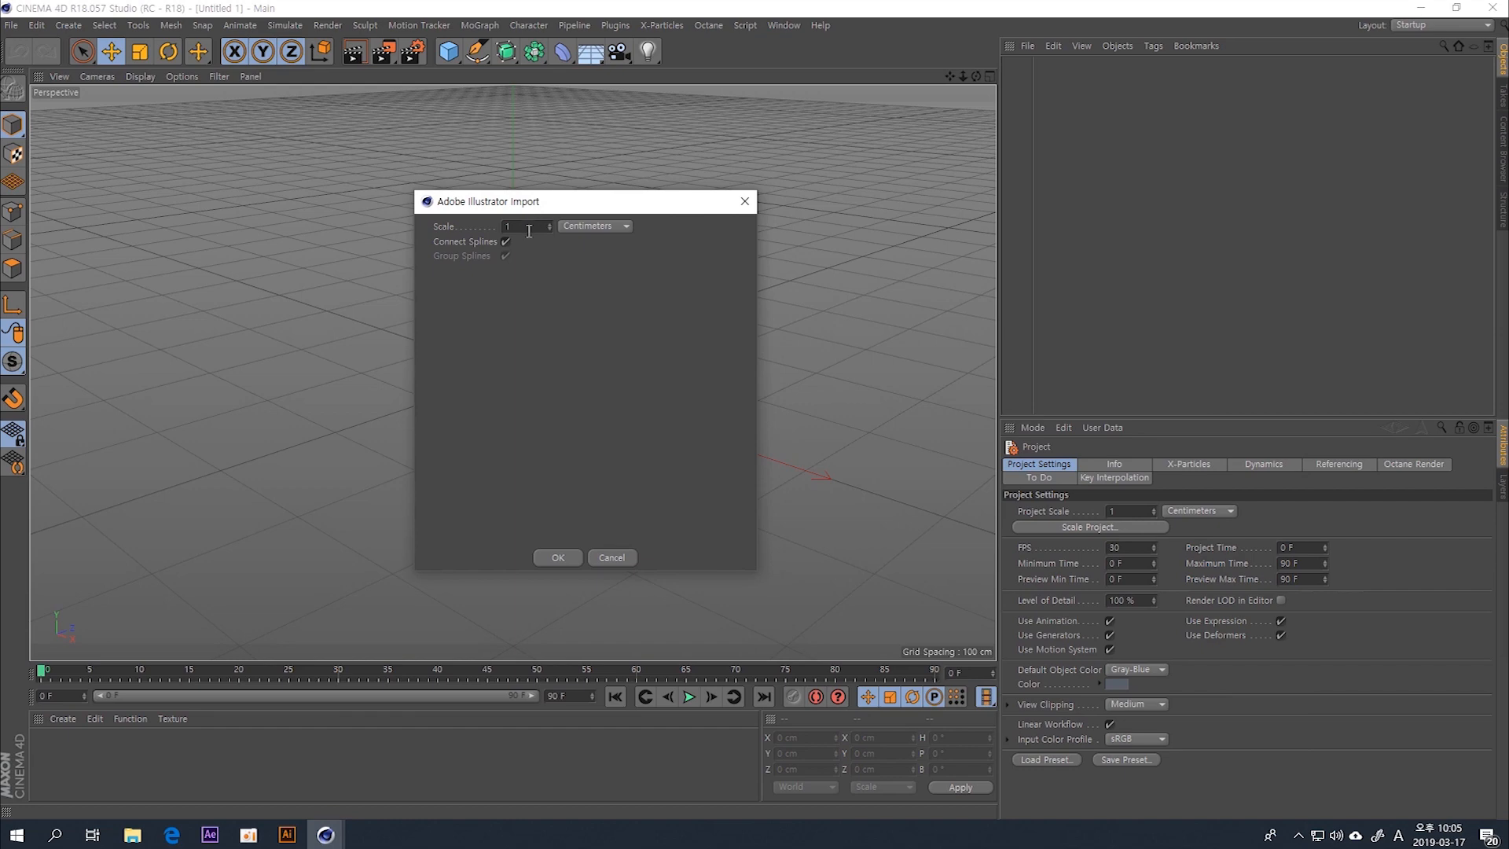
click(554, 558)
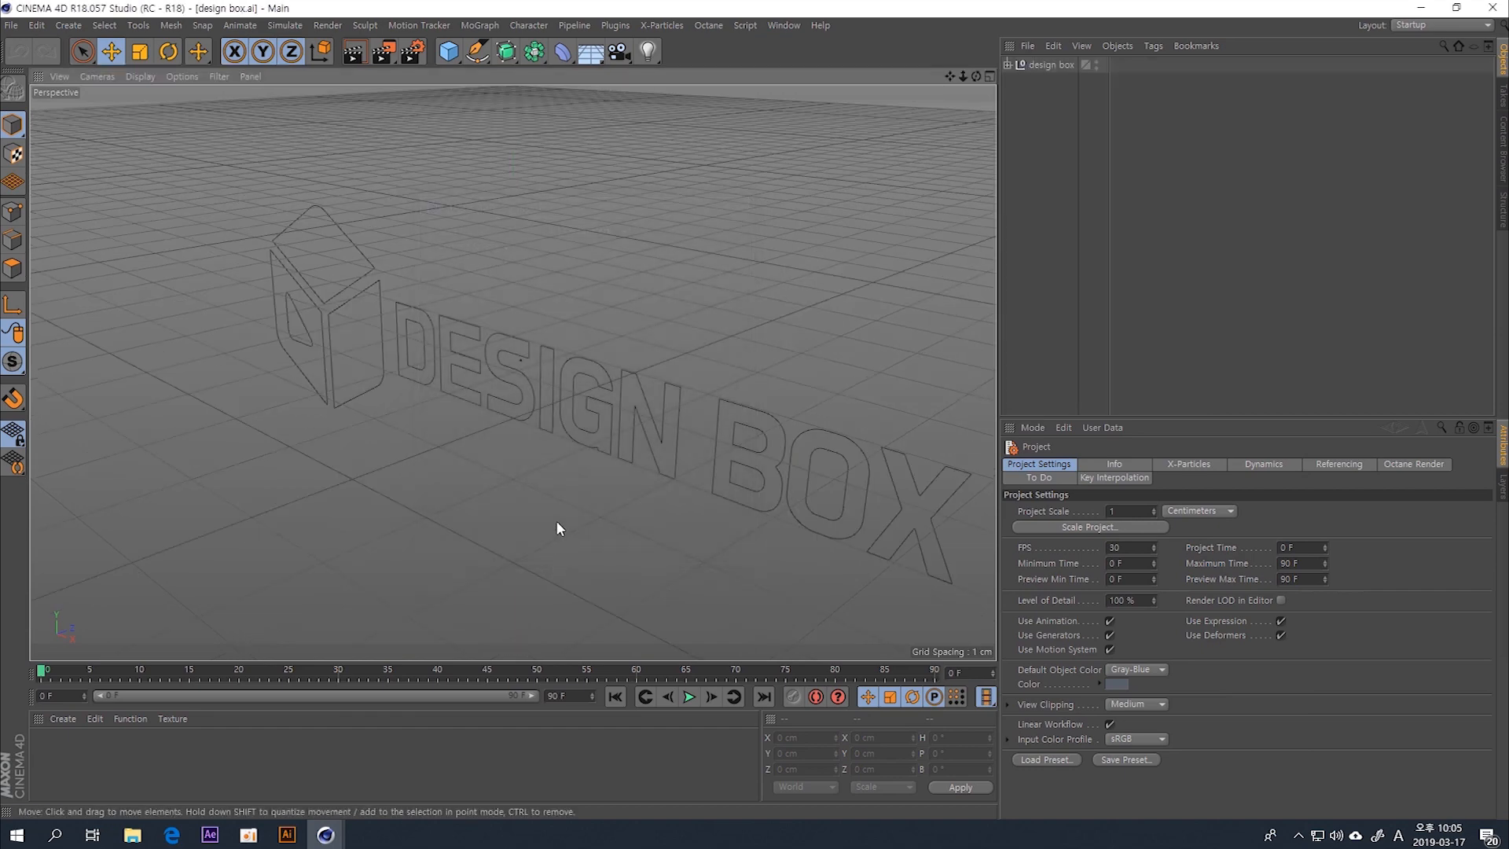
- Inspect the imported logo and expand the design box object to see which part of the logo each path represents
alt+drag(585, 299, 481, 308)
scroll(480, 308, up, 2)
alt+middle_drag(481, 308, 517, 347)
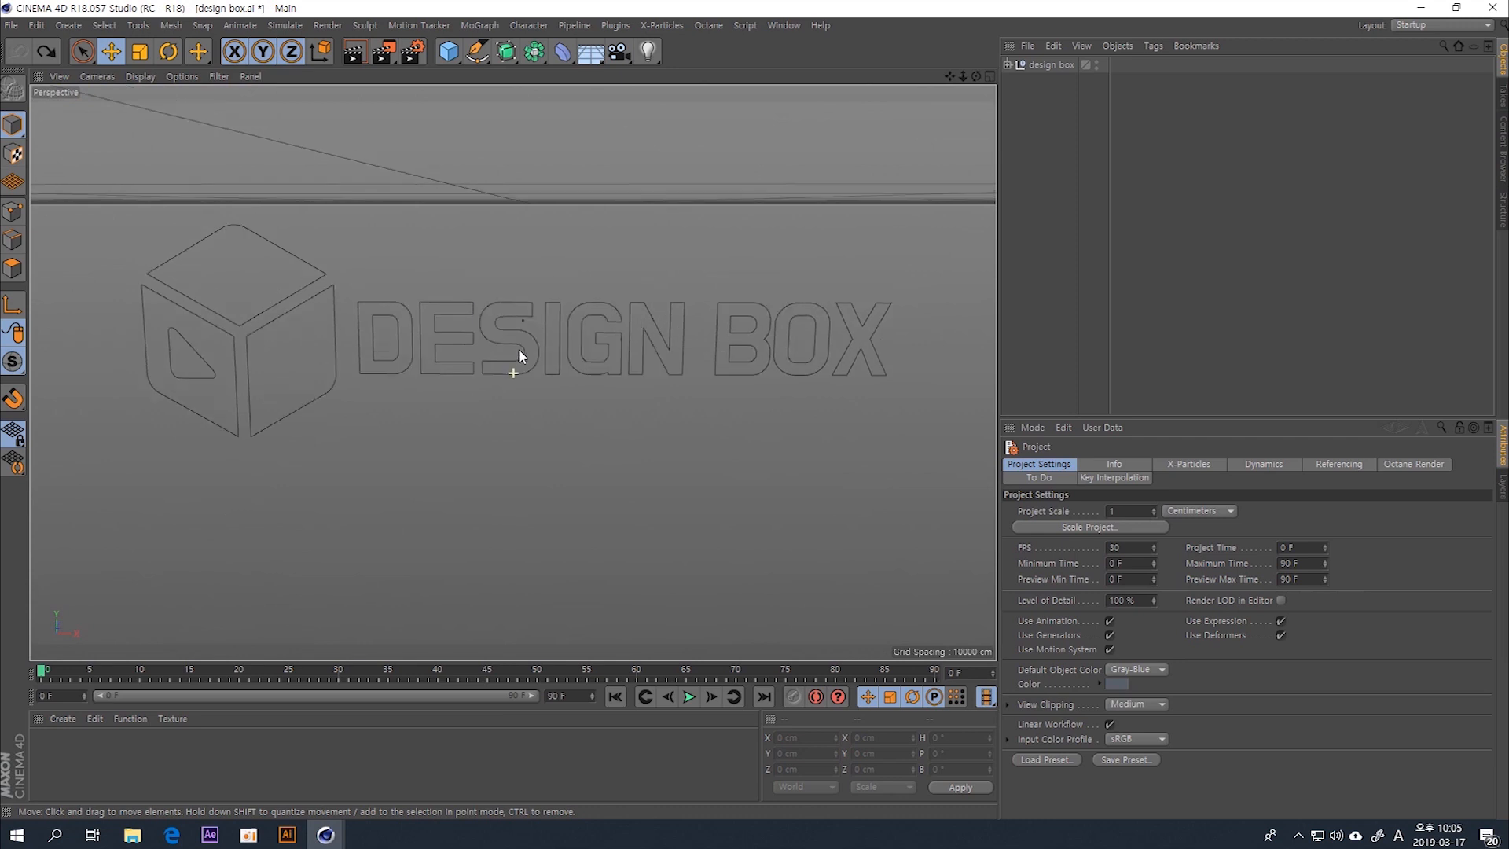
alt+drag(517, 347, 519, 351)
alt+drag(508, 428, 676, 322)
click(1008, 64)
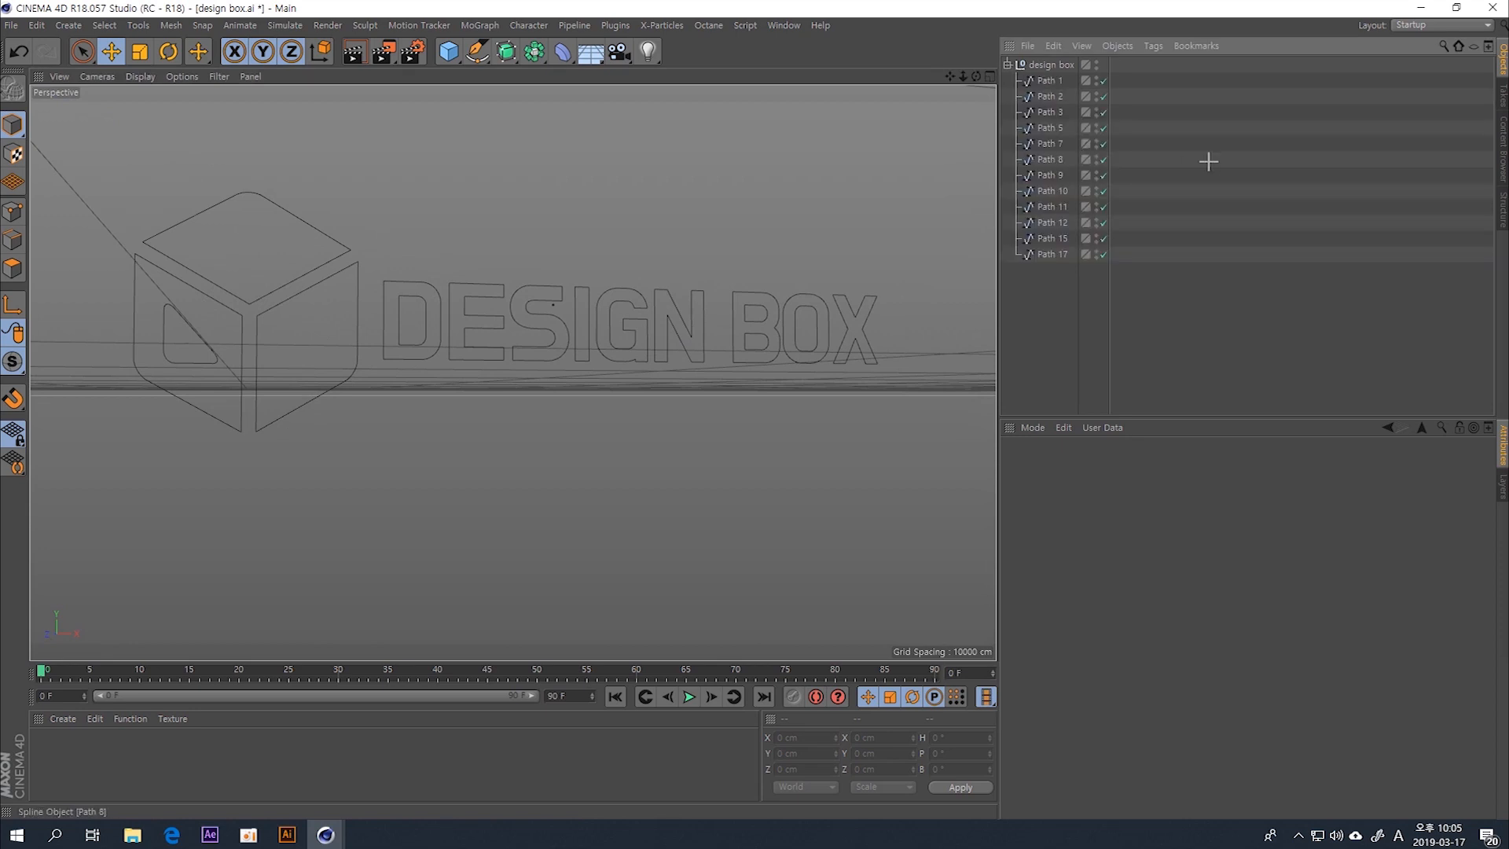
click(1045, 81)
click(1048, 95)
click(1048, 112)
click(1049, 127)
click(1049, 143)
click(1049, 162)
click(1049, 187)
click(1050, 253)
alt+drag(760, 316, 707, 338)
- Place Path 1, the cube's right-hand face, under an Extrude generator and inspect its thickness
click(1053, 82)
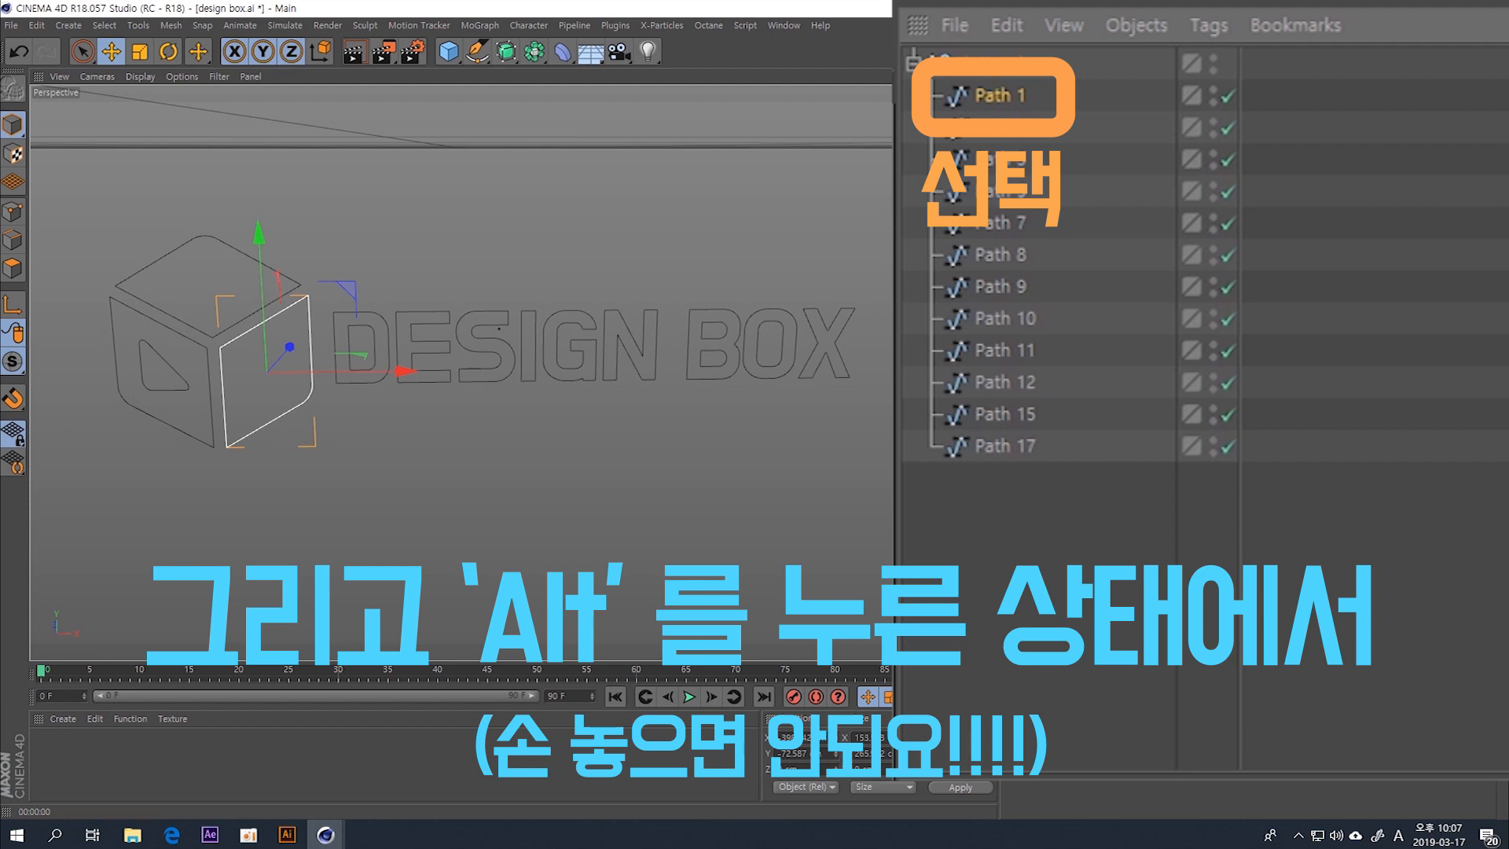
alt+click(506, 52)
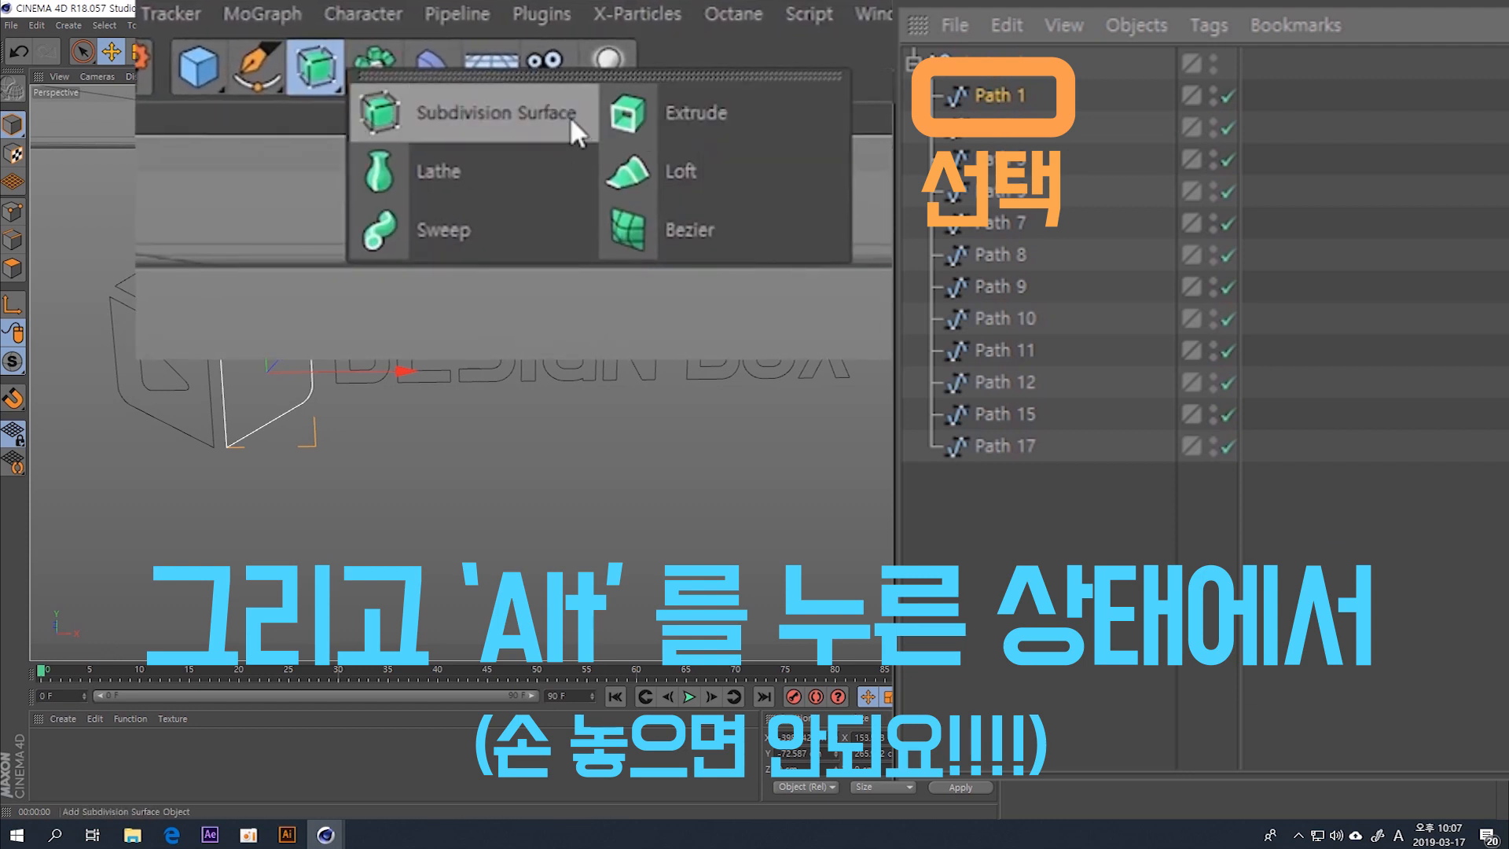
alt+click(720, 110)
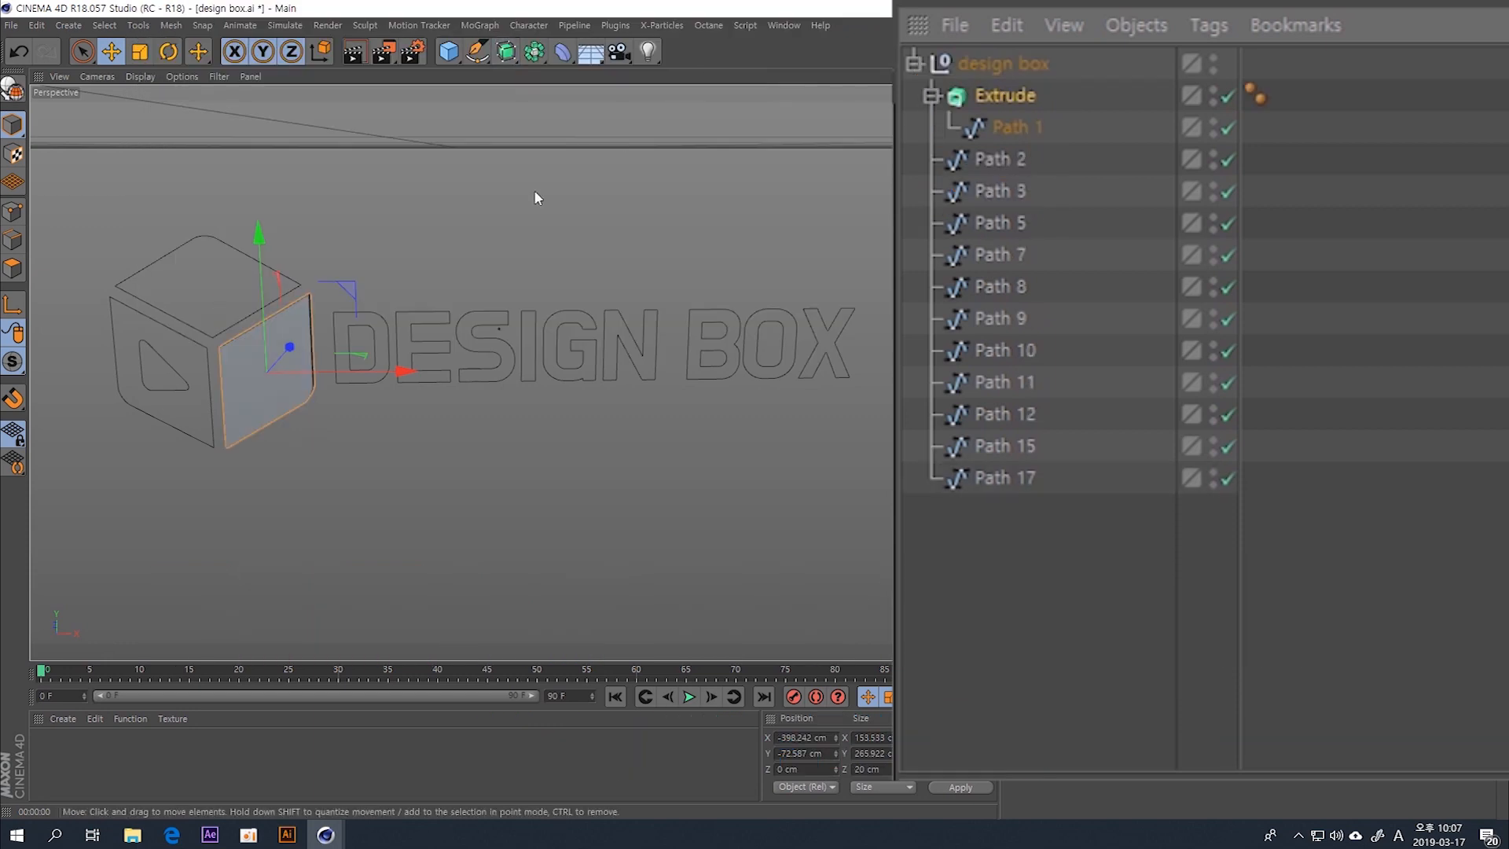
alt+drag(266, 351, 350, 346)
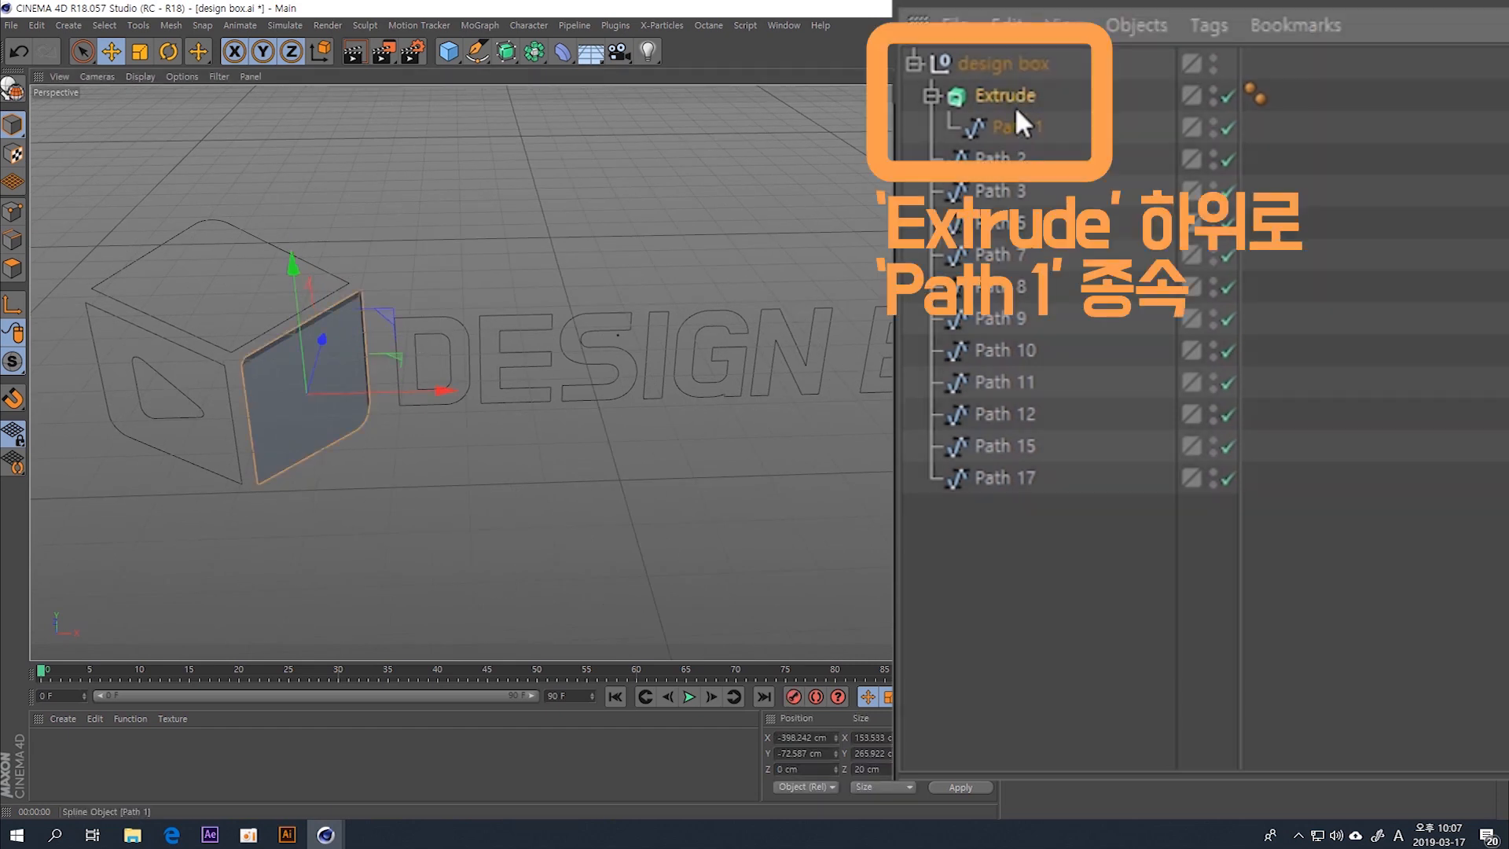
alt+drag(332, 370, 555, 360)
scroll(338, 349, up, 3)
scroll(392, 345, down, 5)
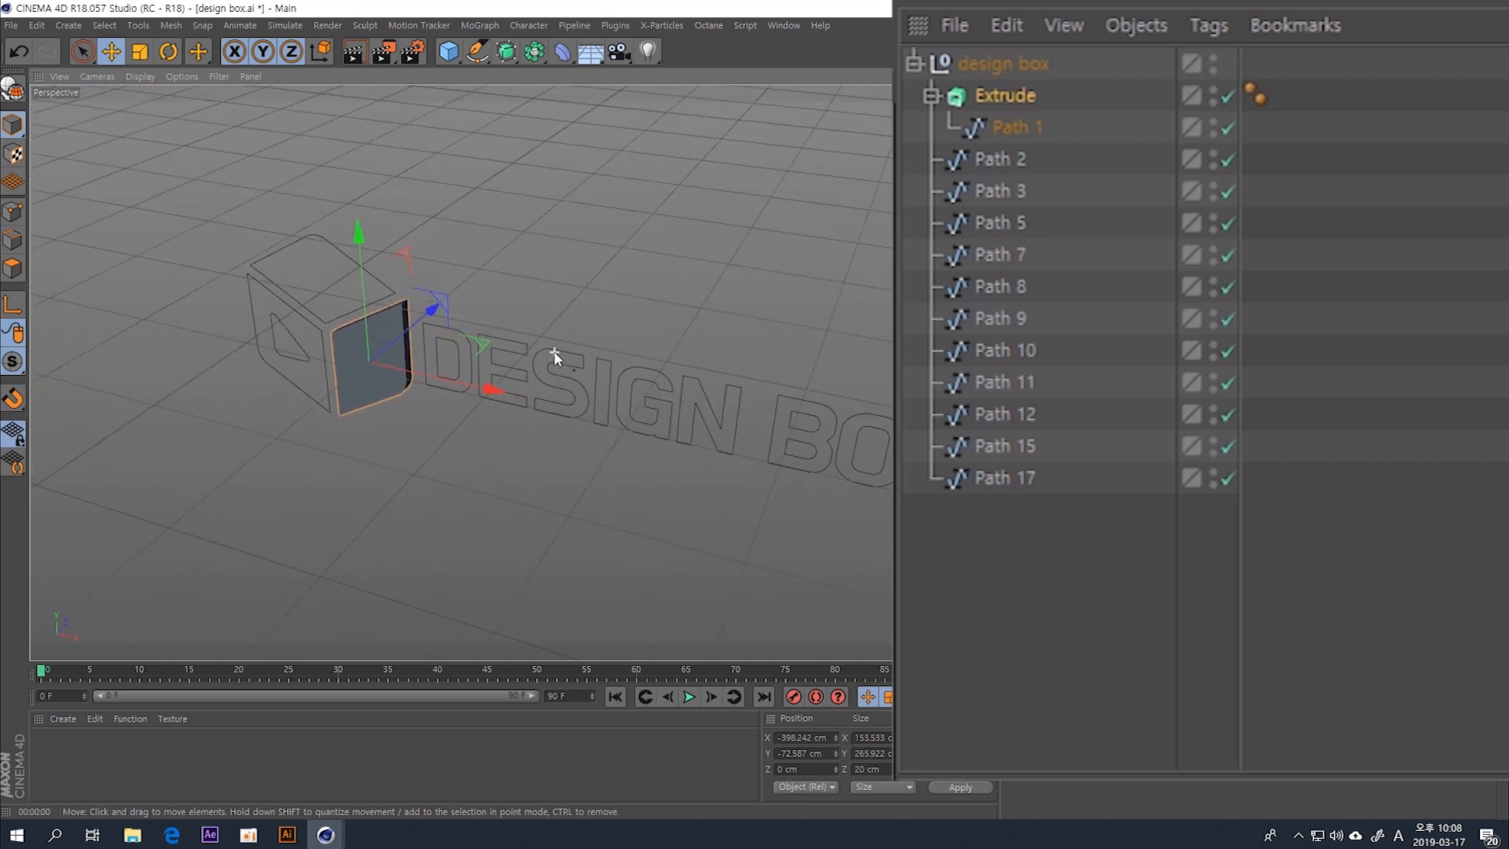
- Extrude Path 2, Path 3, Path 5 and Path 7, giving each path its own Extrude generator
click(992, 165)
click(534, 53)
click(506, 53)
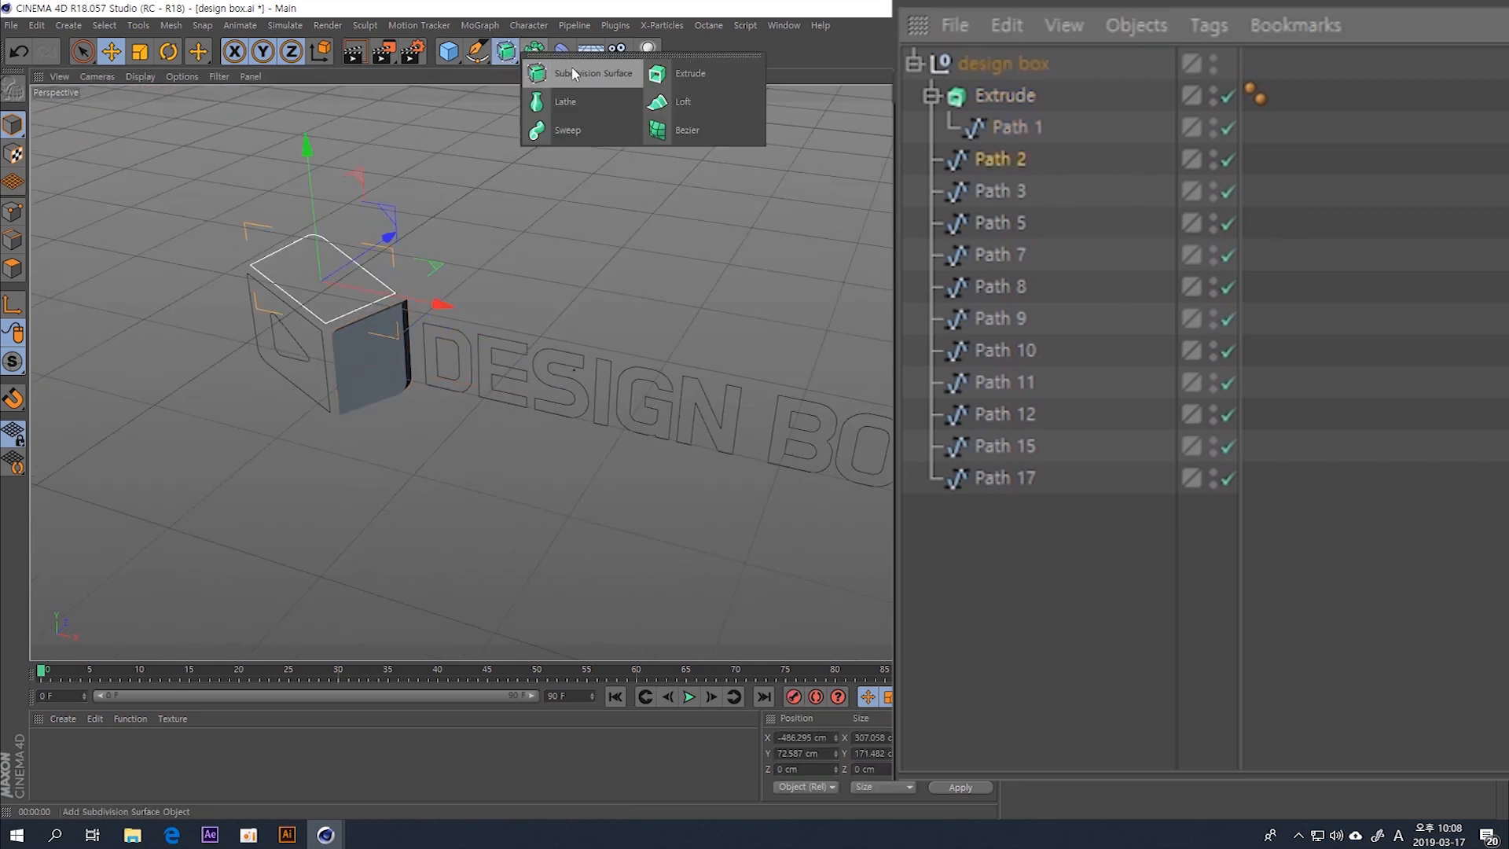
alt+click(690, 73)
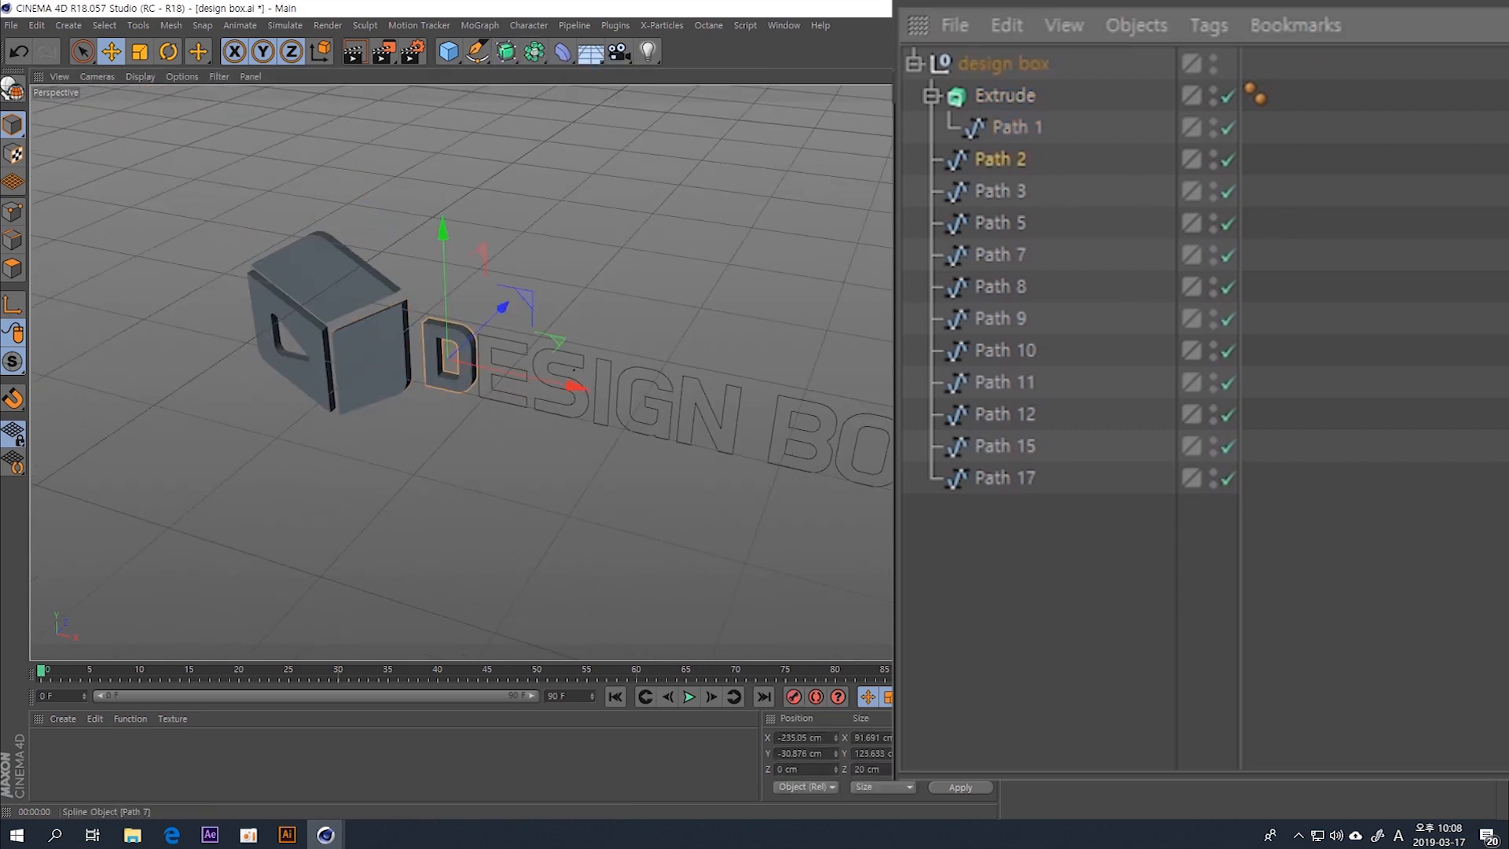
click(997, 351)
click(506, 53)
alt+click(689, 73)
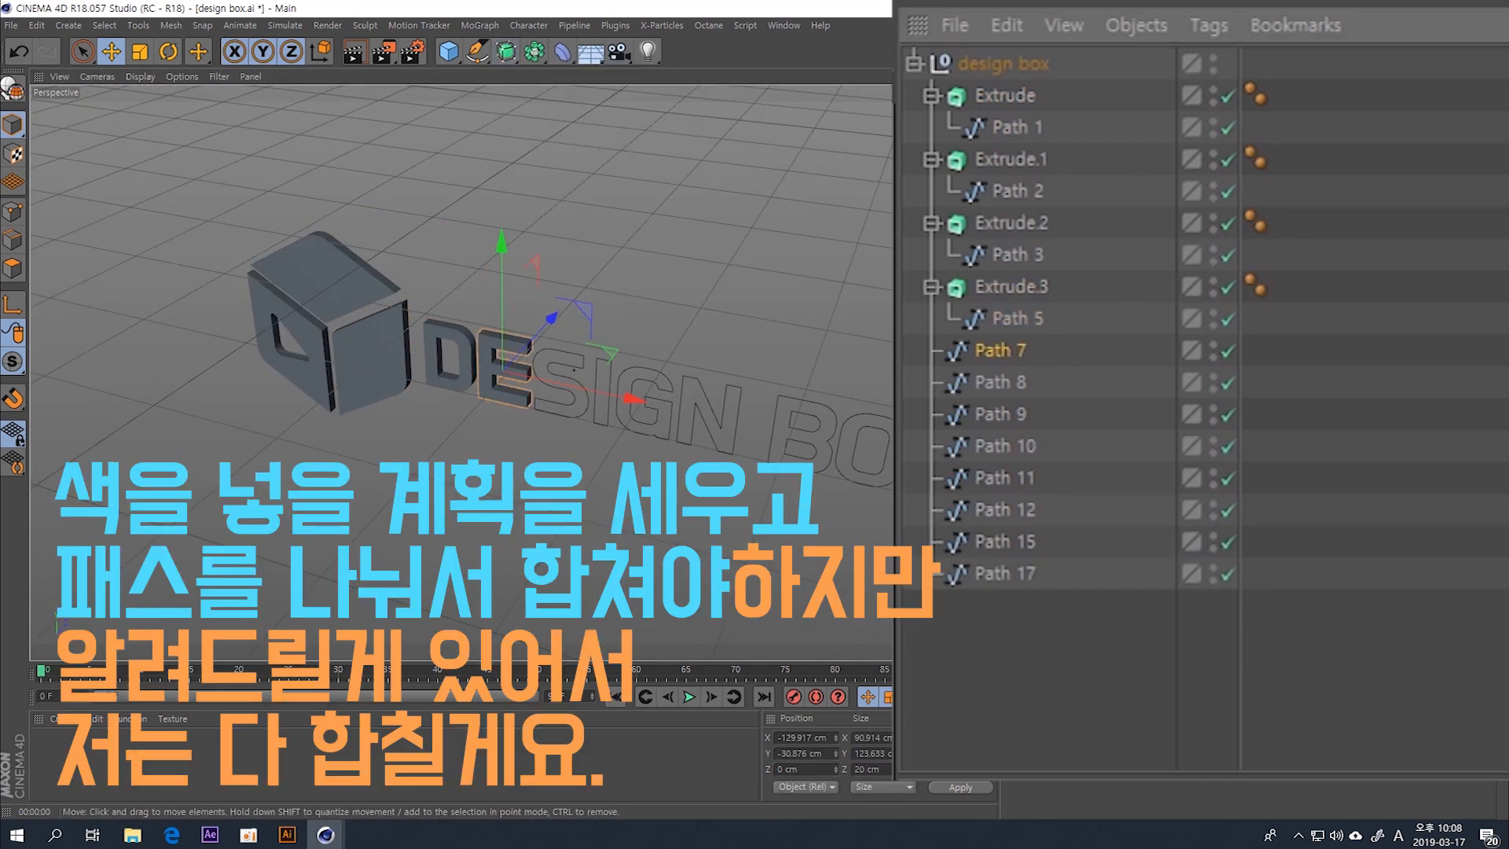
- Undo the separate extrusions of all the logo paths, back to the plain imported splines
key(ctrl+z)
key(ctrl+z)
key(ctrl+z)
key(ctrl+z)
key(ctrl+z)
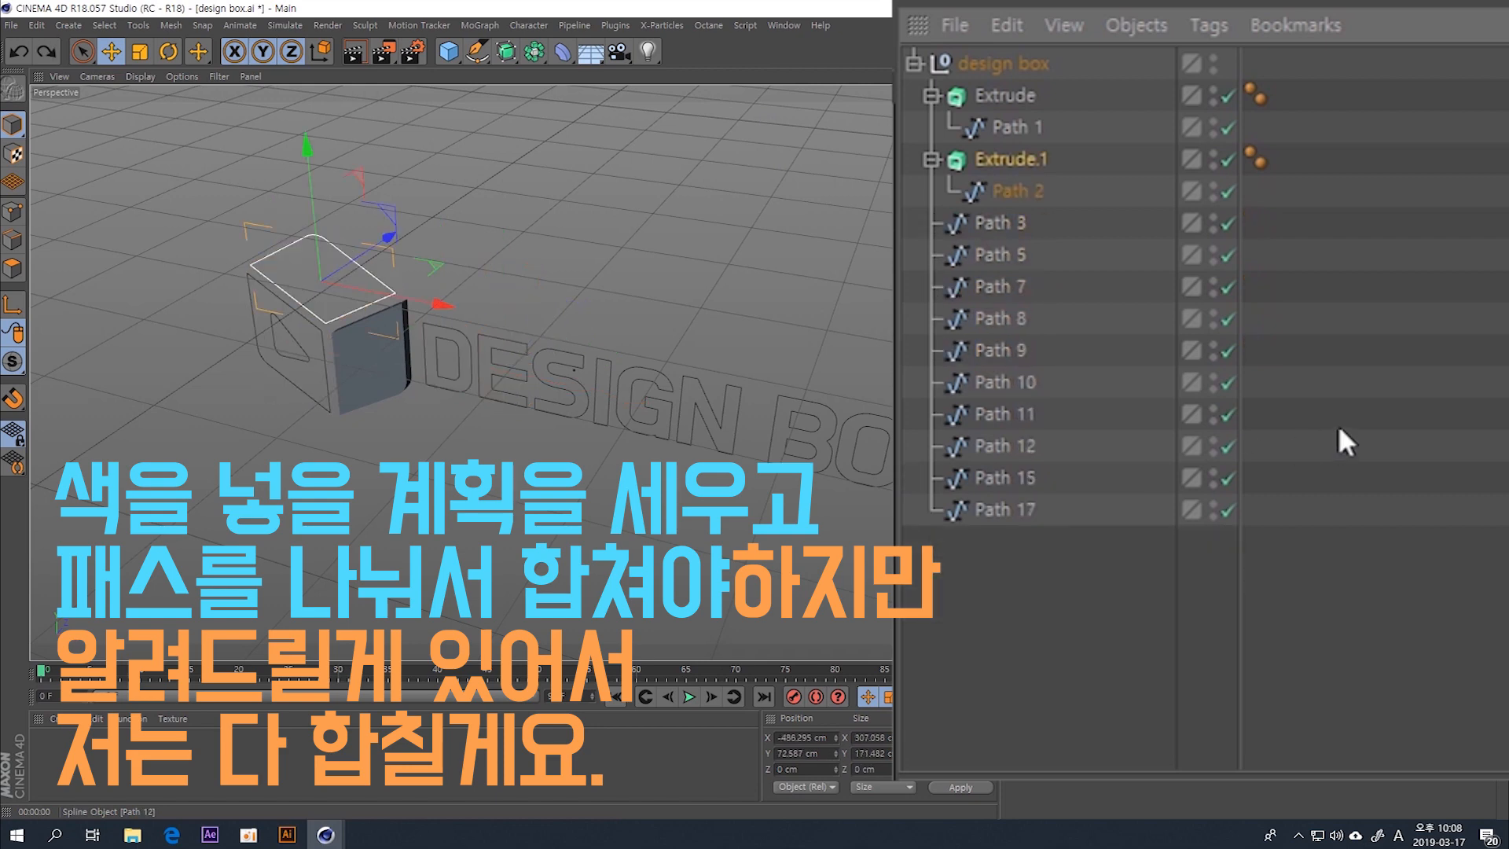
key(ctrl+z)
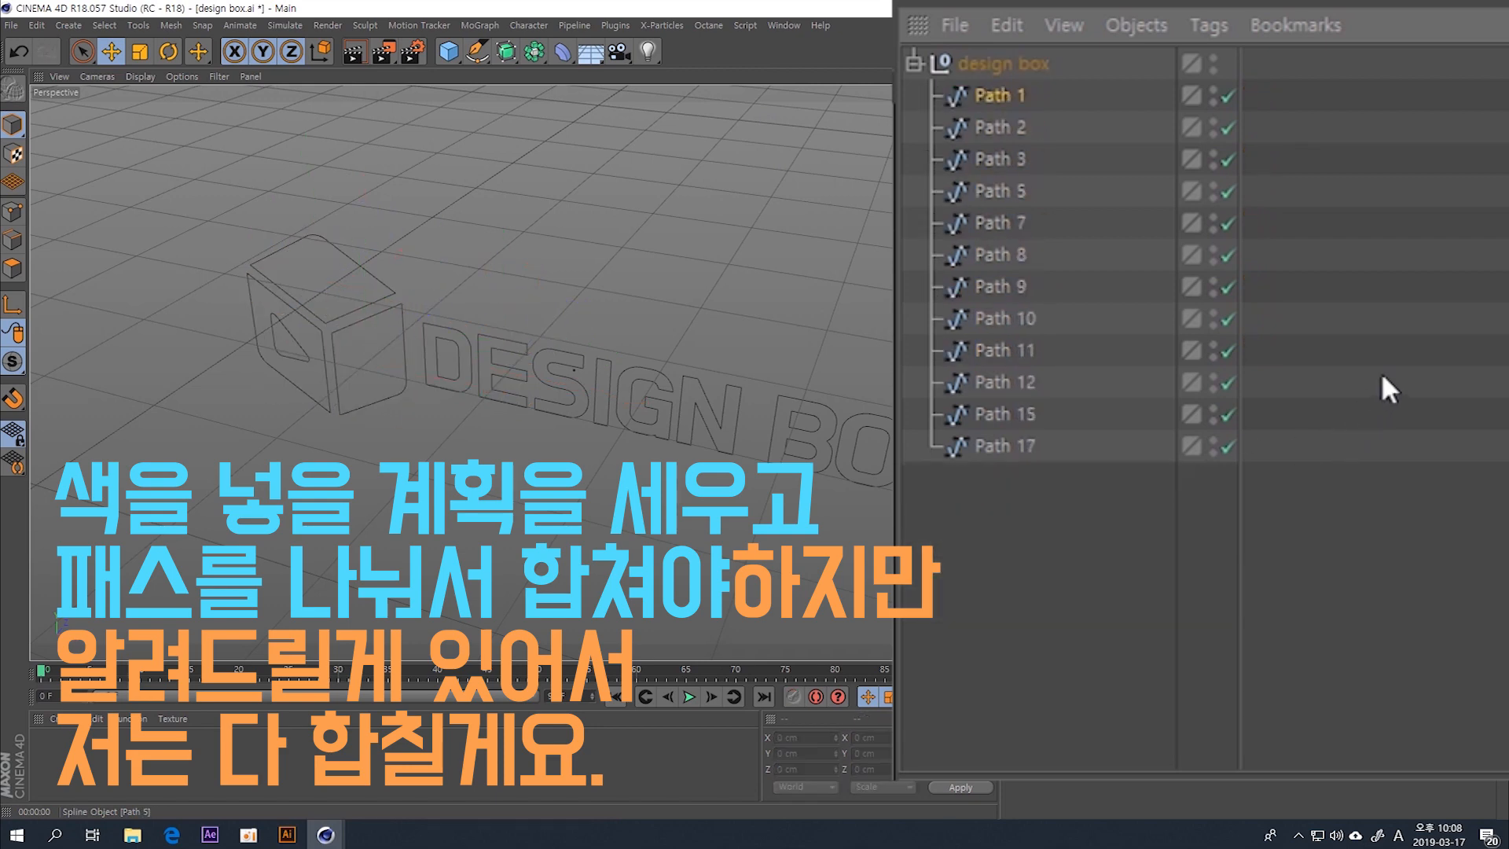
alt+drag(416, 376, 566, 350)
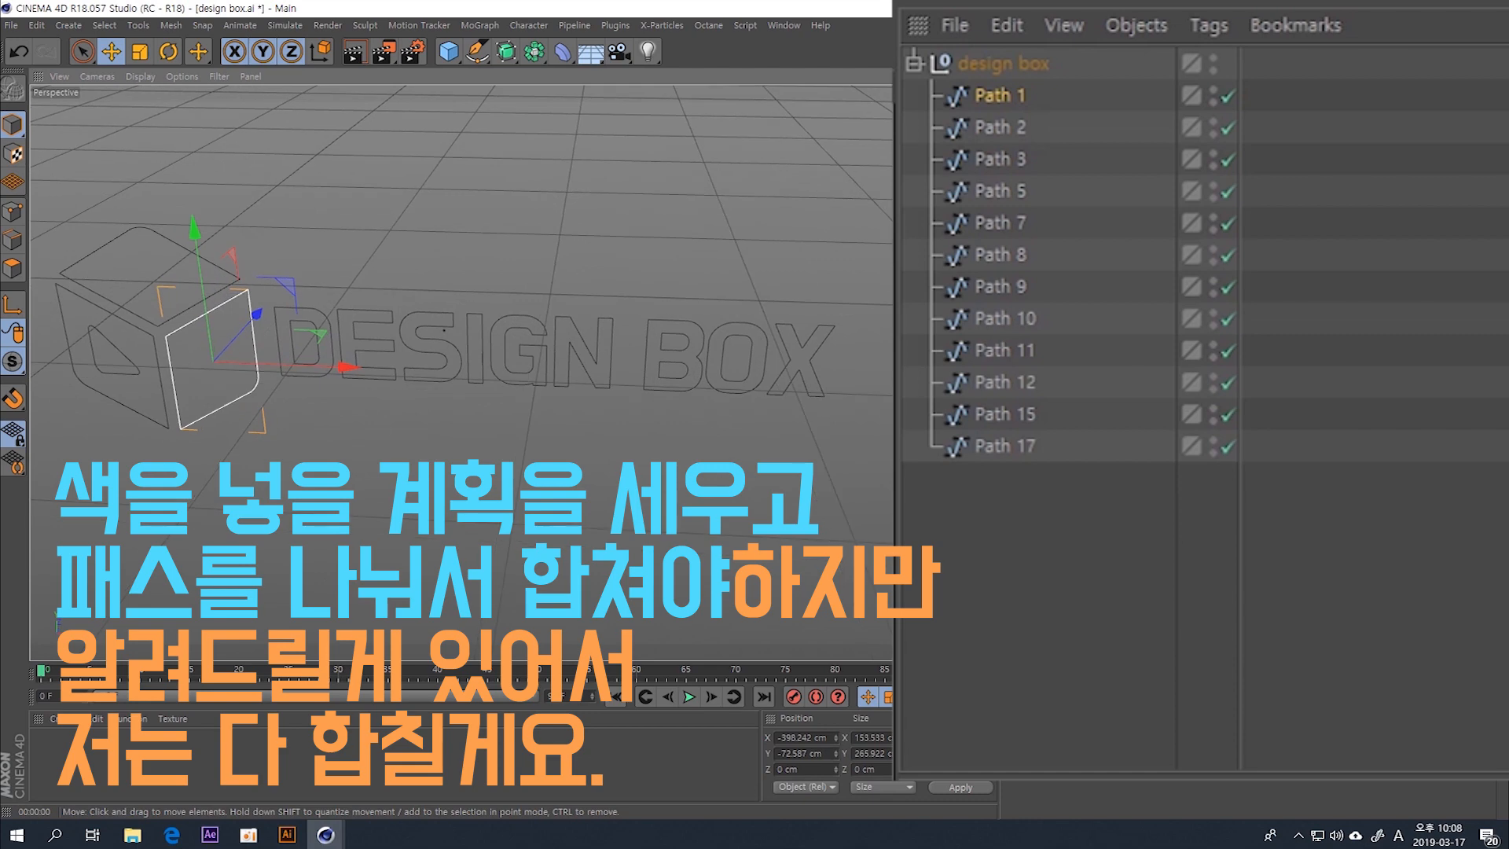
- Merge all the logo paths from Path 1 to Path 17 into one spline with Connect Objects + Delete
shift+click(1012, 442)
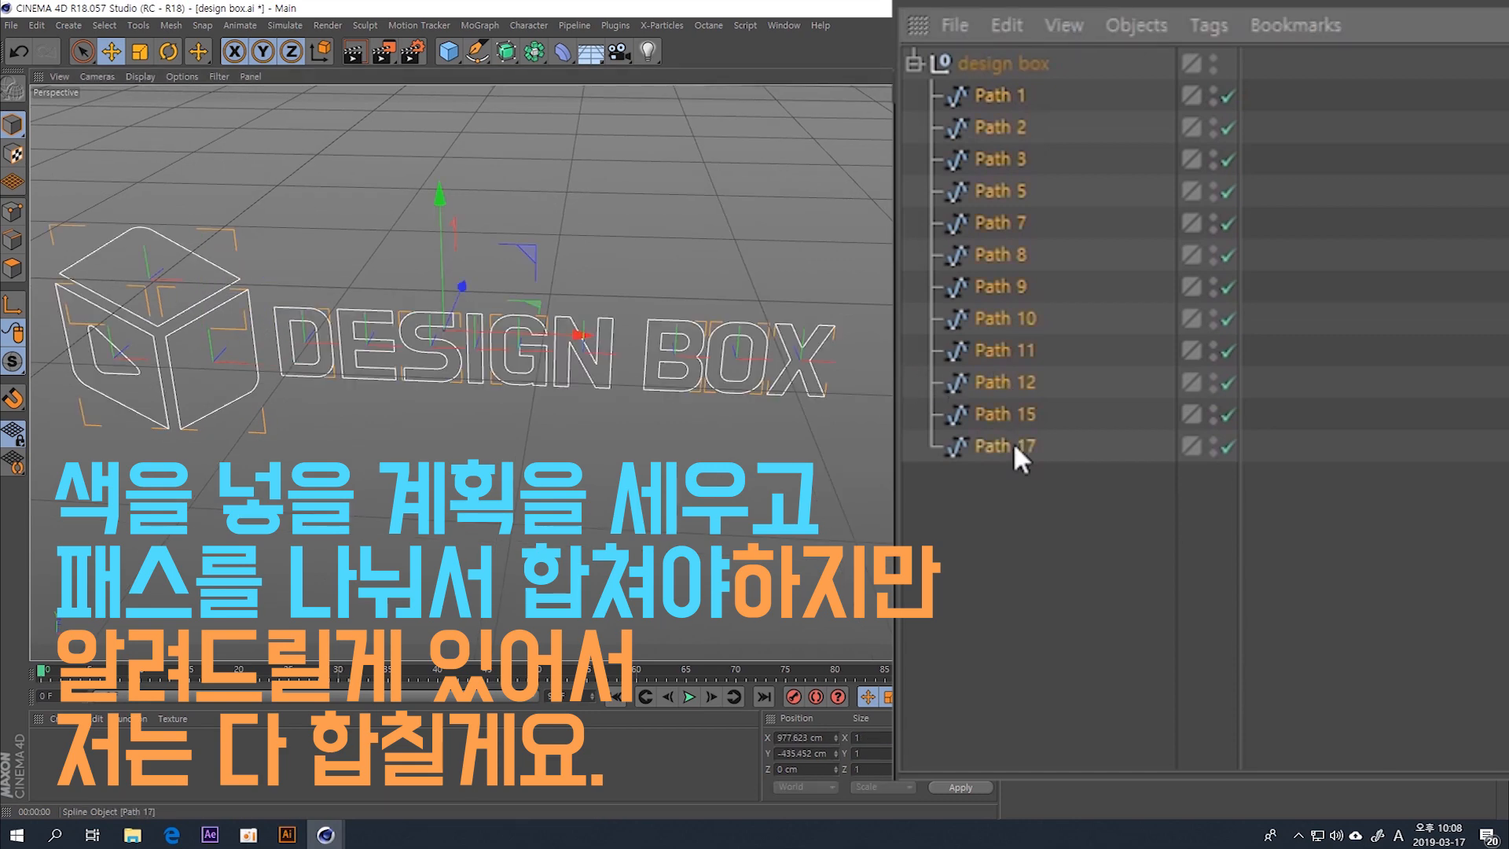
click(1070, 537)
mouse_move(1139, 510)
mouse_down()
mouse_move(936, 93)
mouse_move(954, 91)
mouse_up()
right_click(1059, 88)
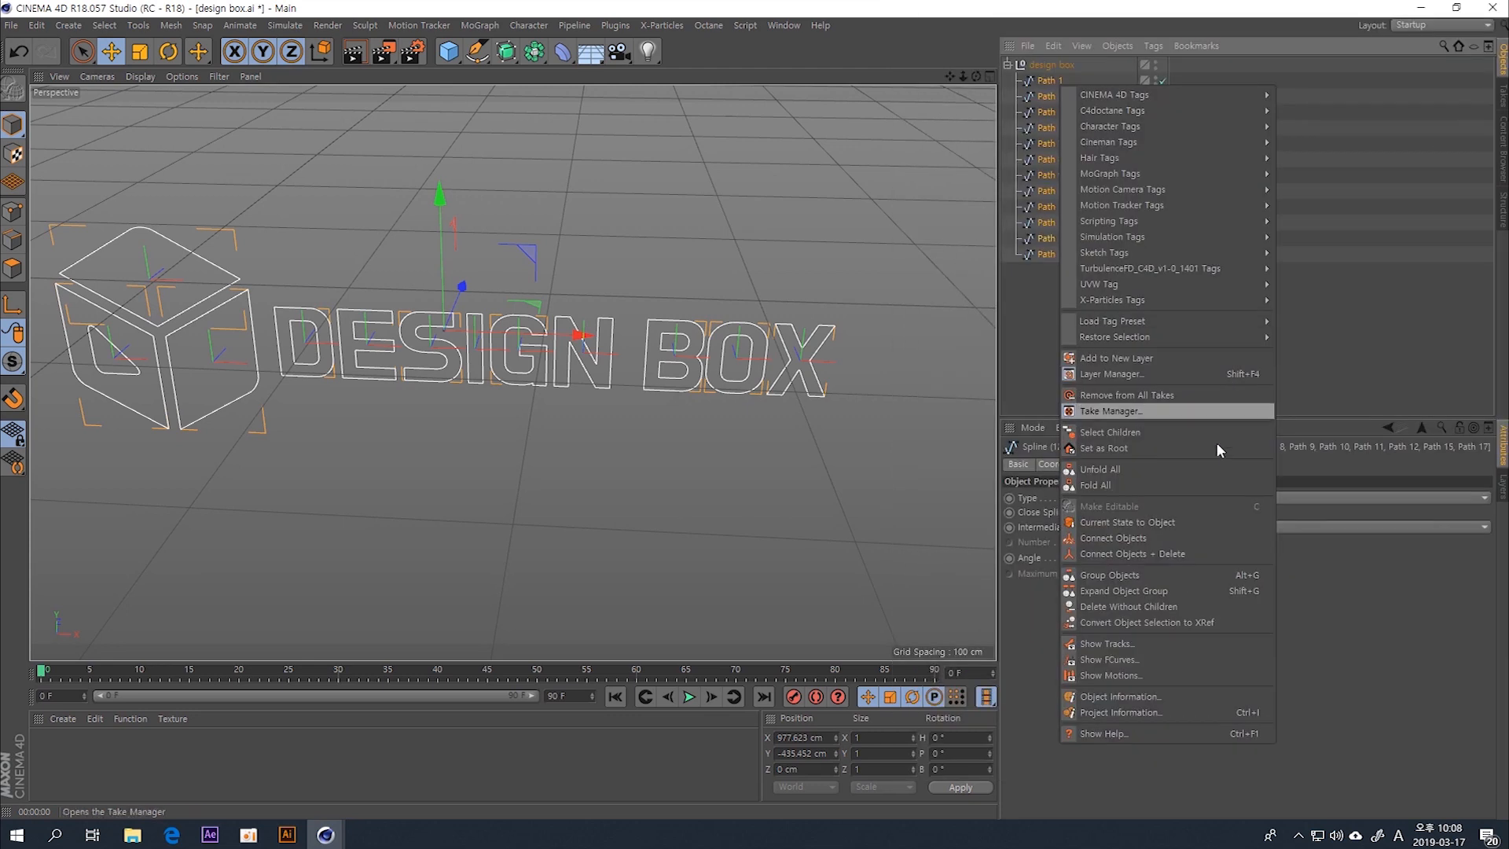
click(1226, 550)
mouse_move(513, 300)
alt+right_down()
mouse_move(546, 294)
mouse_move(512, 312)
alt+right_up()
alt+drag(513, 312, 646, 265)
- Place the merged Path 1.1 spline under an Extrude generator to give the whole logo thickness
click(1076, 115)
click(1065, 80)
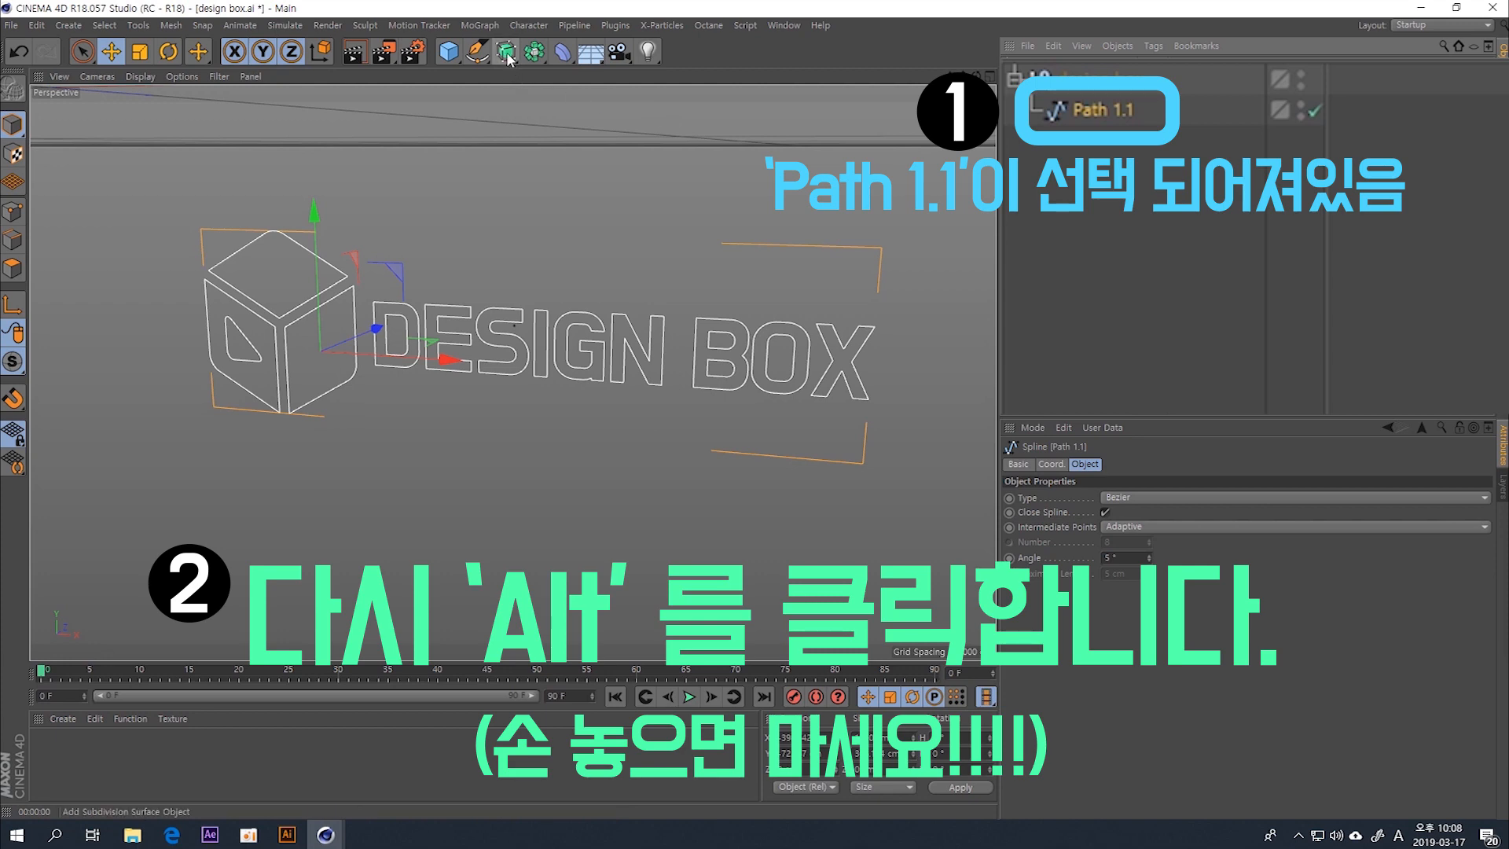
drag(507, 53, 722, 81)
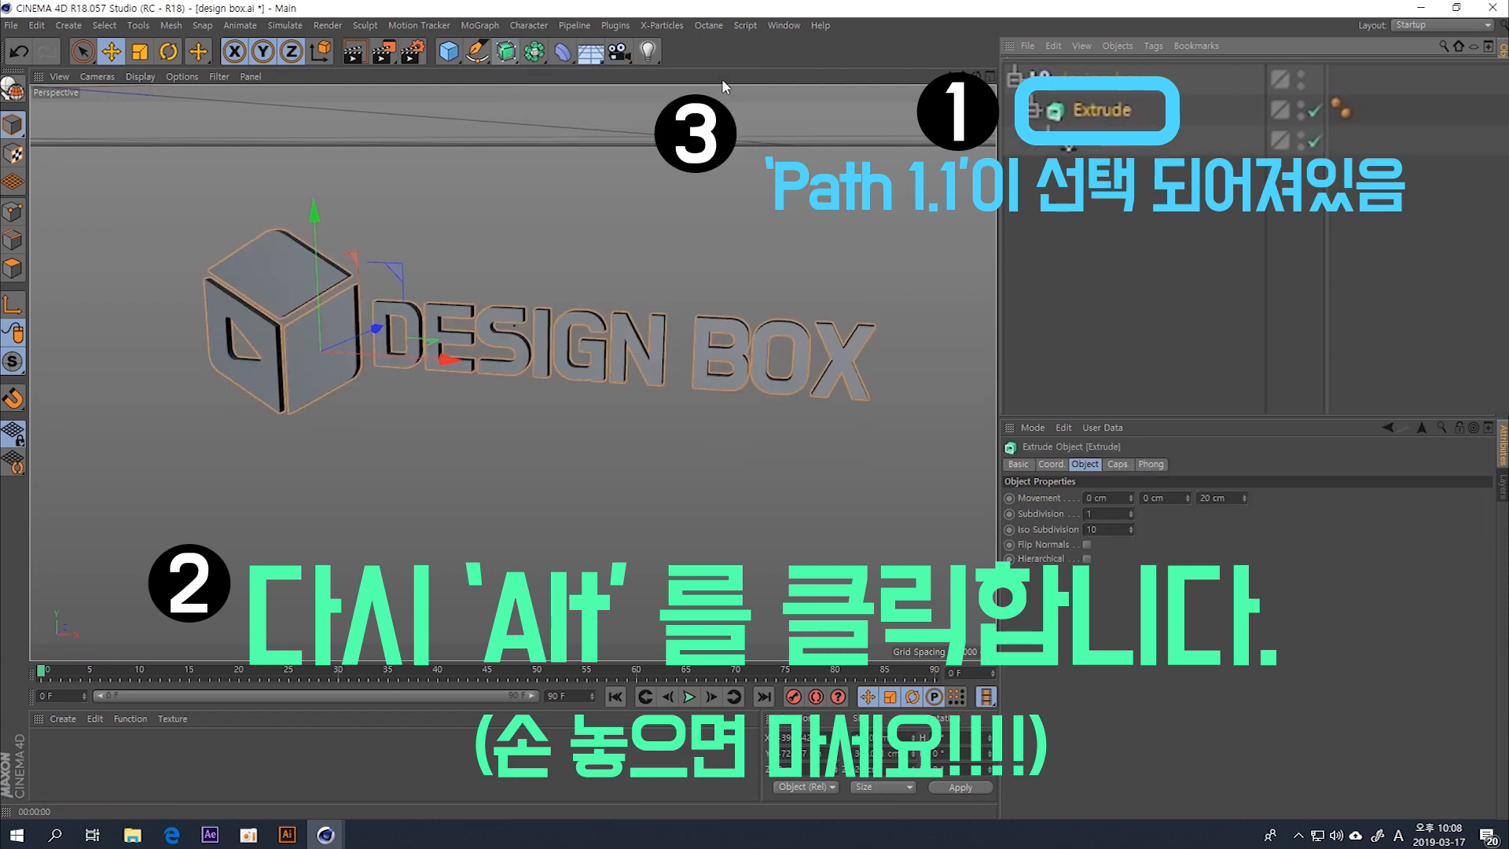
alt+drag(658, 330, 532, 312)
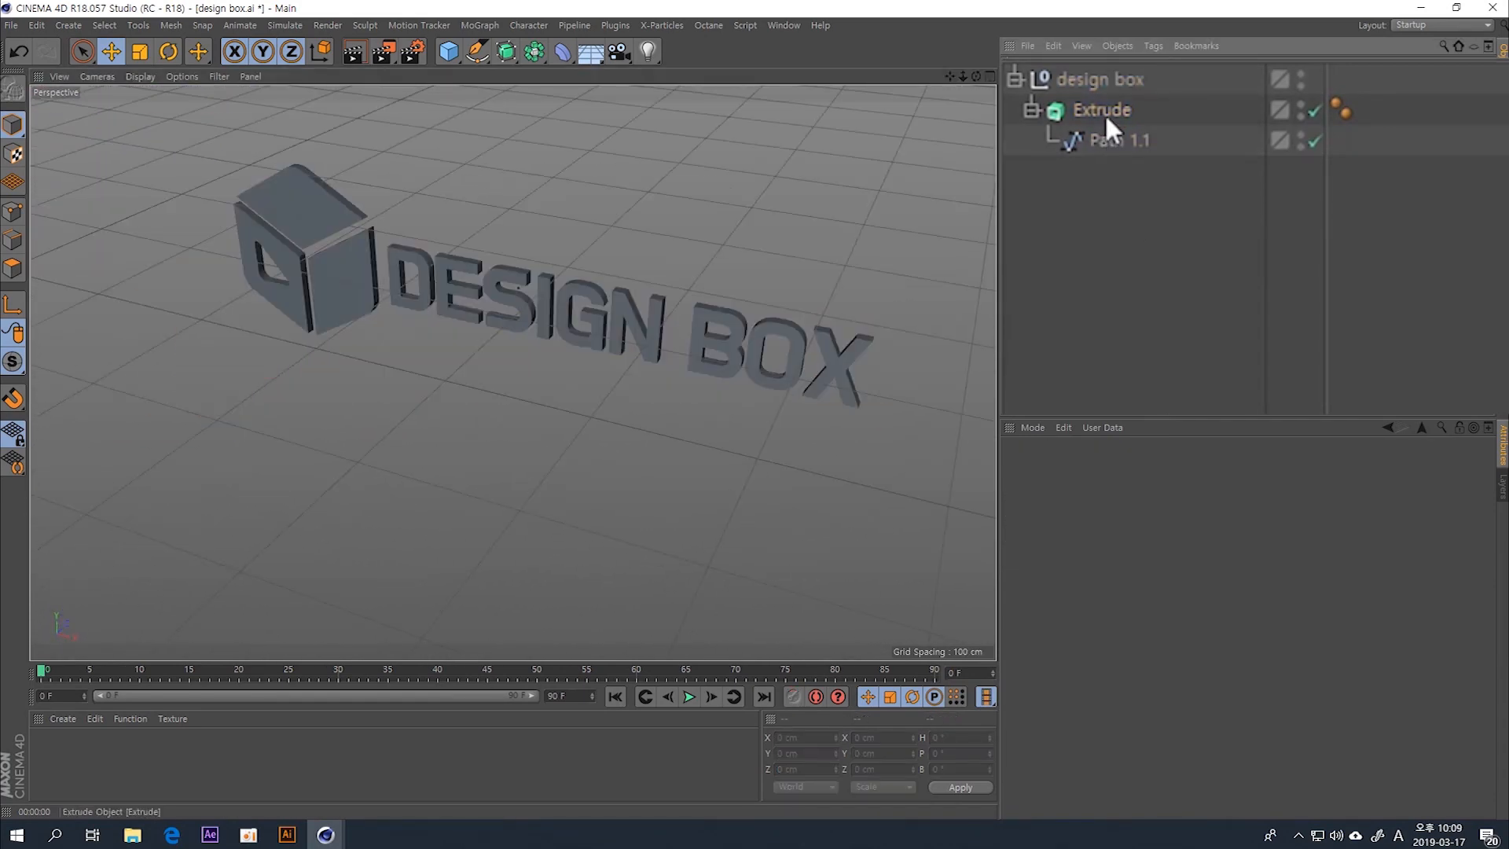
- Try the Extrude's movement values and set the Z depth of the logo to 34 cm
click(1105, 113)
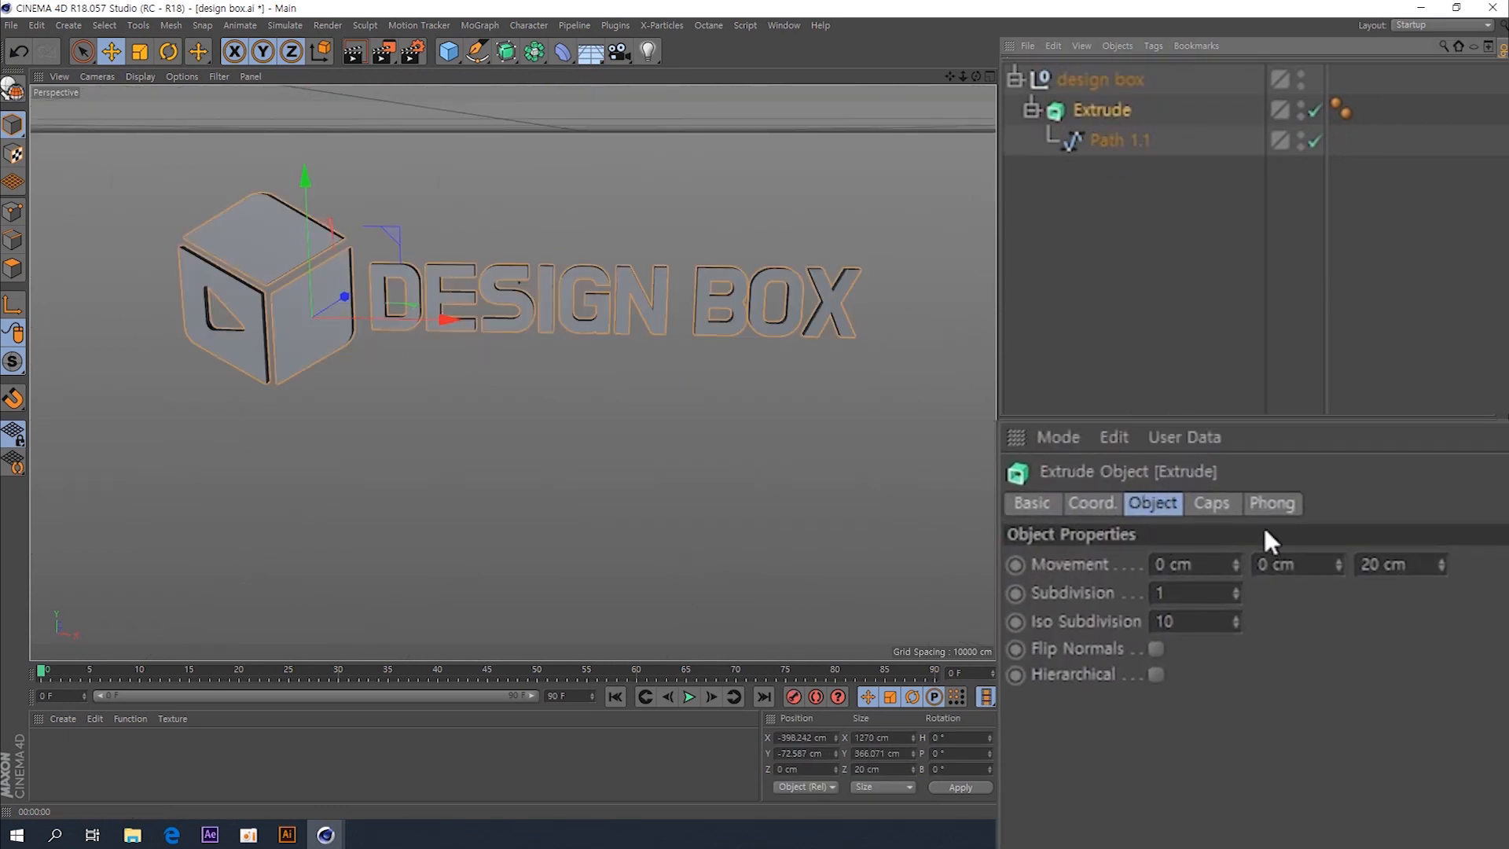
click(1213, 565)
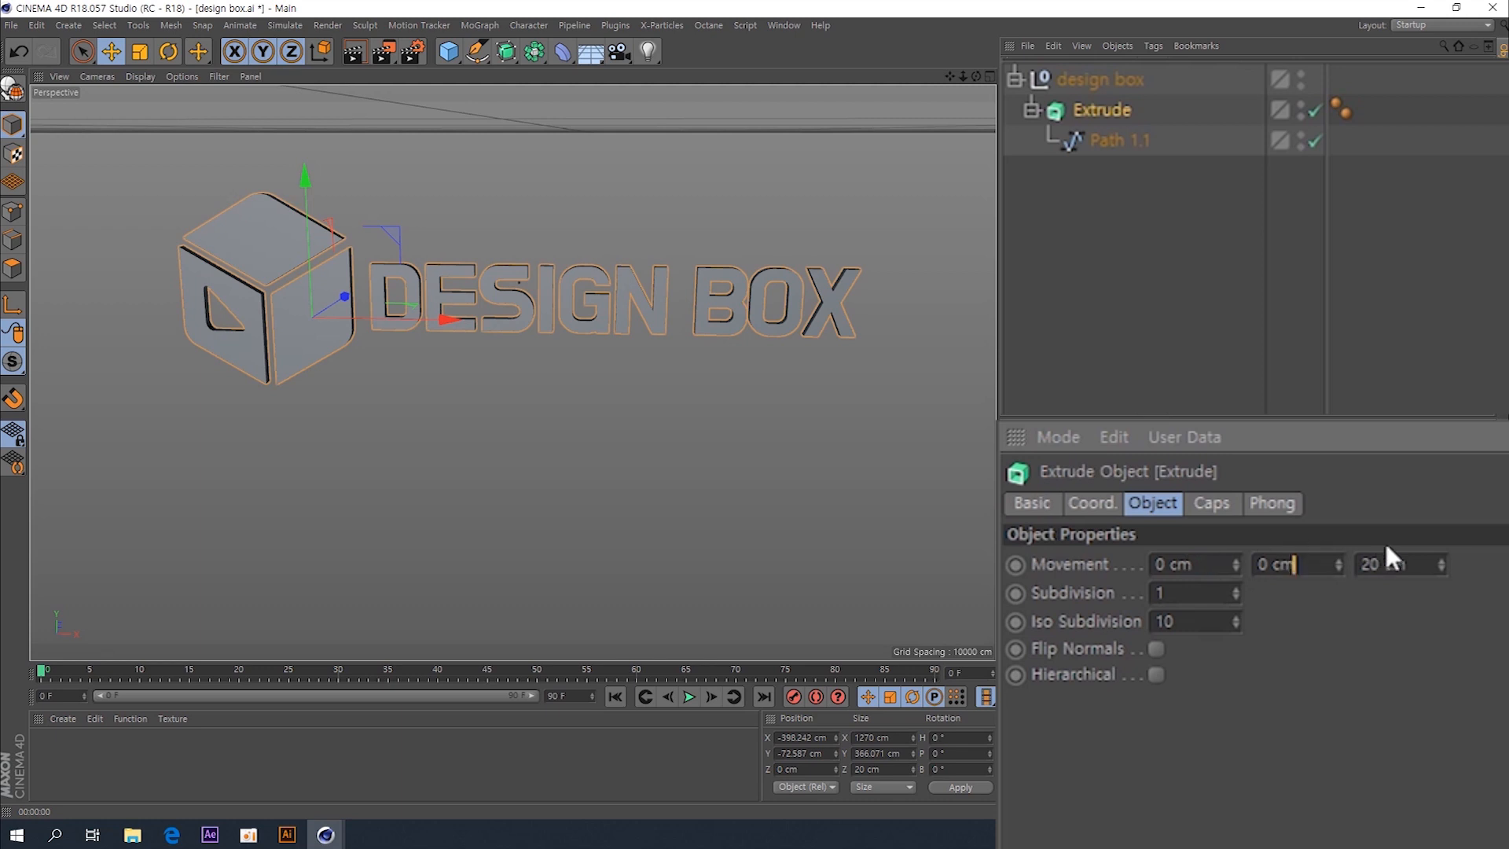
alt+drag(692, 322, 716, 342)
alt+drag(530, 350, 431, 368)
mouse_move(1234, 564)
mouse_down()
mouse_move(1192, 564)
mouse_move(1234, 564)
mouse_up()
drag(1338, 564, 1446, 564)
right_click(1339, 564)
mouse_move(1442, 564)
mouse_down()
mouse_move(1442, 498)
mouse_move(1441, 587)
mouse_move(1442, 552)
mouse_move(1430, 564)
mouse_move(1469, 565)
mouse_move(1403, 564)
mouse_move(1441, 542)
mouse_up()
scroll(784, 385, up, 4)
alt+drag(624, 359, 657, 350)
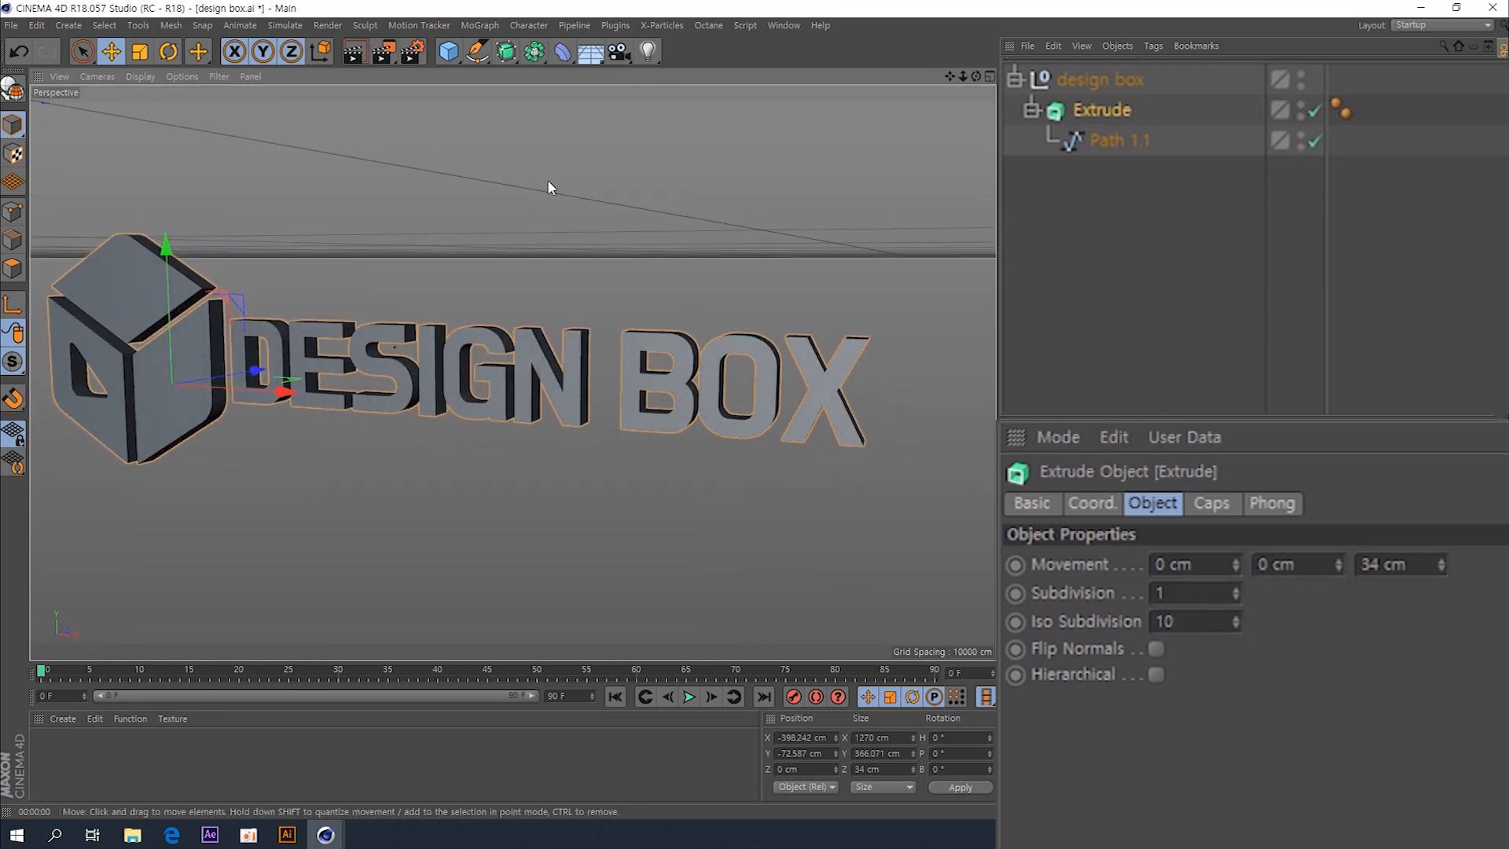
- Switch the viewport shading to Gouraud Shading (Lines) and inspect the extruded letters' edges
click(138, 76)
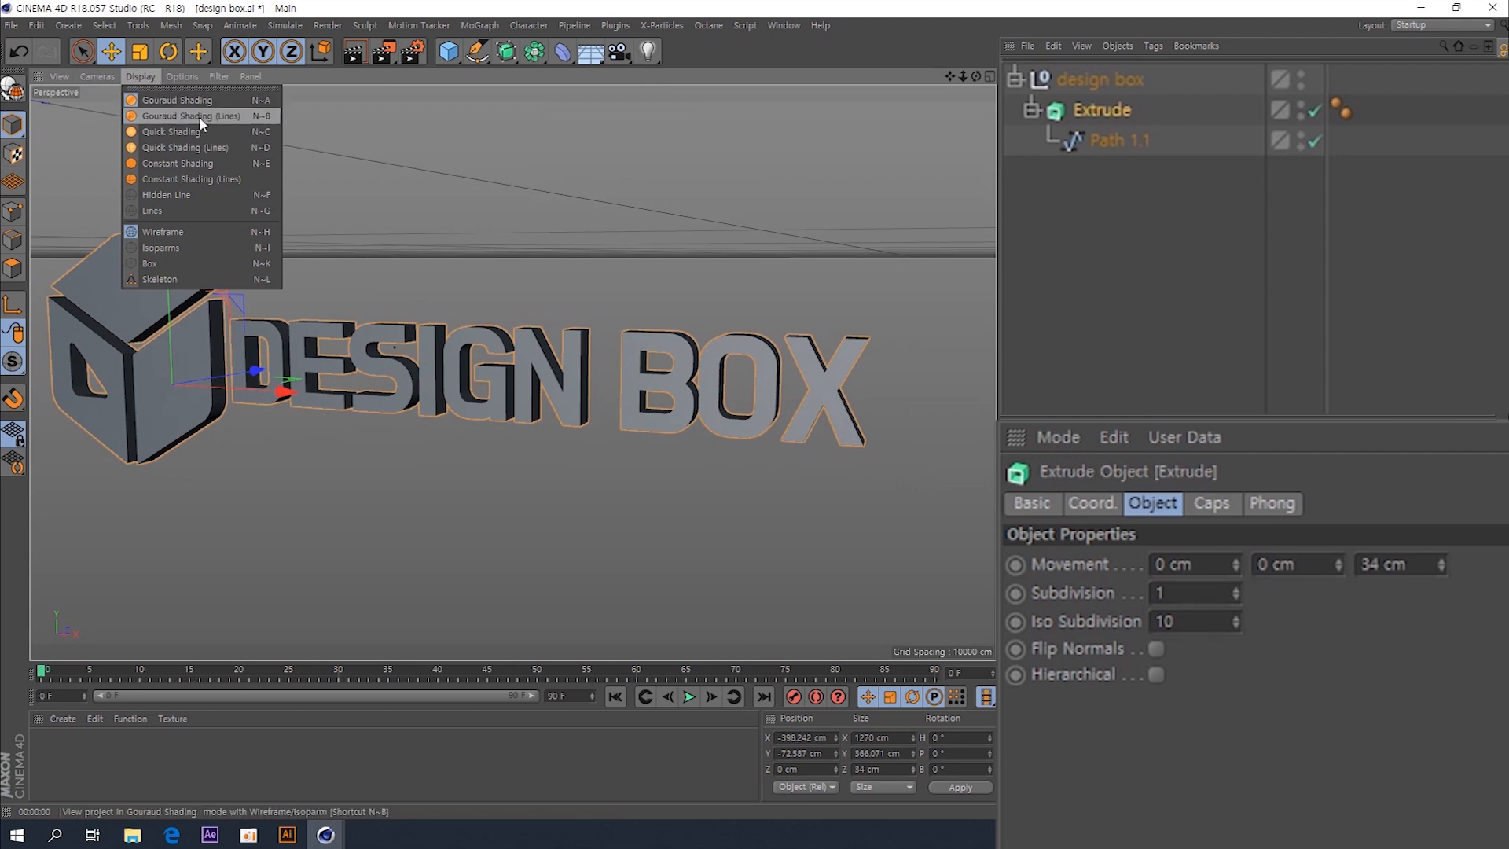
click(200, 117)
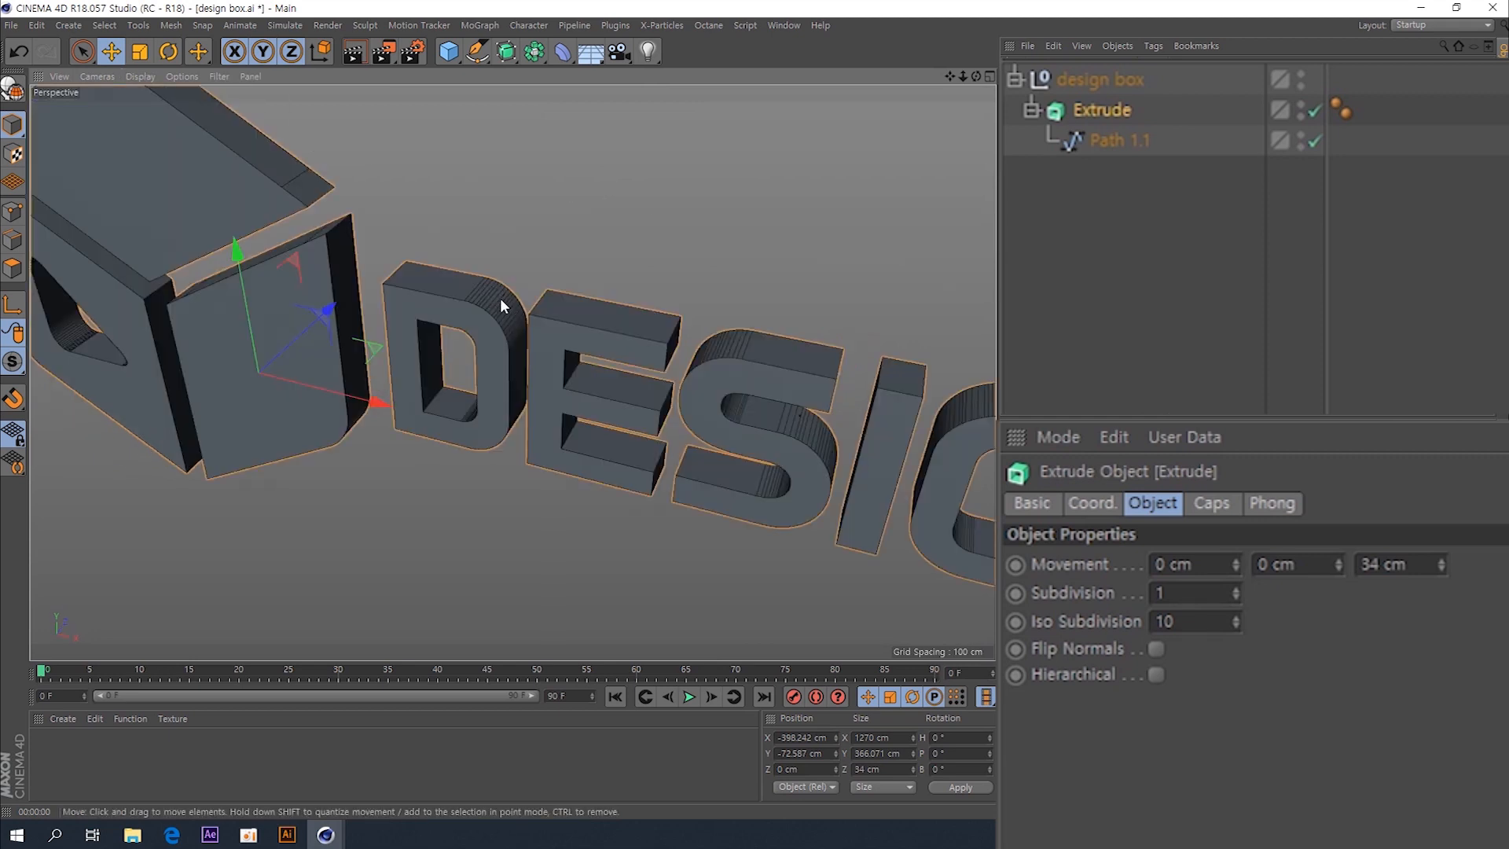
alt+drag(500, 299, 460, 278)
alt+right_drag(461, 278, 509, 325)
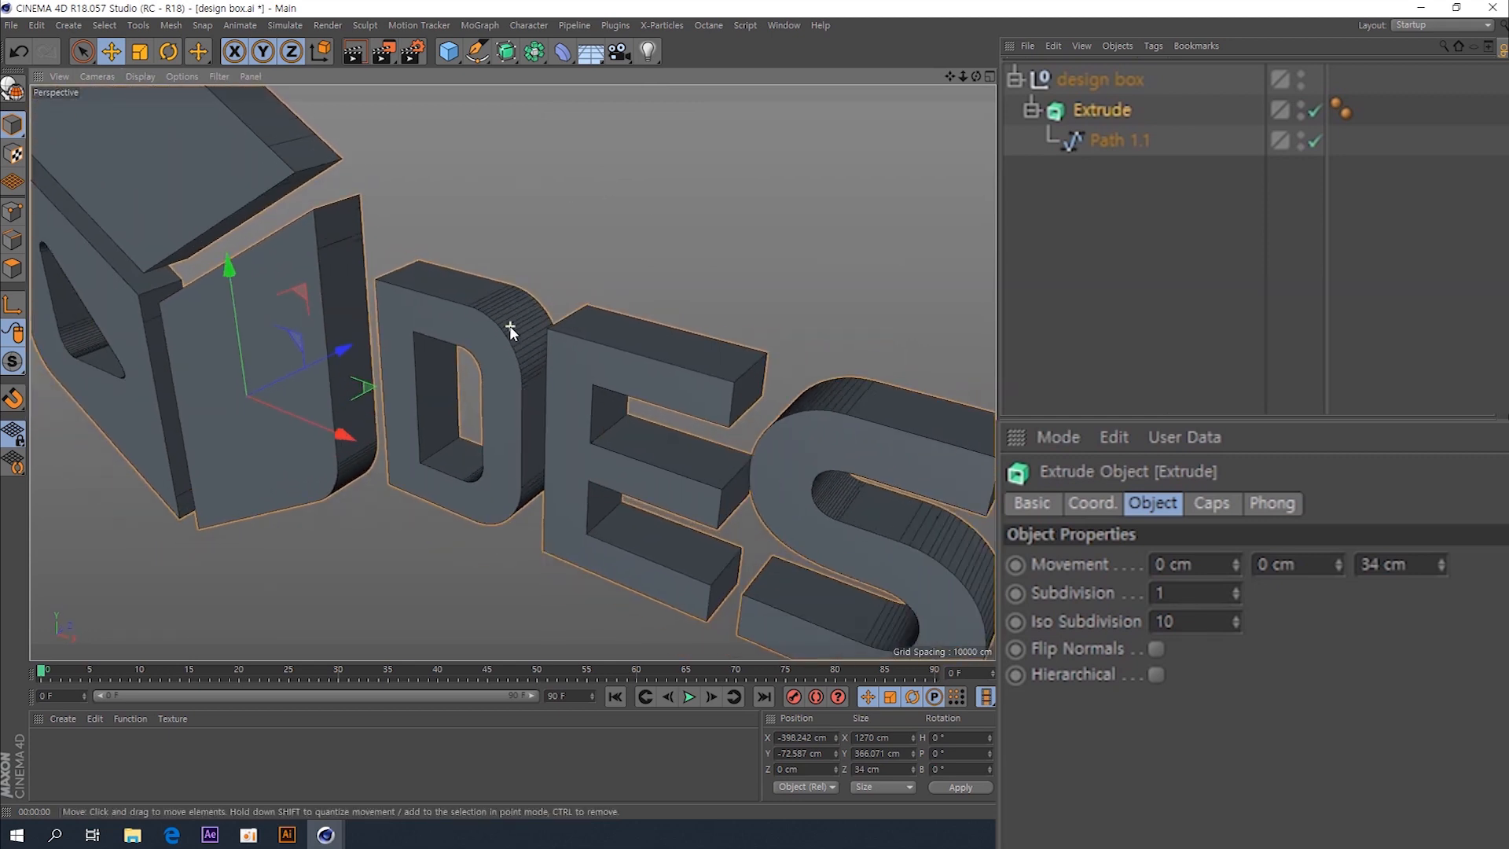
scroll(511, 327, down, 2)
alt+drag(519, 335, 515, 327)
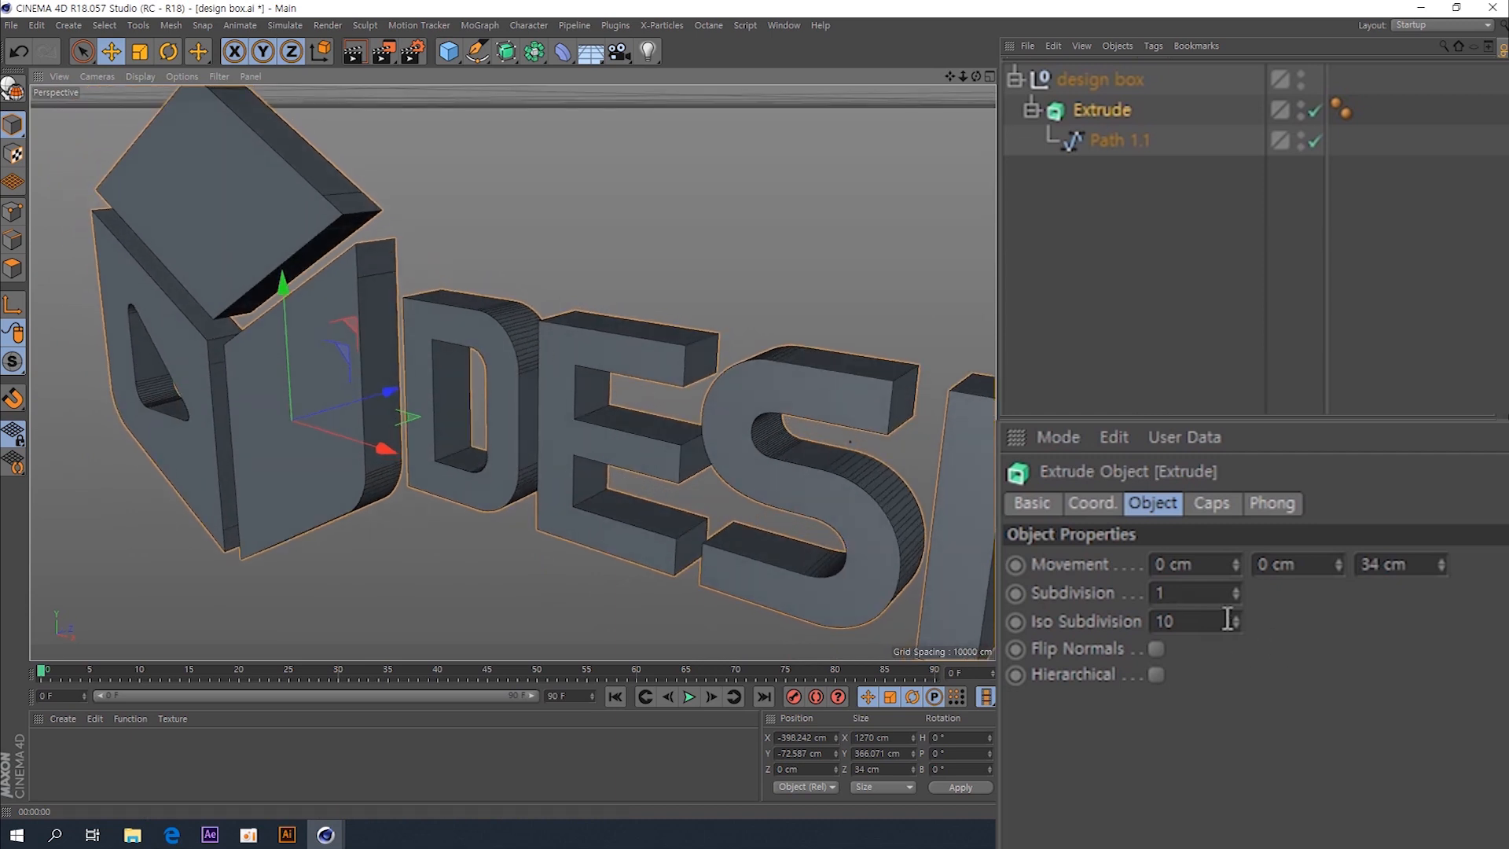
- Raise the Extrude's subdivision to 8 and beyond to examine the segments along the logo's sides
click(1236, 589)
click(1236, 589)
click(1237, 589)
click(1236, 589)
click(1236, 589)
click(1236, 590)
click(1236, 589)
alt+drag(518, 409, 553, 434)
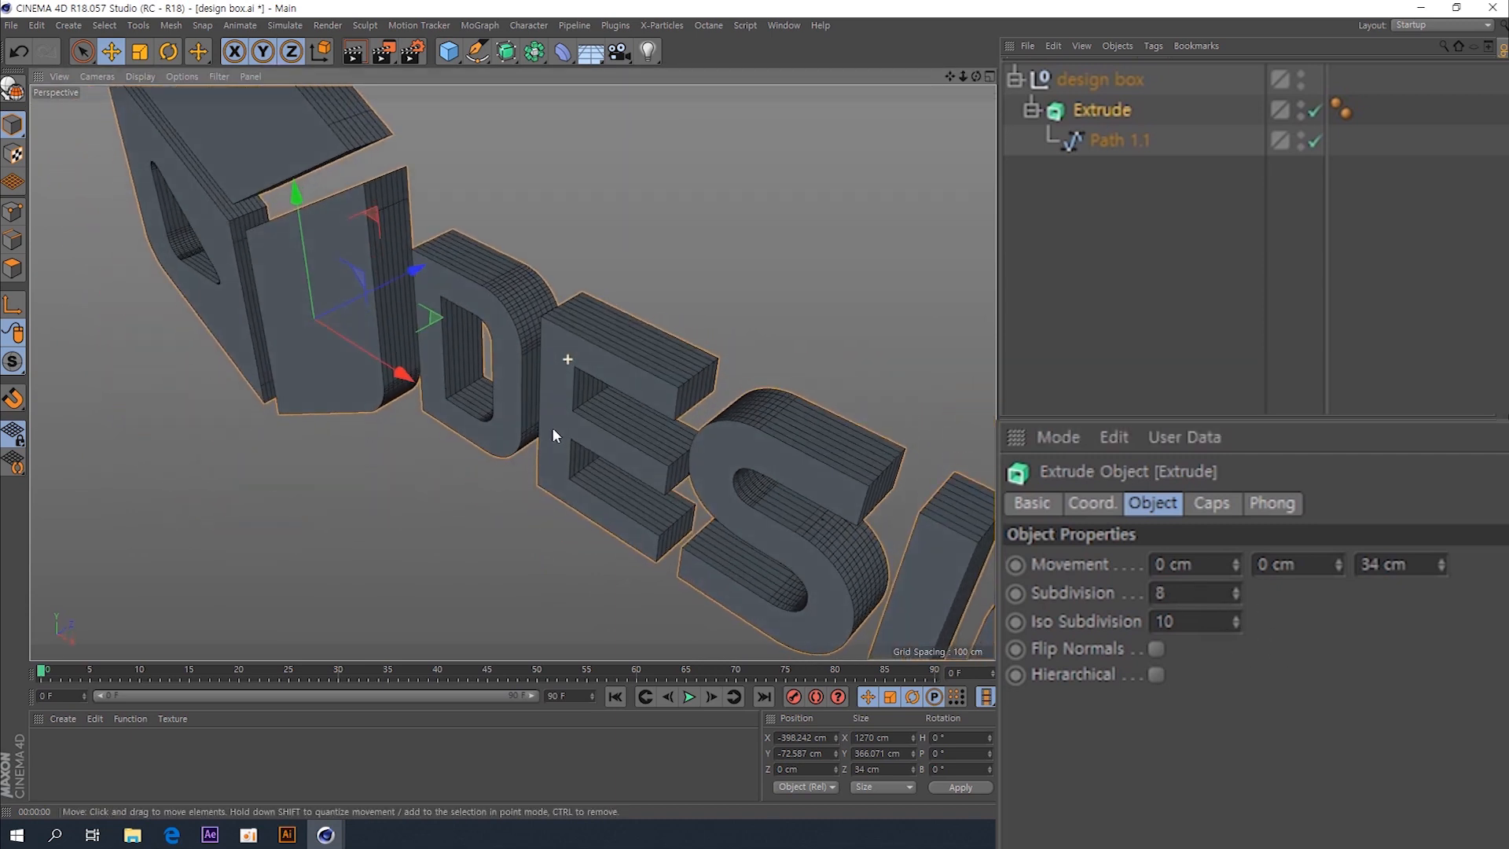
click(1236, 589)
click(1236, 590)
- Set the Extrude's iso subdivision to 11 and its subdivision to 1
click(1235, 618)
click(1235, 617)
click(1237, 619)
click(1237, 618)
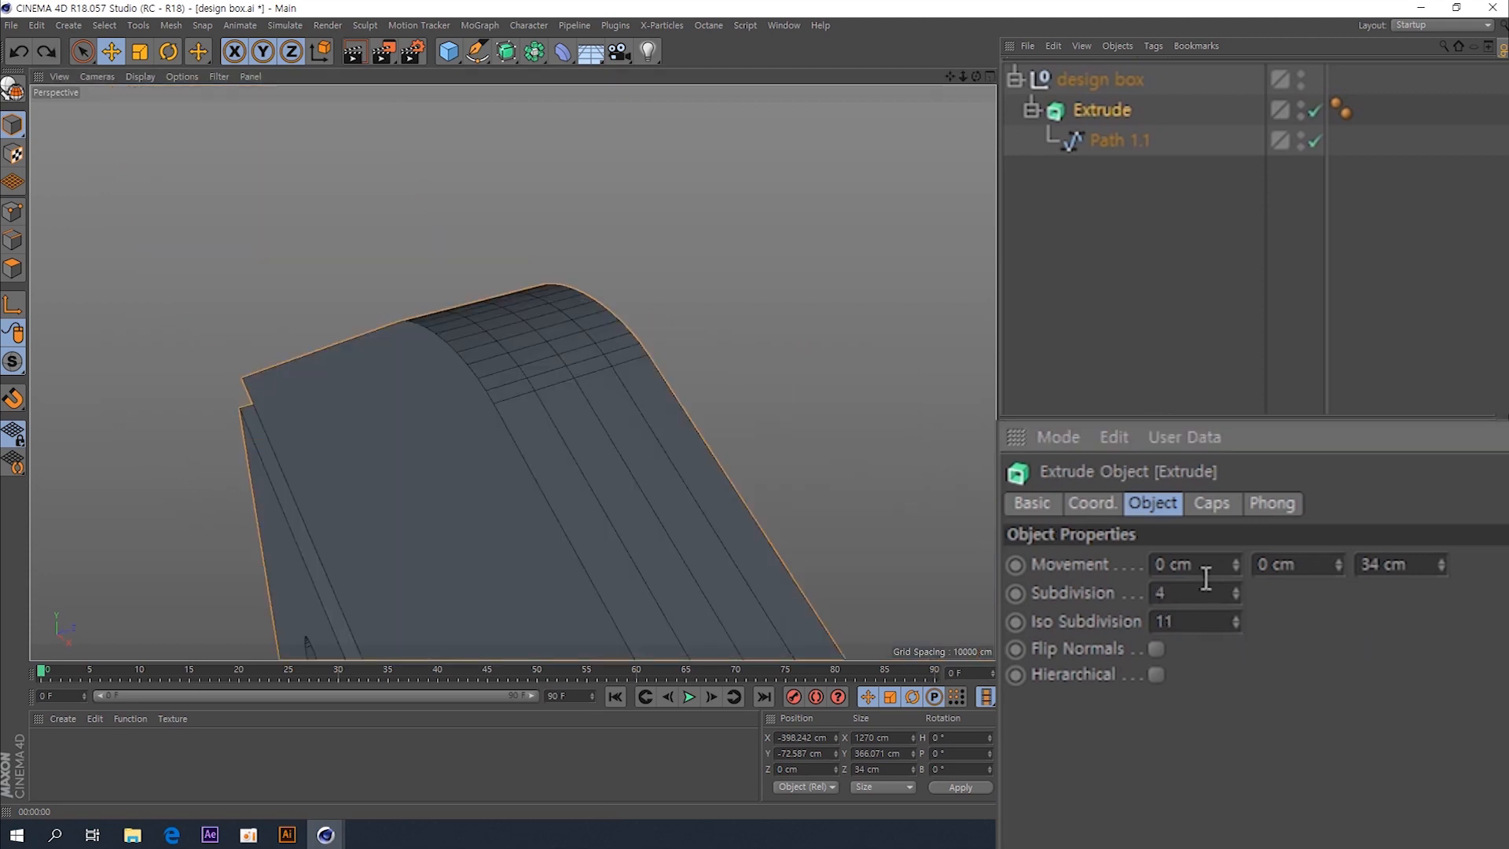
drag(1192, 592, 1053, 597)
text(1)
key(Return)
- Change the Extrude's start cap to Fillet Cap to bevel the logo's front edges
click(1189, 502)
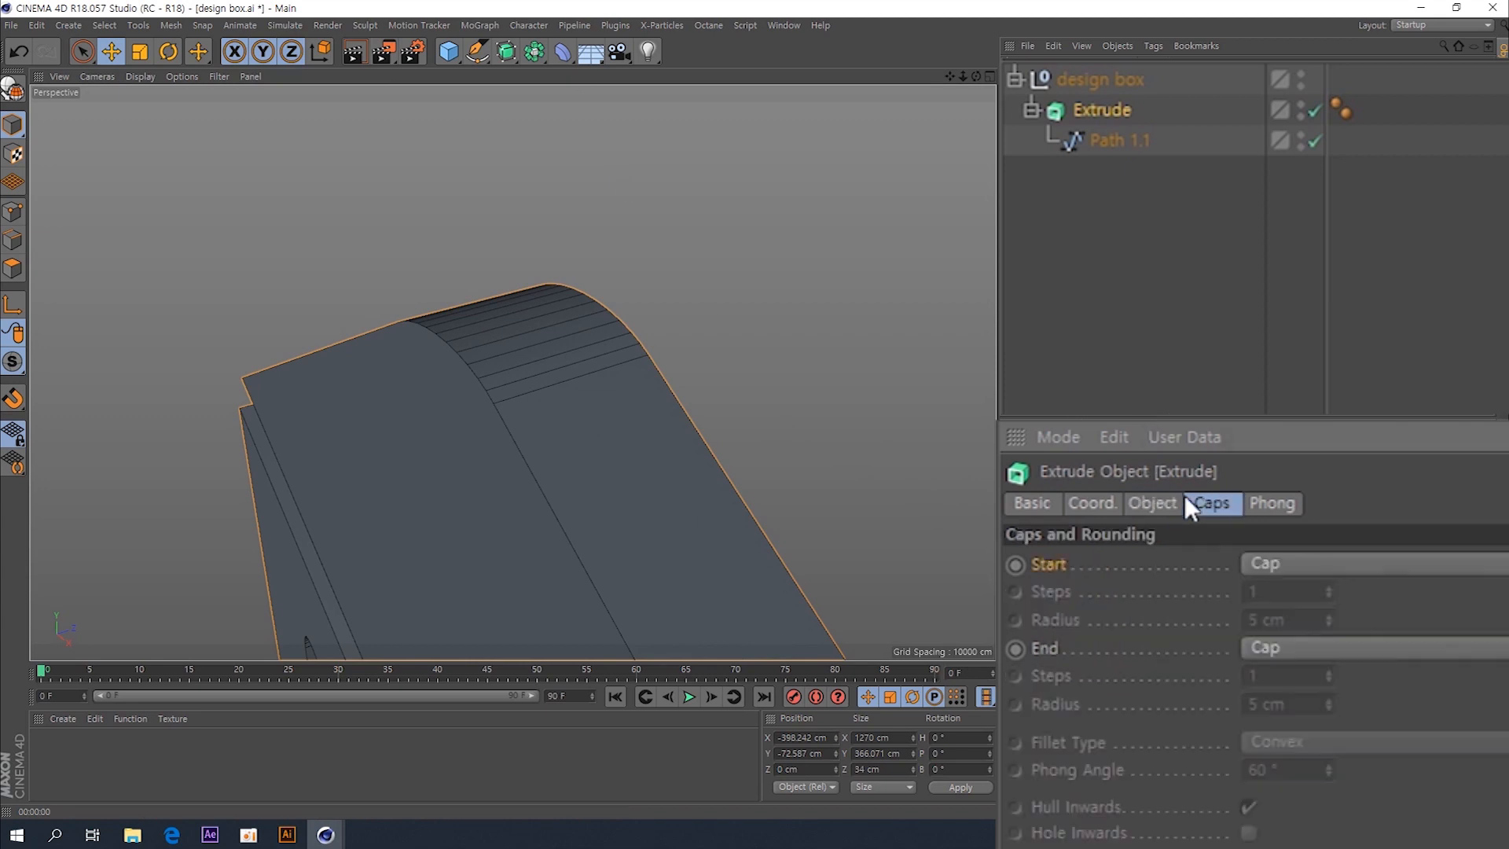
click(1177, 497)
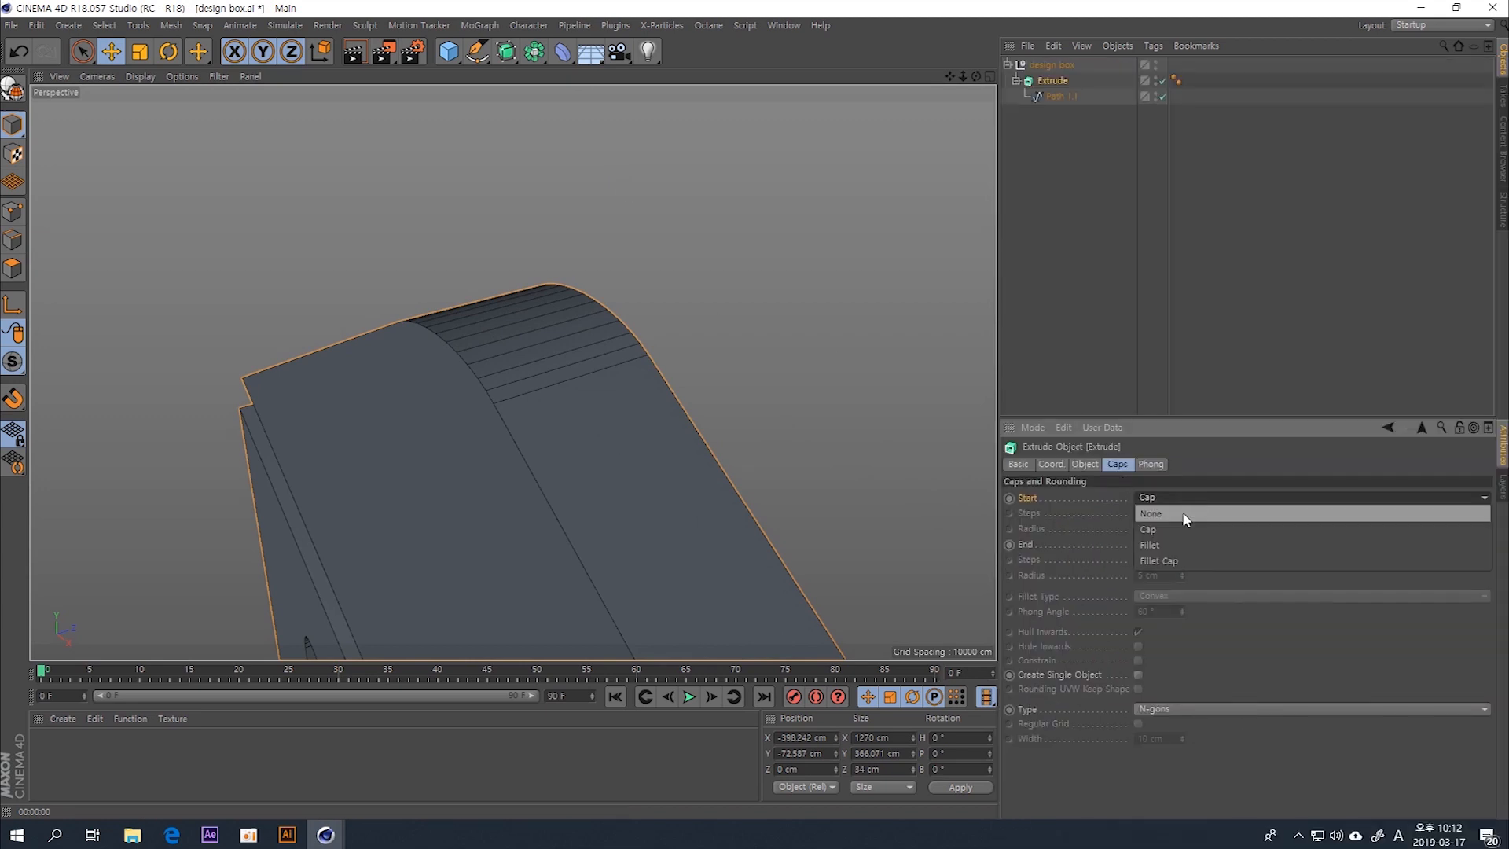
click(1182, 556)
alt+drag(577, 371, 529, 395)
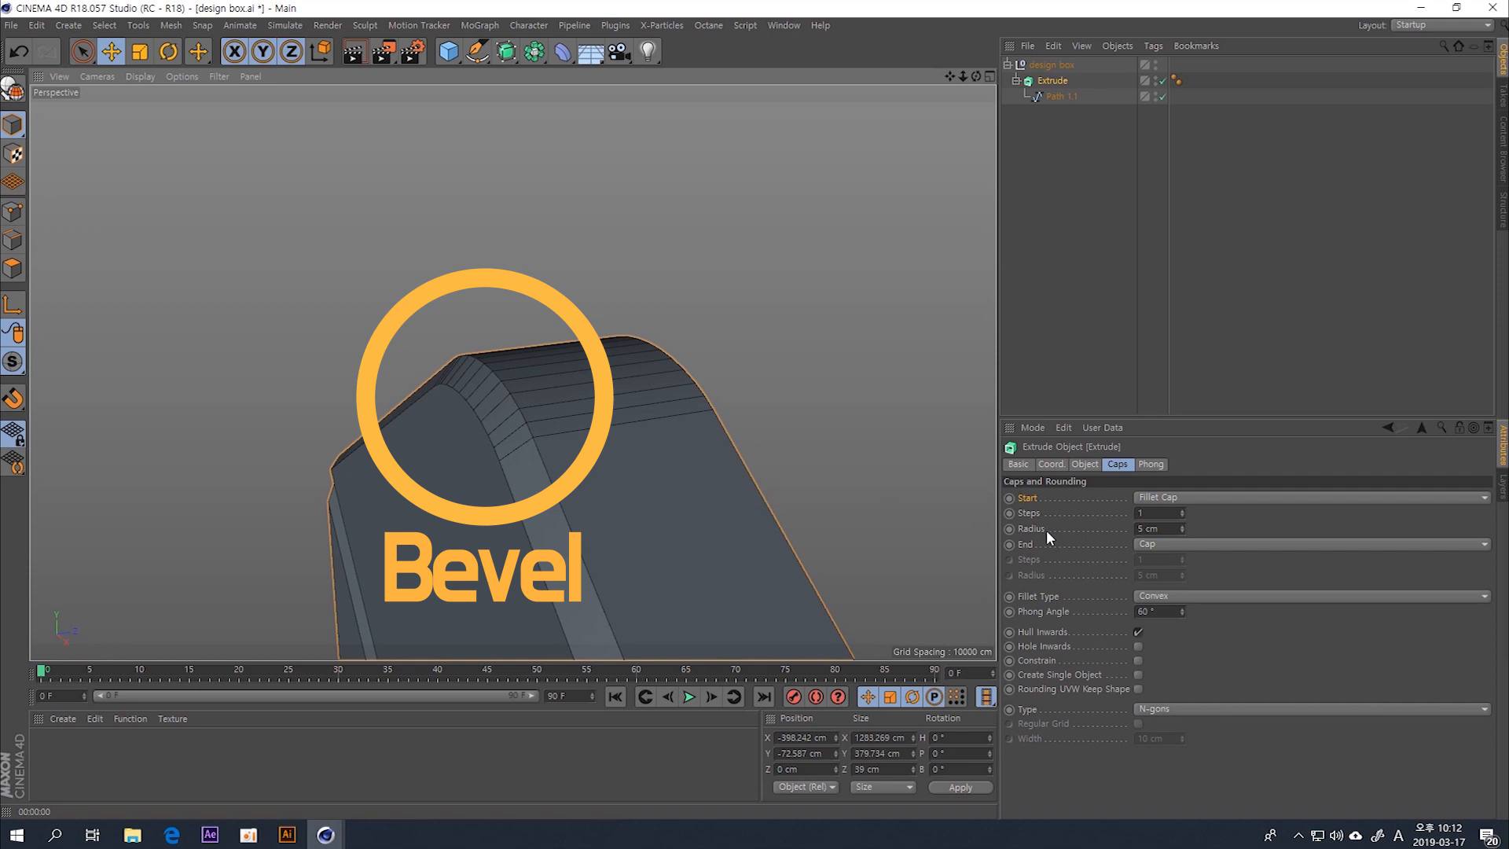
- Set the start cap's fillet radius to 6 cm and its steps to 7
drag(1183, 527, 1181, 531)
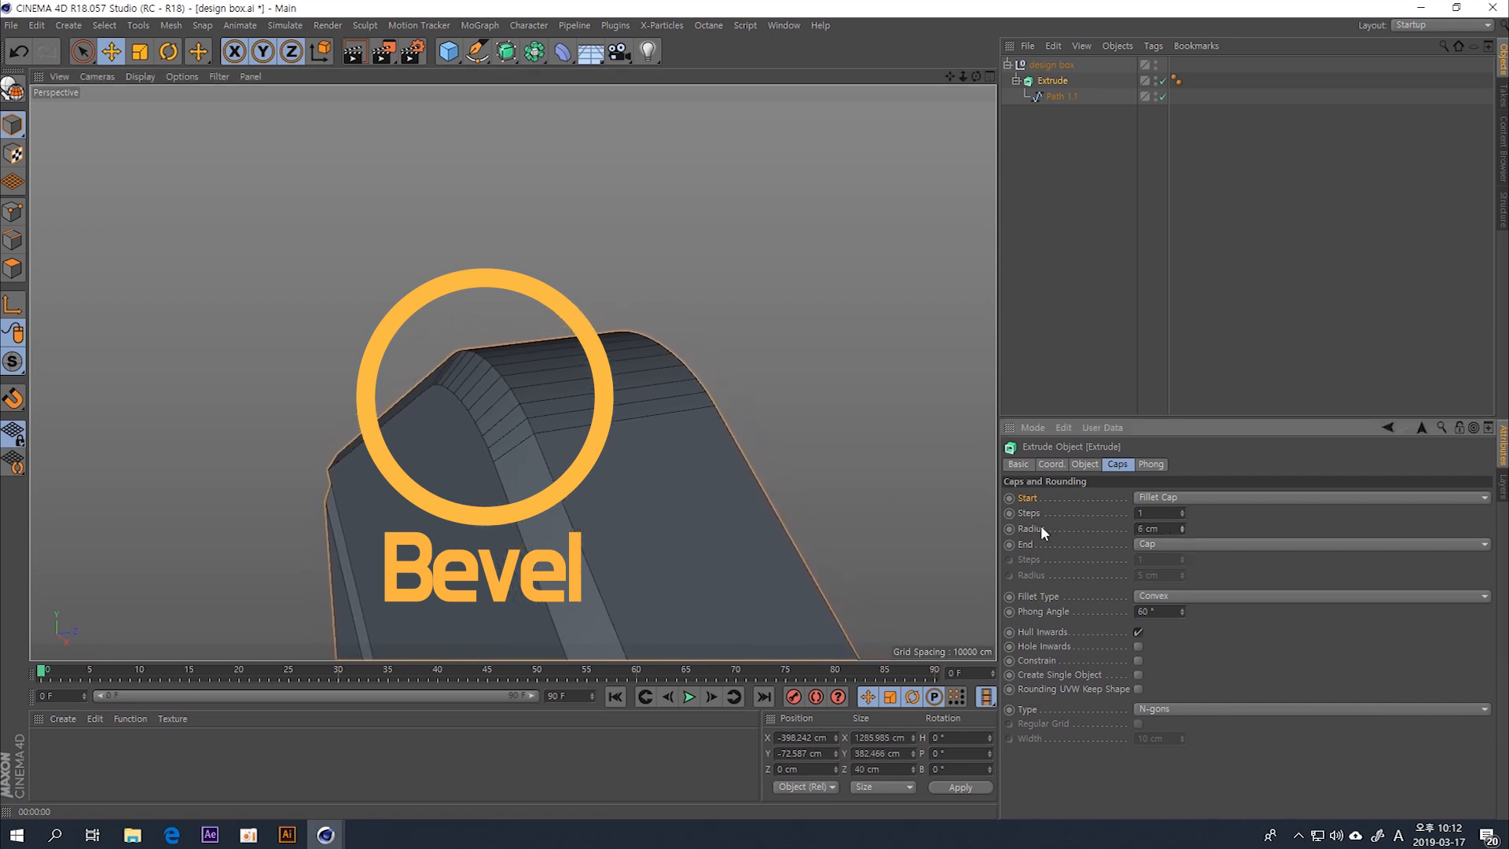
click(1181, 511)
click(1182, 511)
click(1182, 510)
click(1182, 510)
click(1182, 511)
click(1182, 511)
- Change the Extrude's end cap to Fillet Cap to bevel the logo's back edges
alt+drag(565, 470, 969, 506)
click(1183, 544)
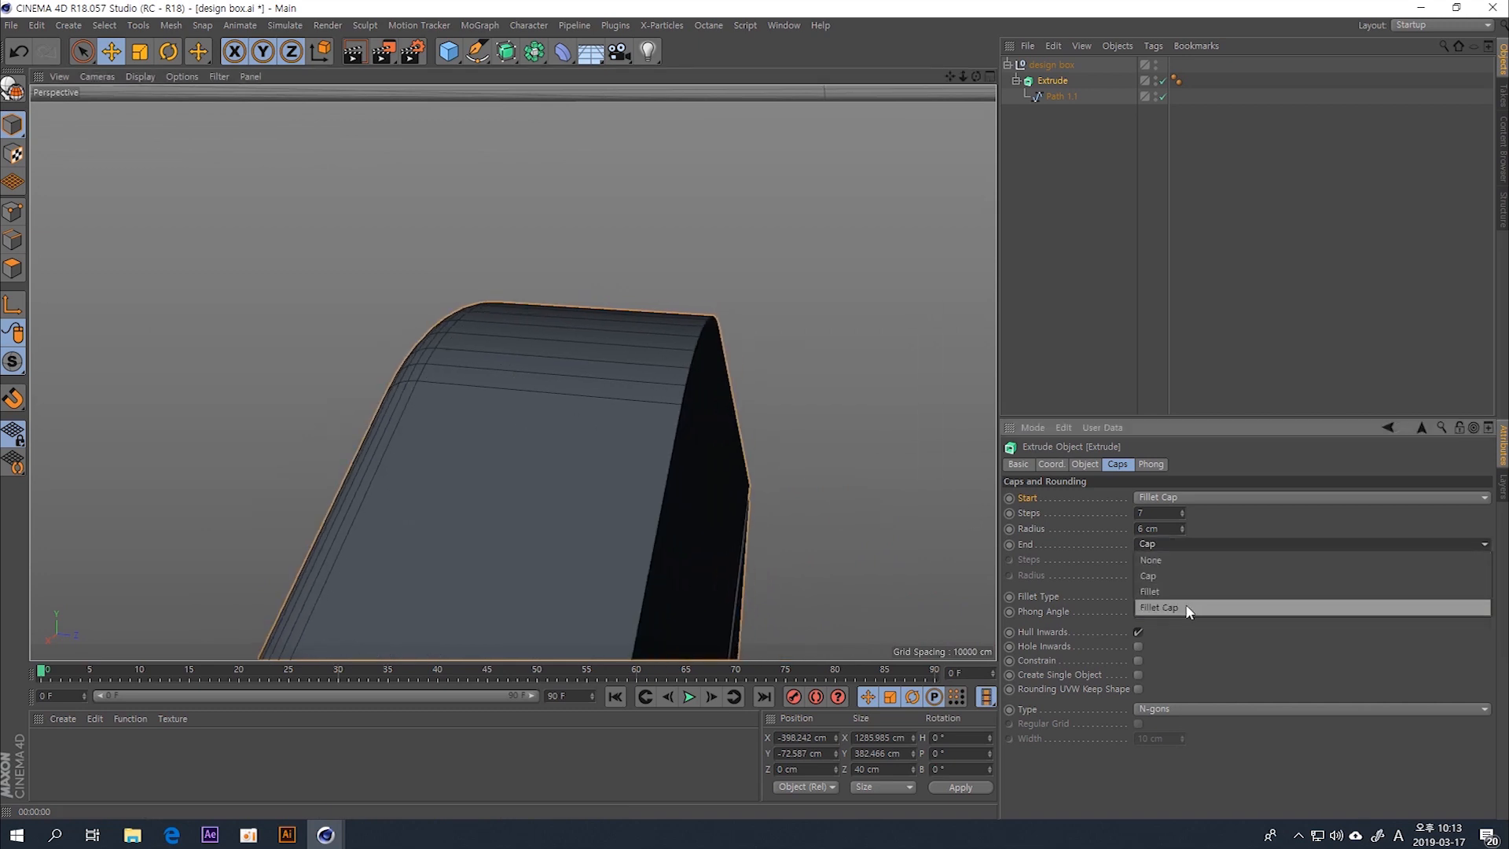
click(1159, 607)
alt+drag(747, 459, 514, 320)
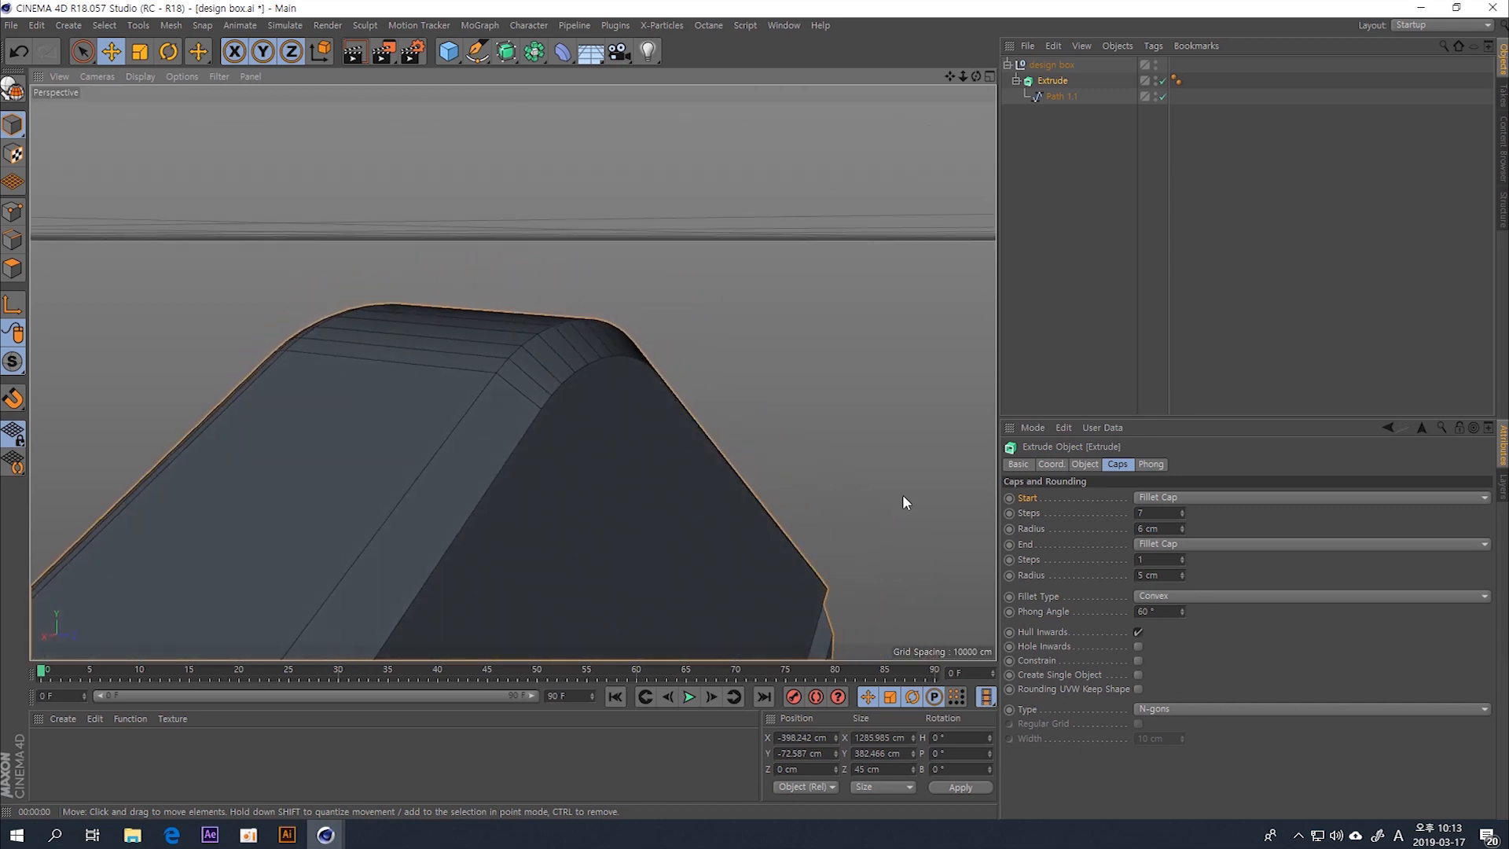
- Try different end cap fillet values, setting the radius to 6 cm and the steps to 6
click(1183, 572)
click(1184, 572)
click(1184, 572)
click(1184, 573)
click(1183, 572)
click(1184, 572)
click(1184, 578)
click(1184, 579)
click(1183, 578)
click(1183, 578)
click(1182, 556)
click(1182, 556)
click(1181, 562)
click(1181, 562)
click(1182, 556)
click(1182, 556)
click(1182, 556)
click(1182, 556)
click(1182, 556)
- Examine the rounded bevels on the cube and letters from close up and from several angles
alt+drag(446, 410, 772, 466)
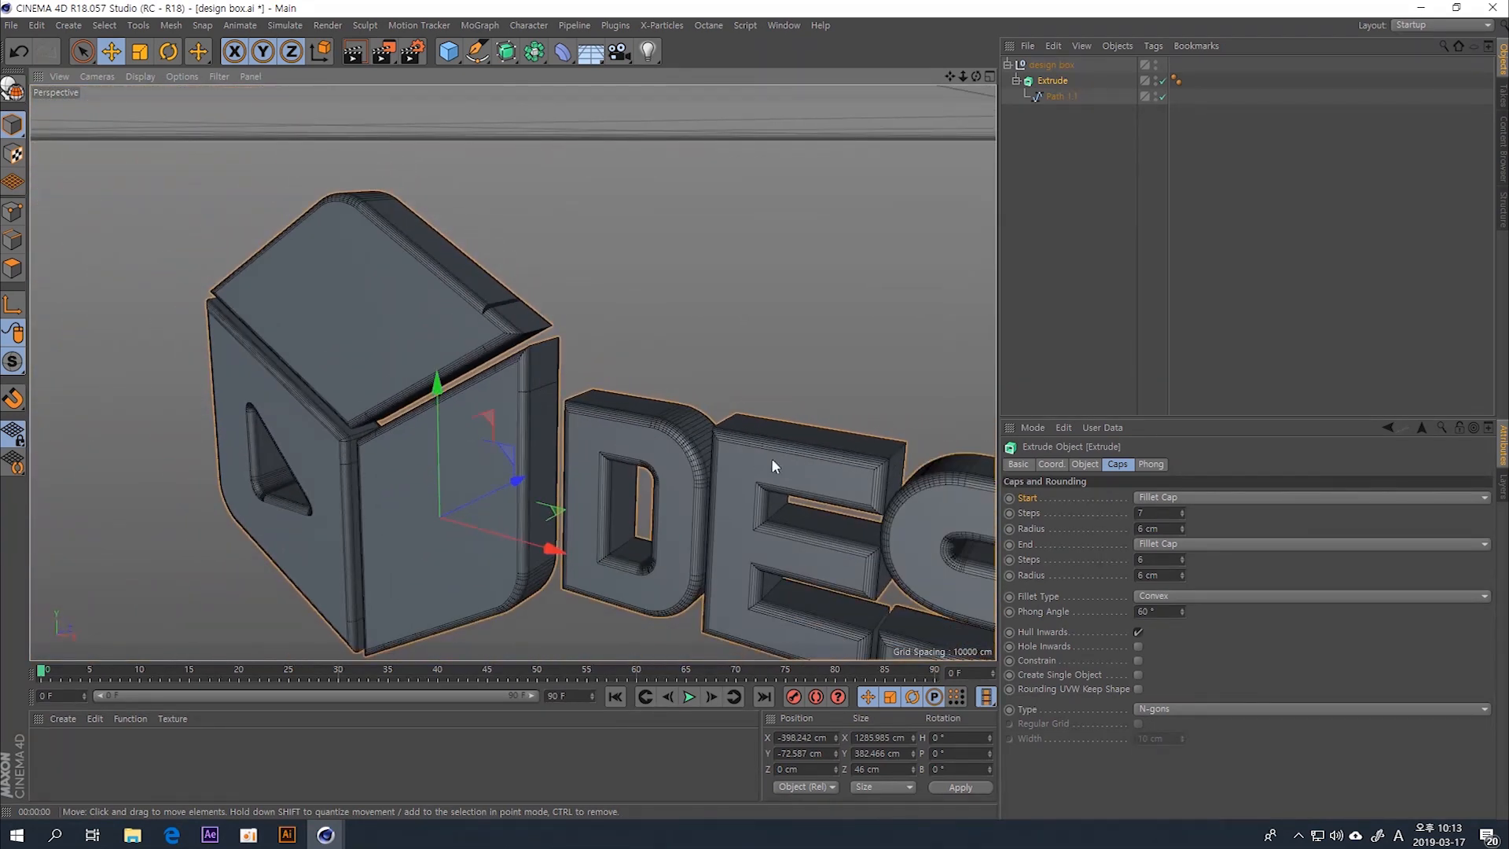
scroll(693, 431, up, 5)
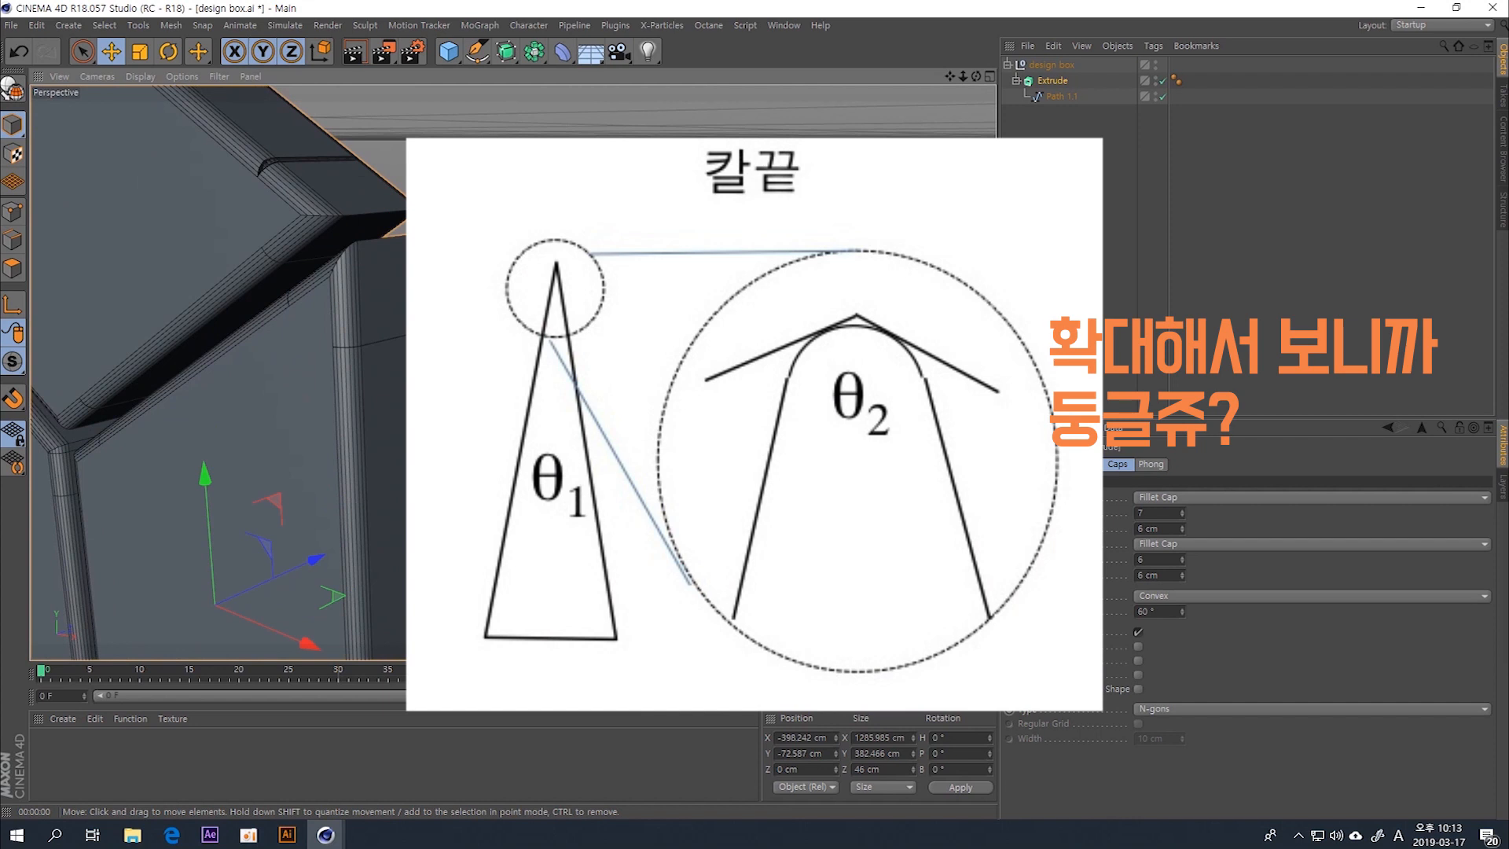
scroll(693, 431, down, 4)
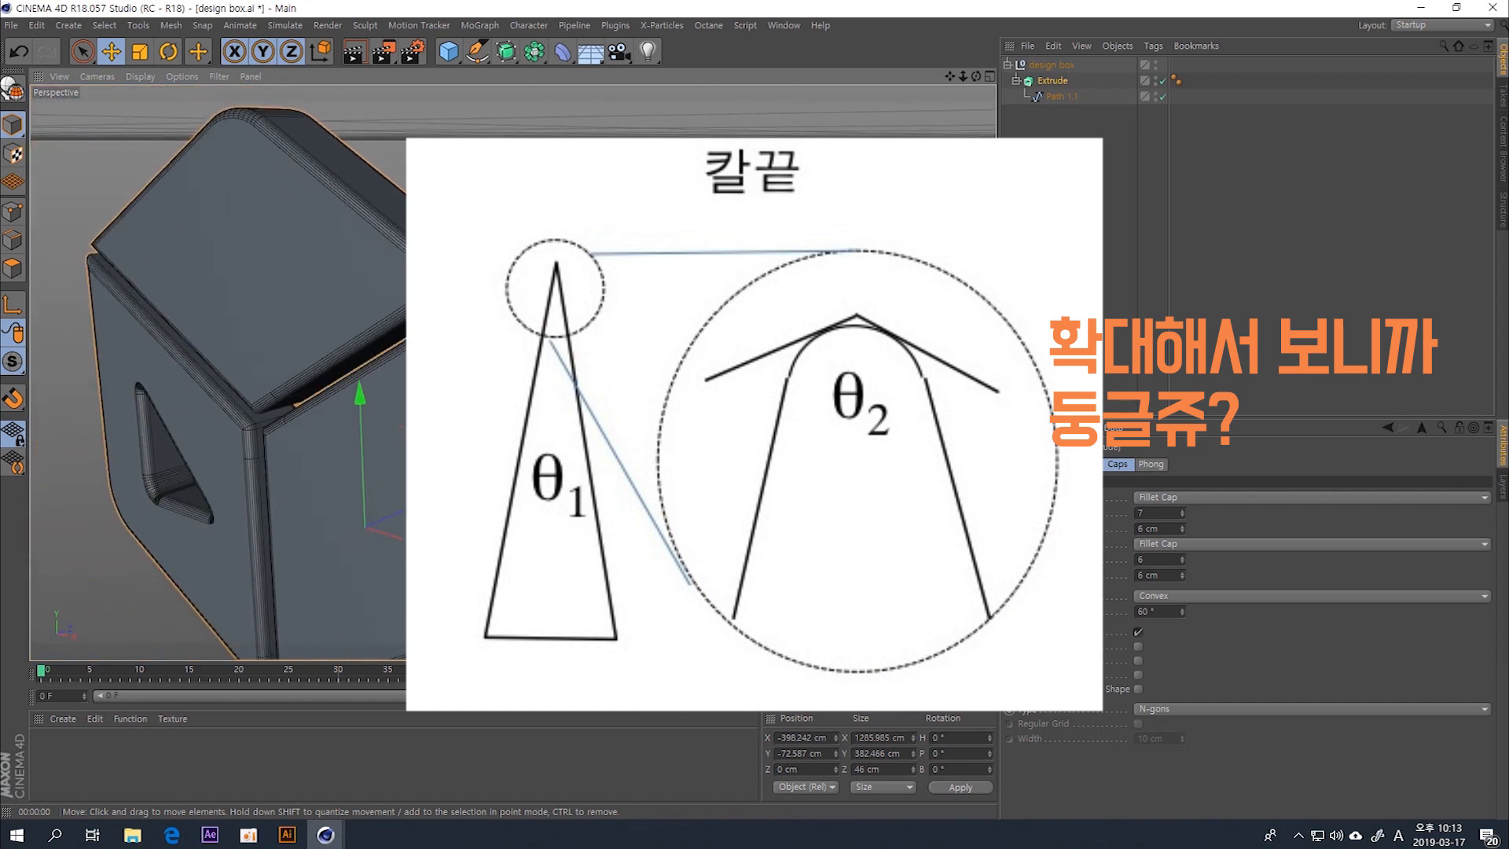
alt+drag(693, 430, 766, 433)
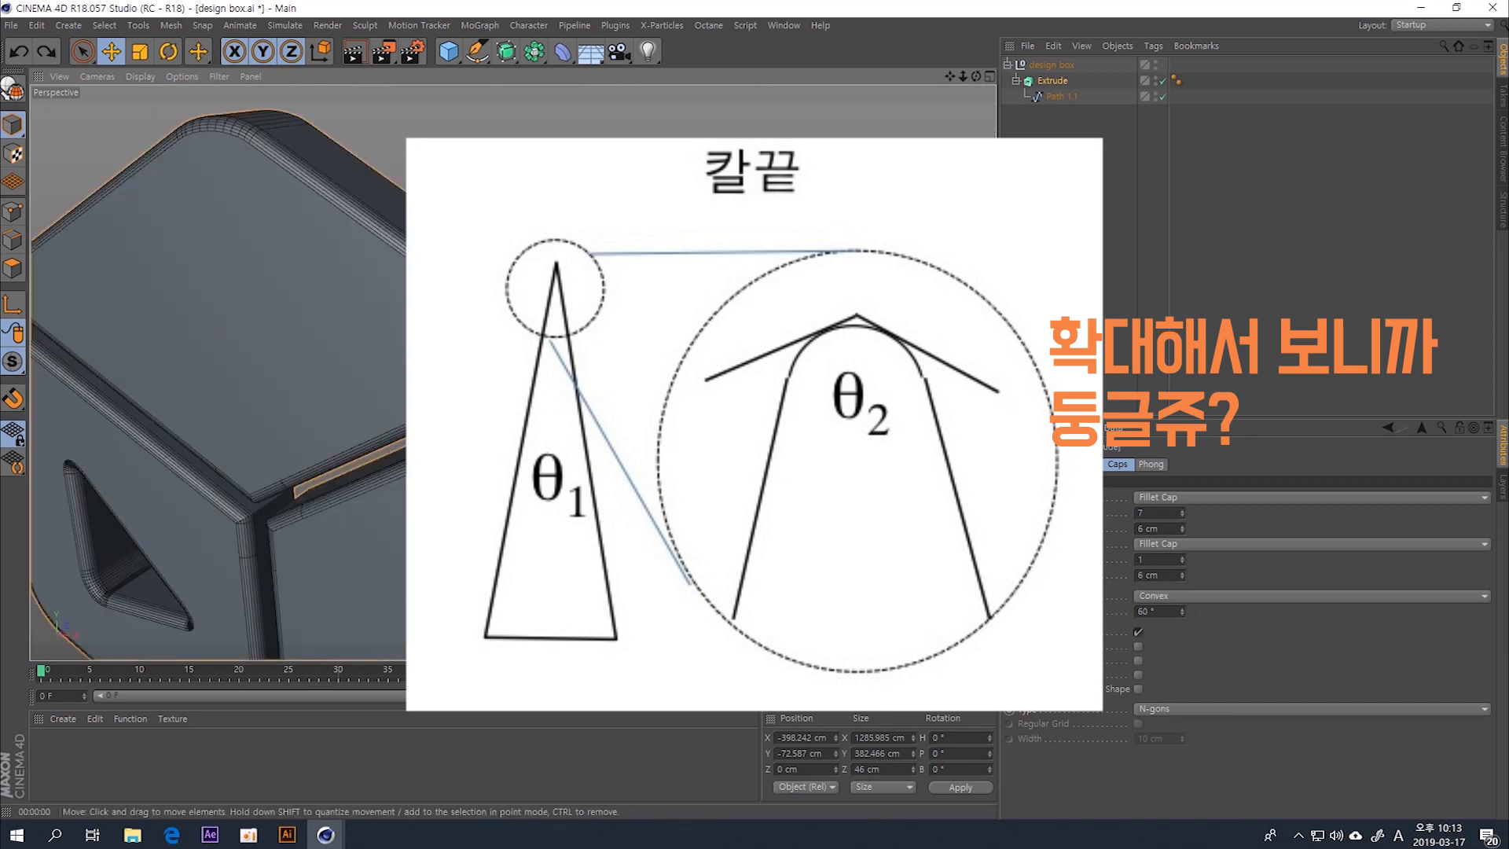
alt+drag(693, 431, 731, 412)
alt+drag(576, 303, 454, 256)
alt+middle_drag(455, 256, 608, 545)
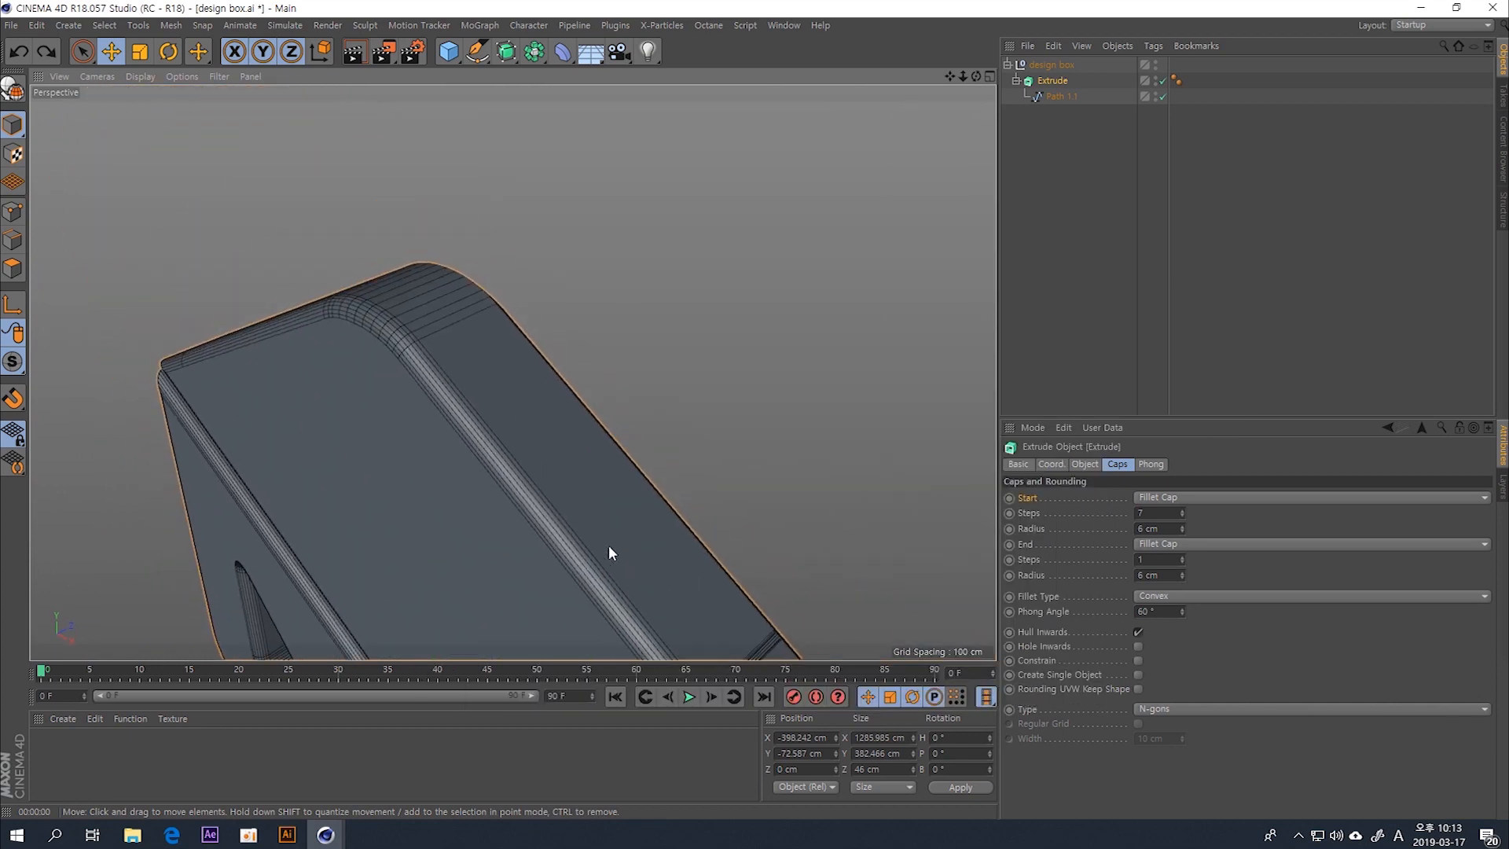
alt+drag(608, 545, 594, 469)
scroll(403, 450, down, 5)
alt+middle_drag(431, 503, 423, 408)
alt+drag(423, 405, 445, 369)
scroll(401, 315, up, 5)
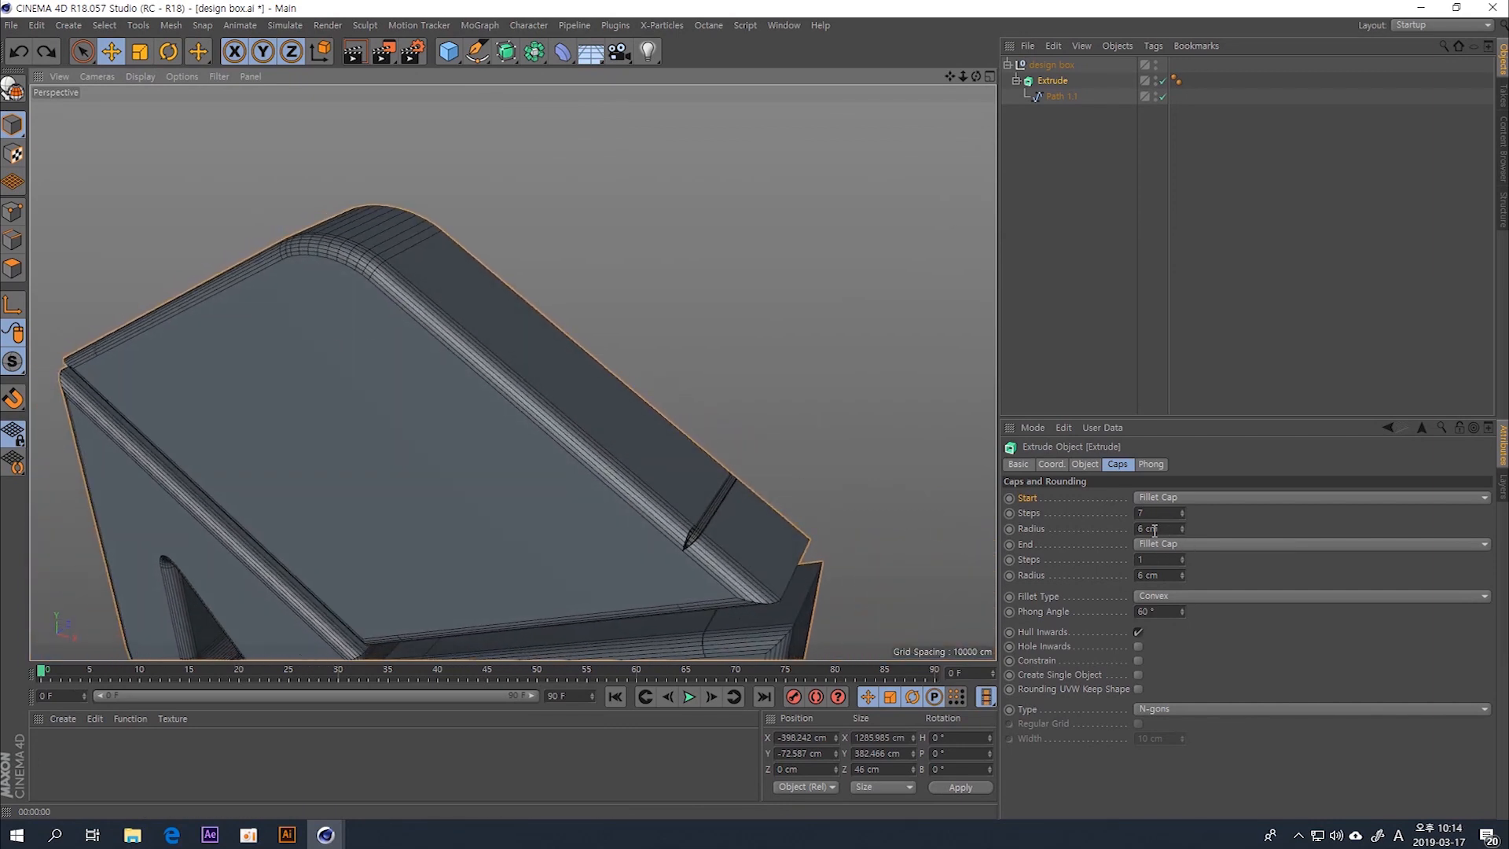
- Set the fillet radius of both the start and end caps to 1 cm
drag(1172, 528, 1100, 517)
text(1)
key(Return)
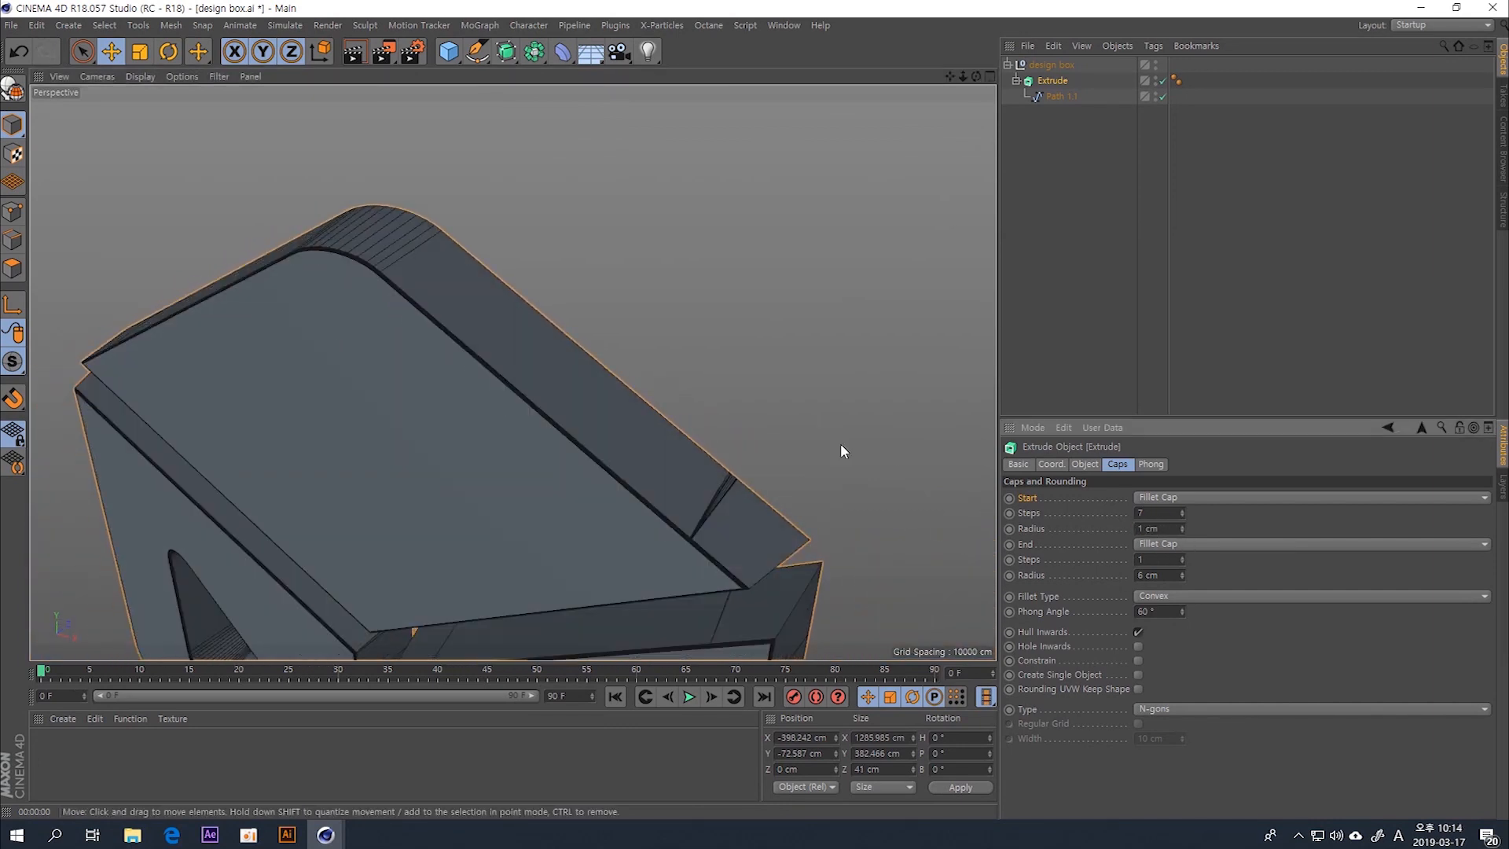
drag(1172, 575, 1146, 576)
text(1)
key(Return)
- Set the fillet steps of both the start and end caps to 5
alt+drag(594, 247, 271, 431)
alt+middle_drag(271, 431, 467, 325)
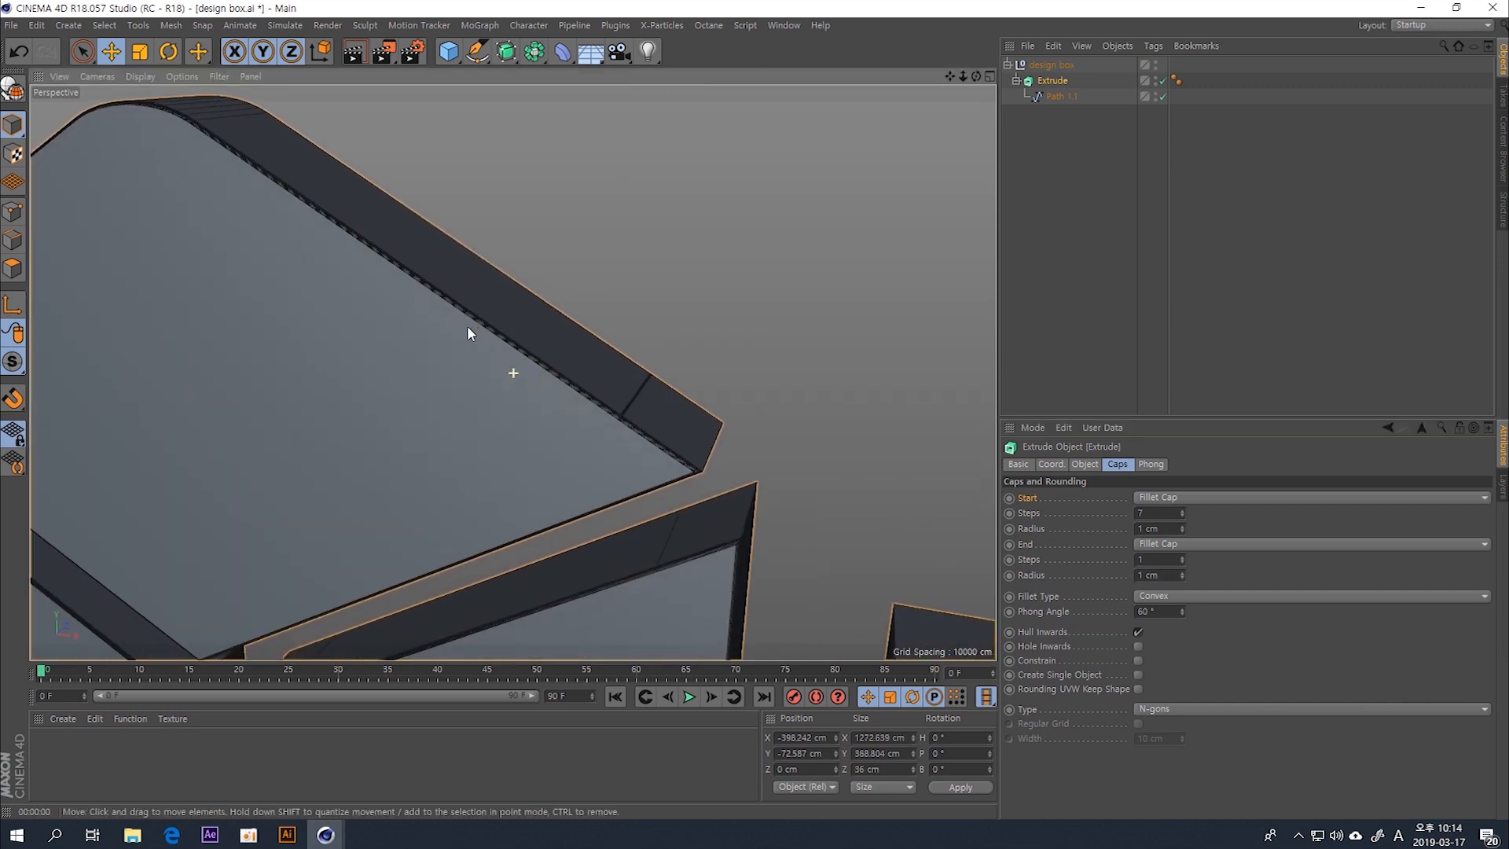
alt+drag(466, 325, 478, 284)
scroll(476, 288, up, 3)
alt+drag(492, 375, 440, 319)
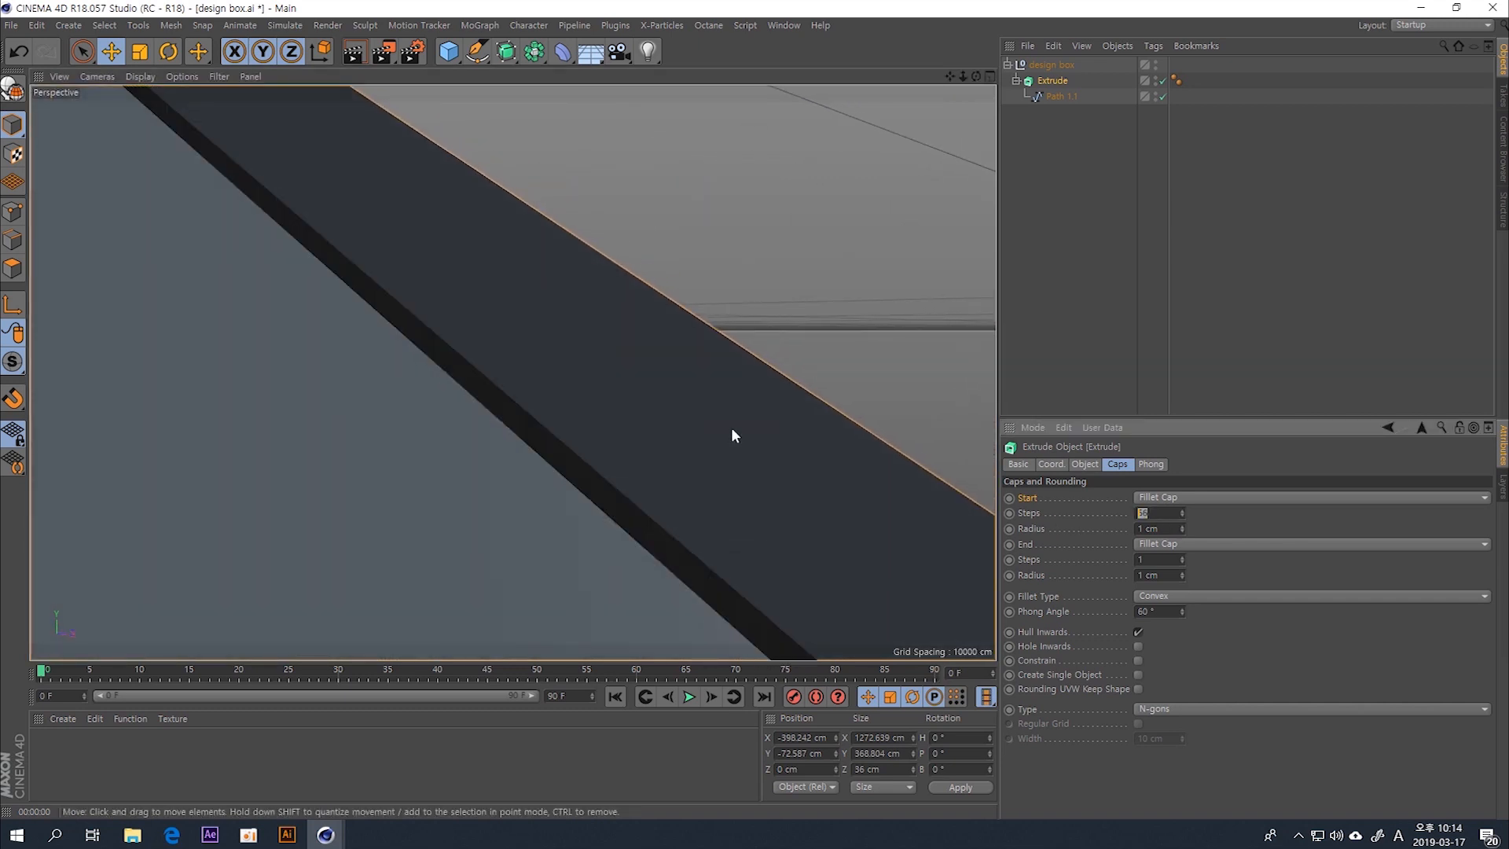
text(5)
key(Return)
key(ctrl+z)
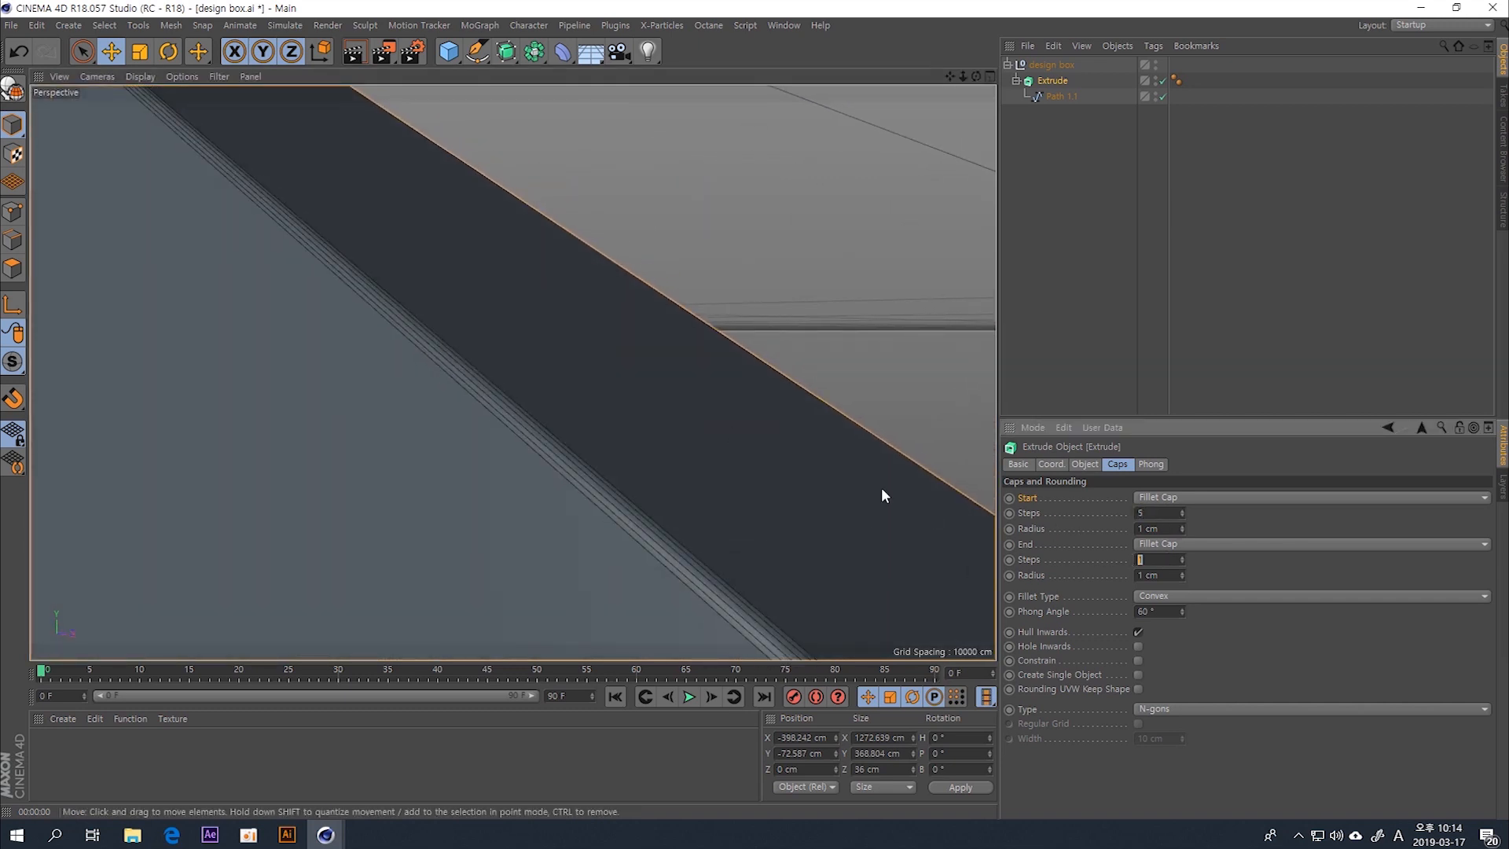
- Render the view to check the smoothness of the bevelled edge and inspect the whole logo
key(ctrl+r)
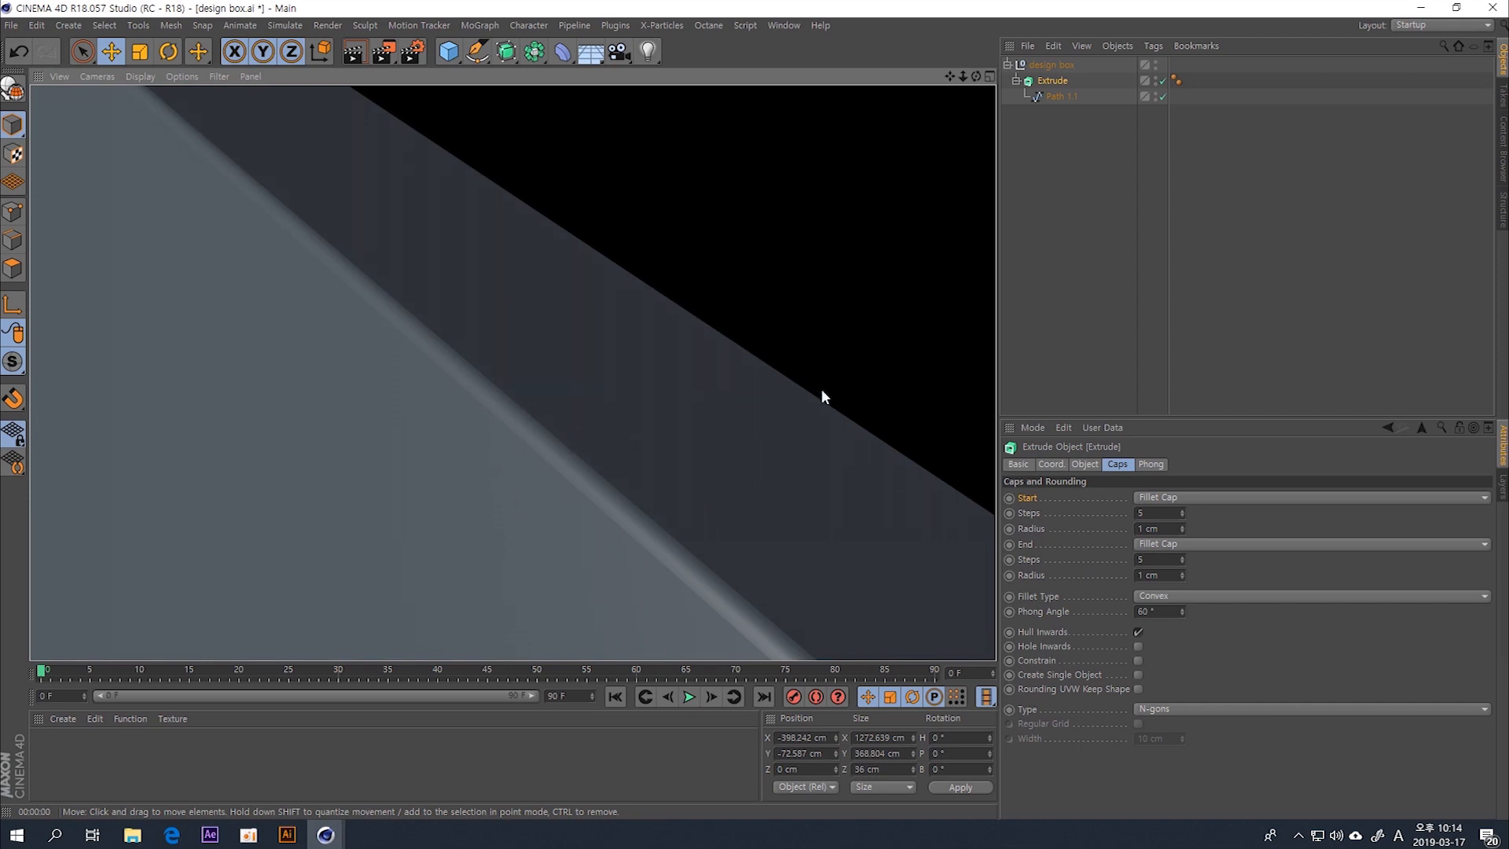
scroll(659, 497, down, 10)
alt+drag(642, 544, 562, 355)
alt+middle_drag(562, 355, 589, 355)
alt+drag(589, 356, 566, 338)
scroll(566, 338, down, 2)
alt+middle_drag(593, 359, 568, 362)
alt+drag(568, 363, 548, 343)
key(ctrl+z)
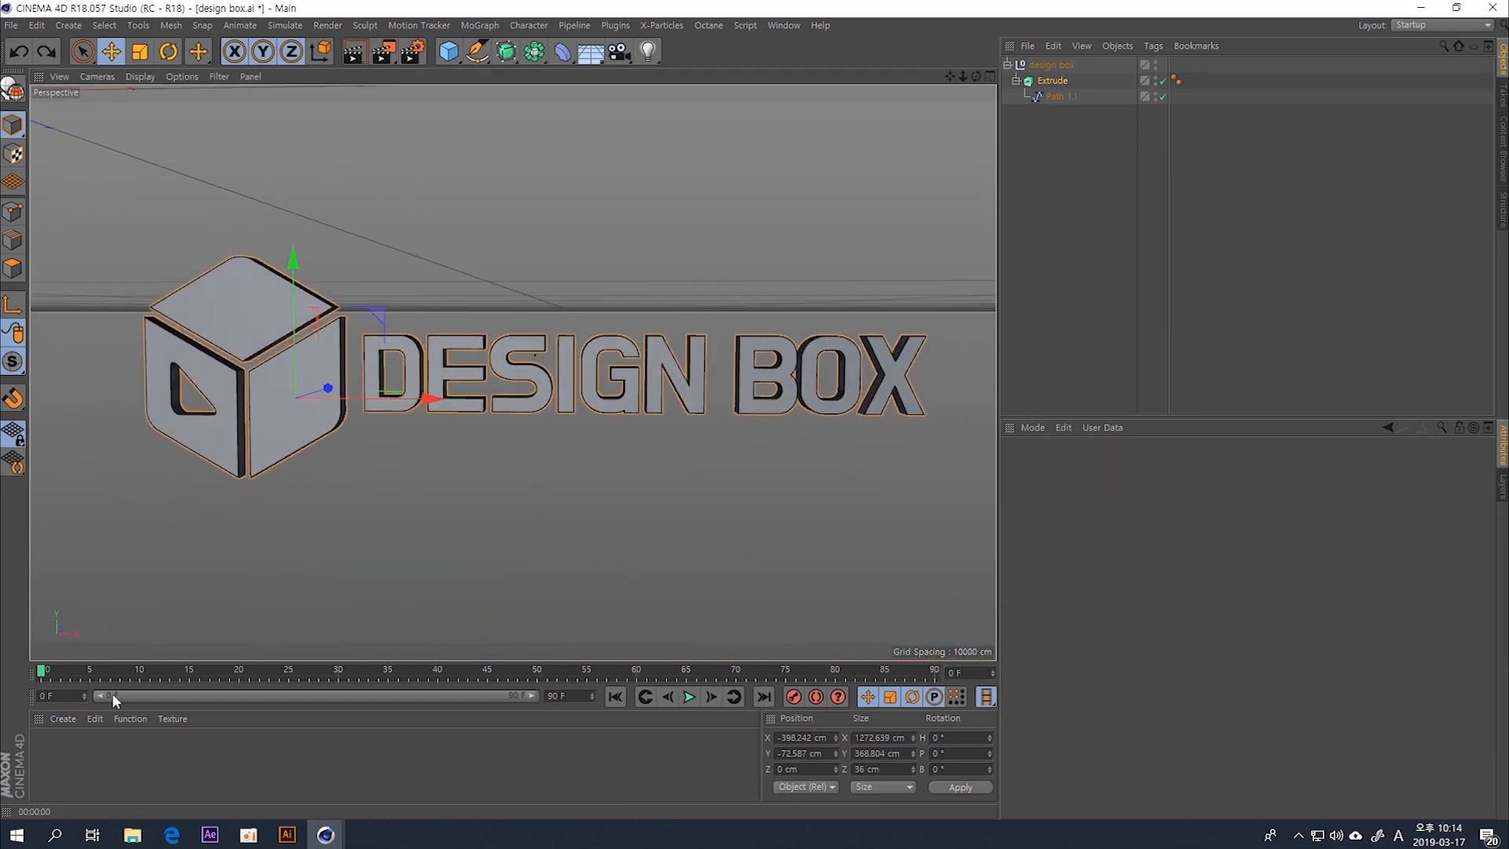
- Create a new material and set its colour to a near-black grey with a V value of 11%
double_click(63, 751)
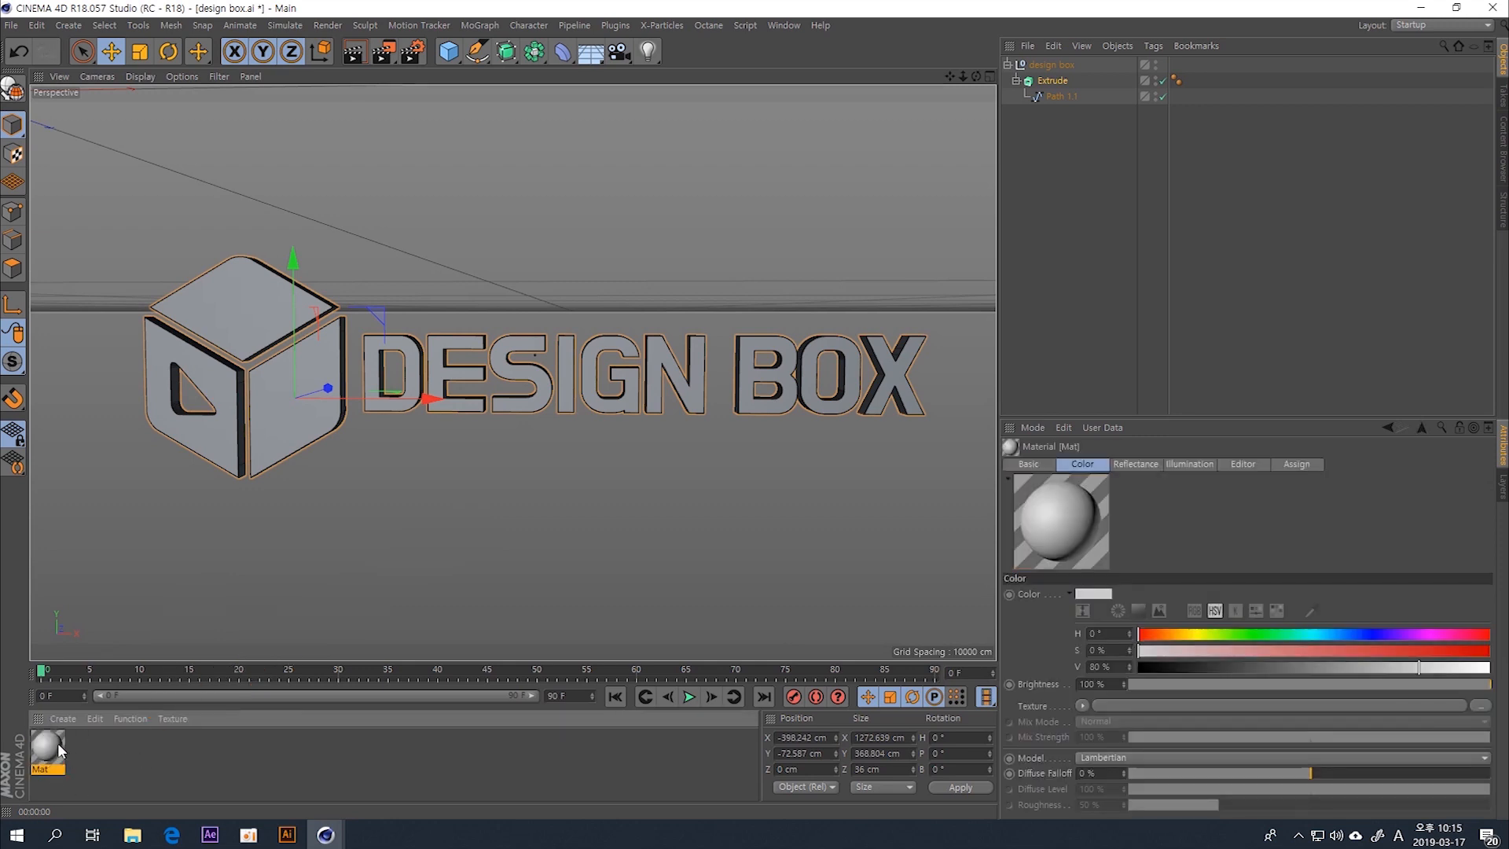
double_click(58, 743)
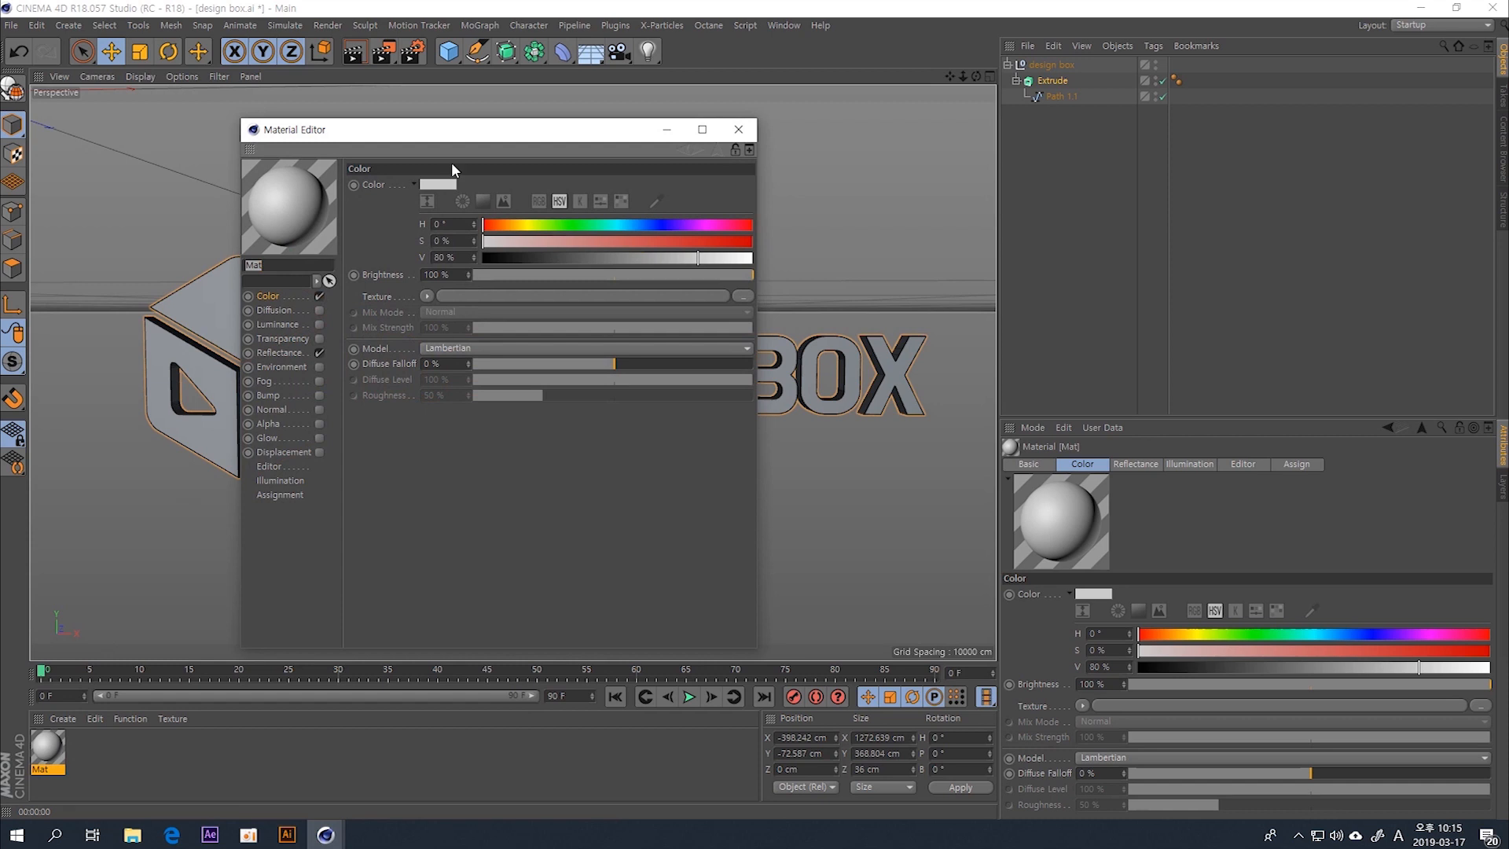
drag(478, 133, 616, 133)
click(665, 257)
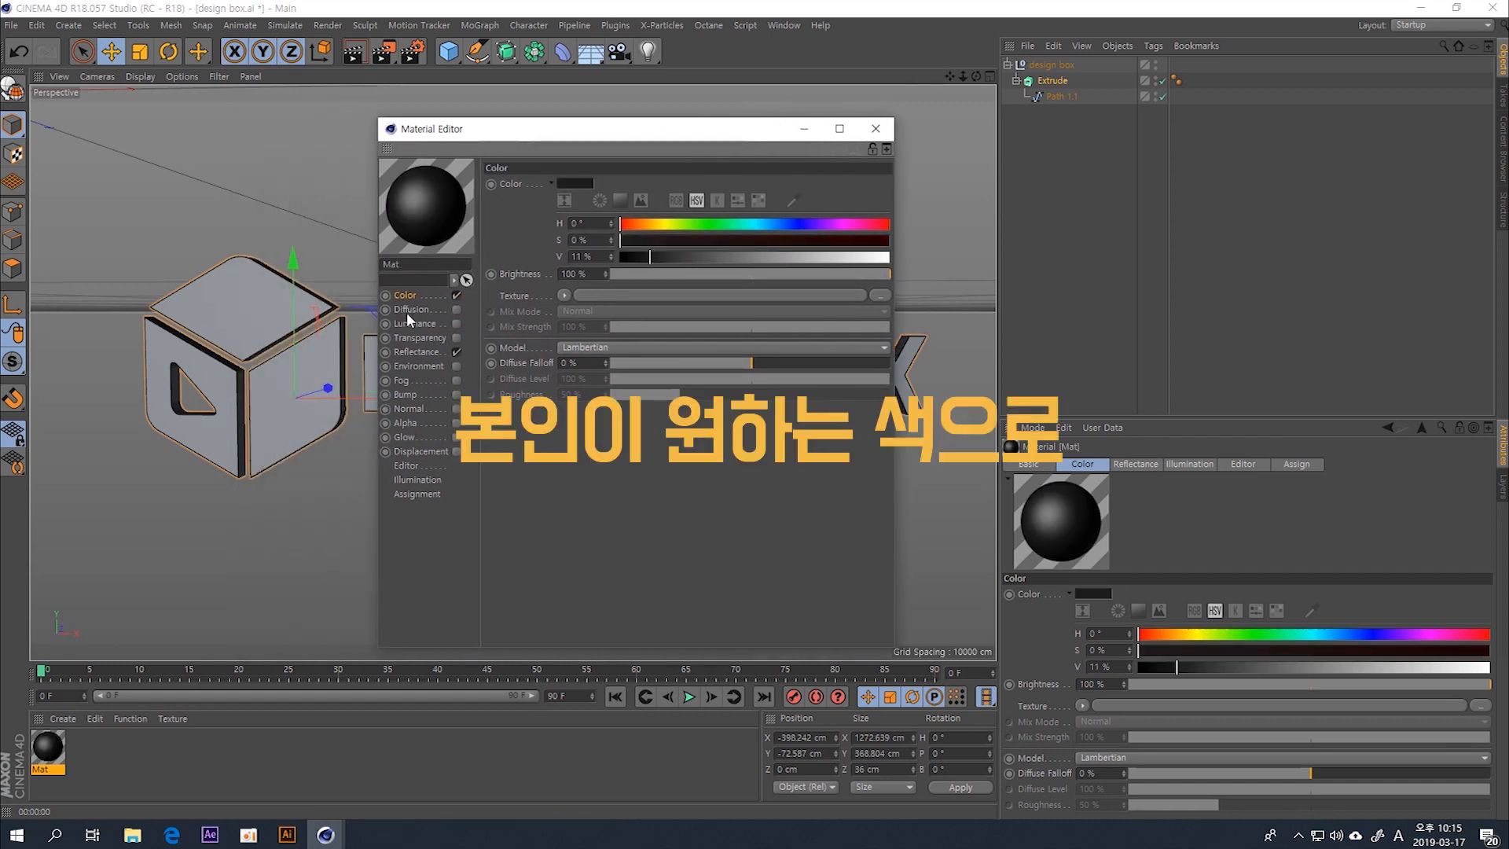
- Close the material settings and apply the near-black material to the Extrude object
click(876, 128)
drag(41, 753, 1060, 83)
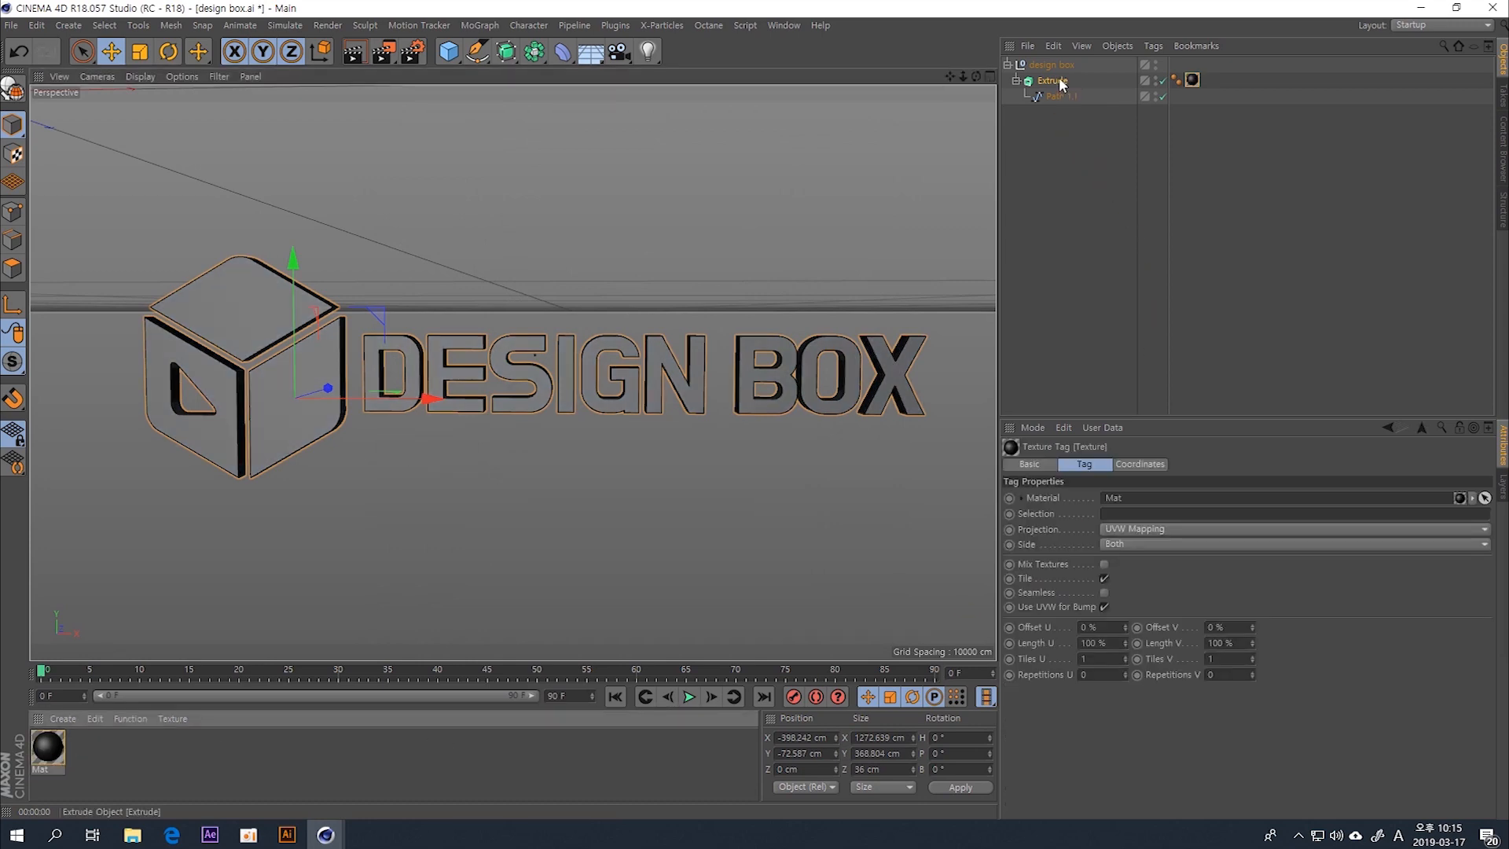
click(1053, 177)
- Add an omni light and move it above and in front of the logo, to about X 511, Y 536, Z -1186 cm
alt+drag(782, 385, 572, 330)
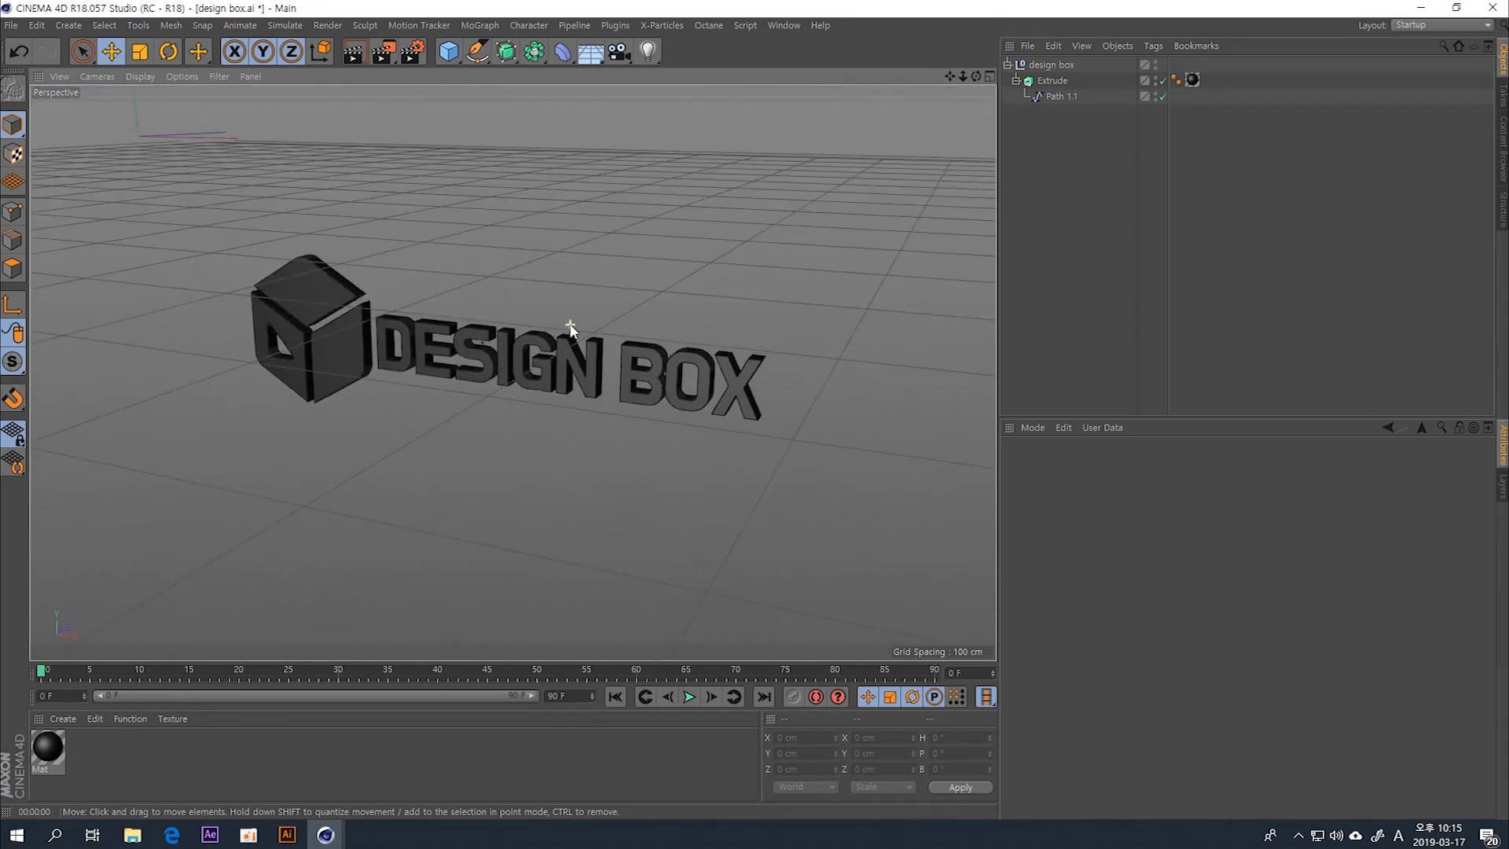
click(647, 51)
click(709, 71)
click(83, 52)
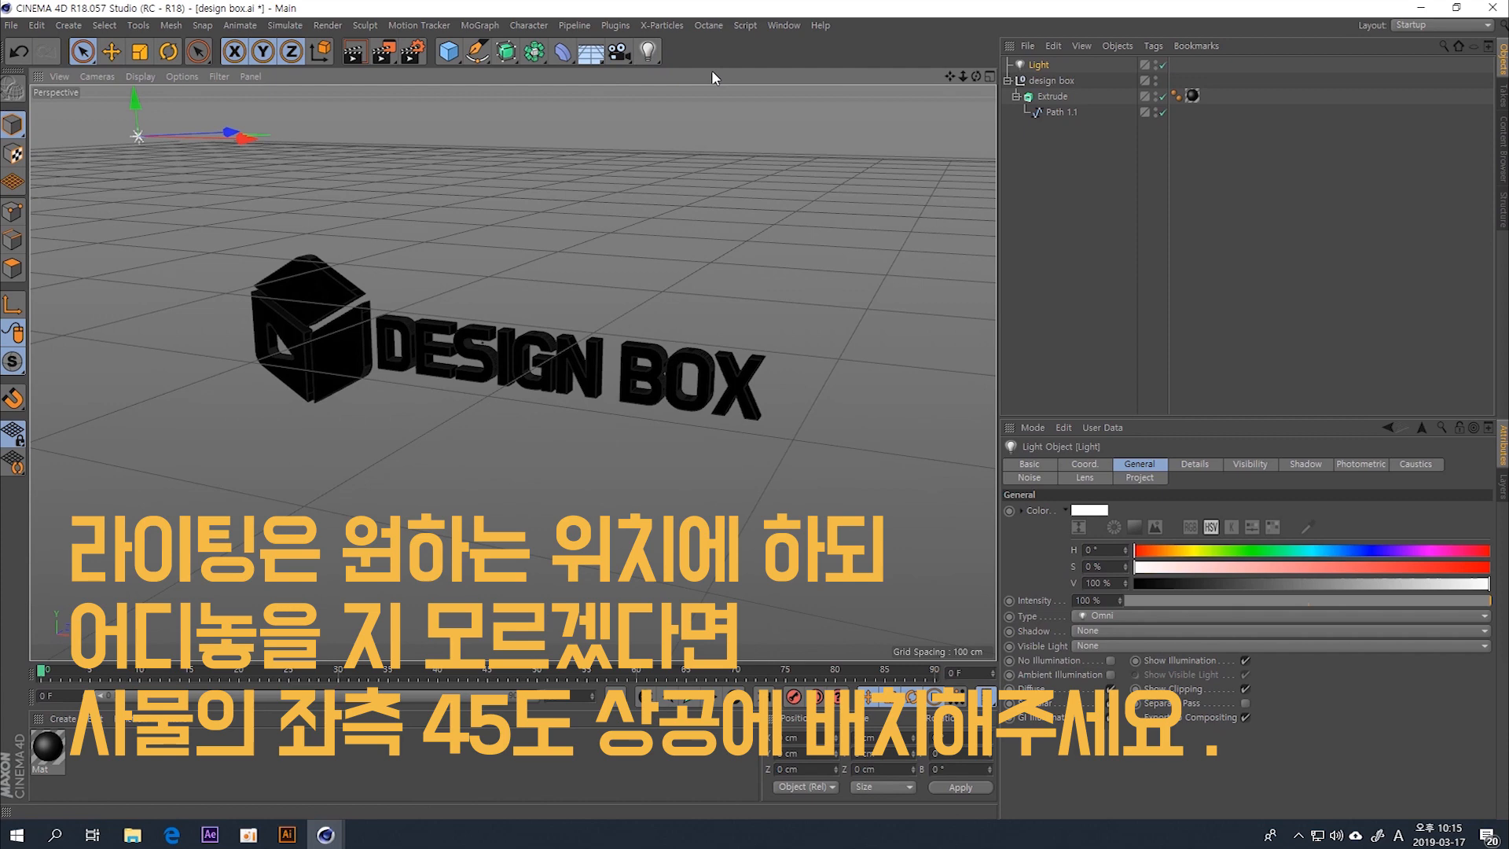
alt+drag(306, 288, 318, 354)
alt+middle_drag(318, 353, 605, 448)
mouse_move(605, 454)
alt+mouse_down()
mouse_move(489, 178)
mouse_move(374, 318)
mouse_move(584, 385)
mouse_move(602, 413)
mouse_move(580, 455)
alt+mouse_up()
scroll(584, 385, down, 5)
drag(512, 398, 641, 450)
alt+drag(594, 403, 539, 408)
drag(559, 347, 466, 401)
drag(357, 348, 340, 201)
- Render the view from the front and from an angle to check how the light falls on the logo
alt+drag(481, 431, 637, 287)
scroll(513, 382, up, 6)
alt+drag(517, 384, 579, 361)
key(ctrl+r)
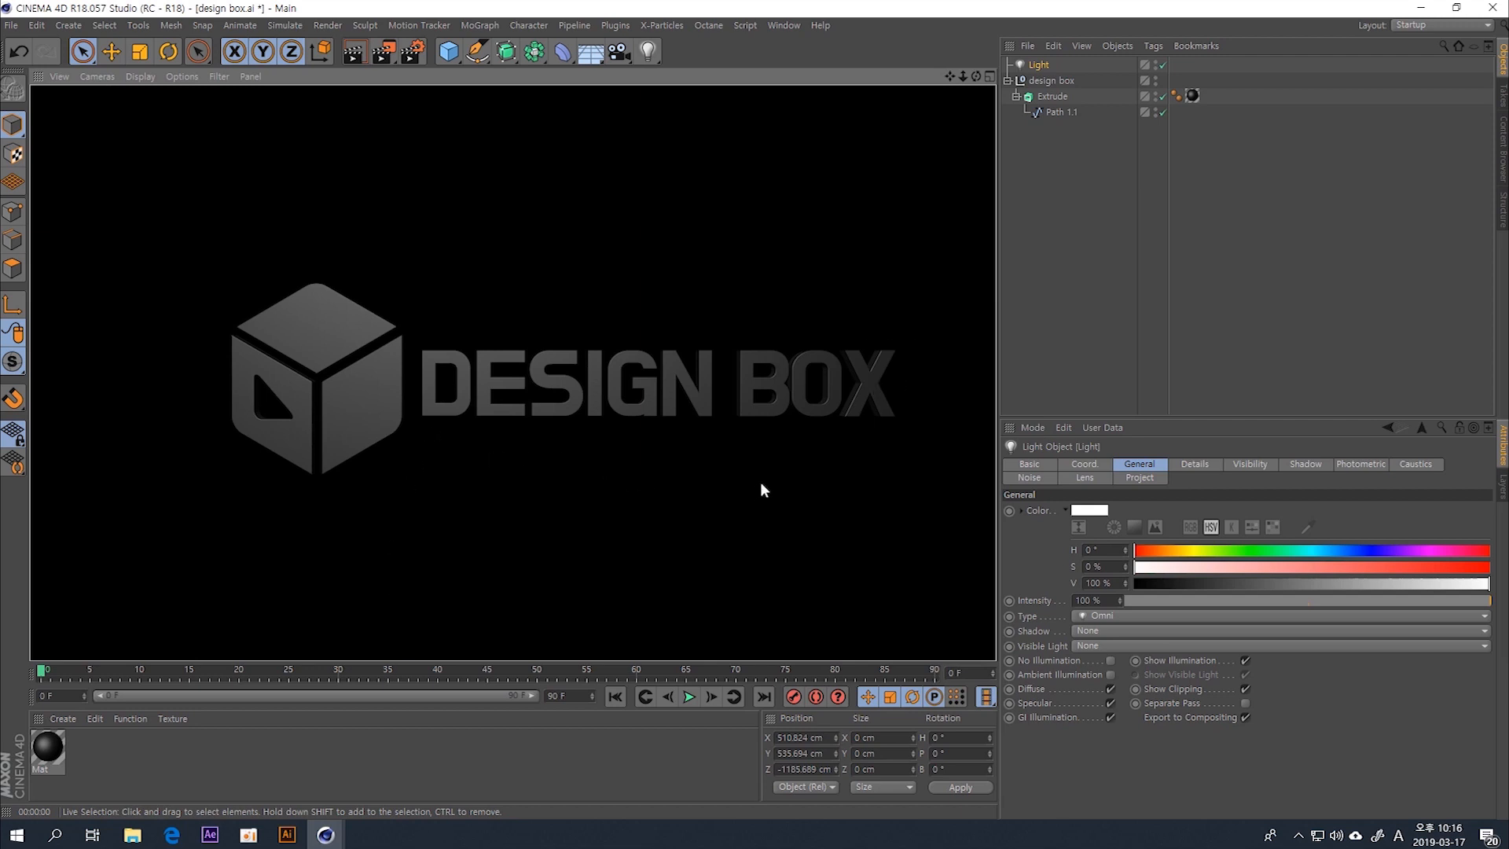
alt+drag(709, 381, 531, 355)
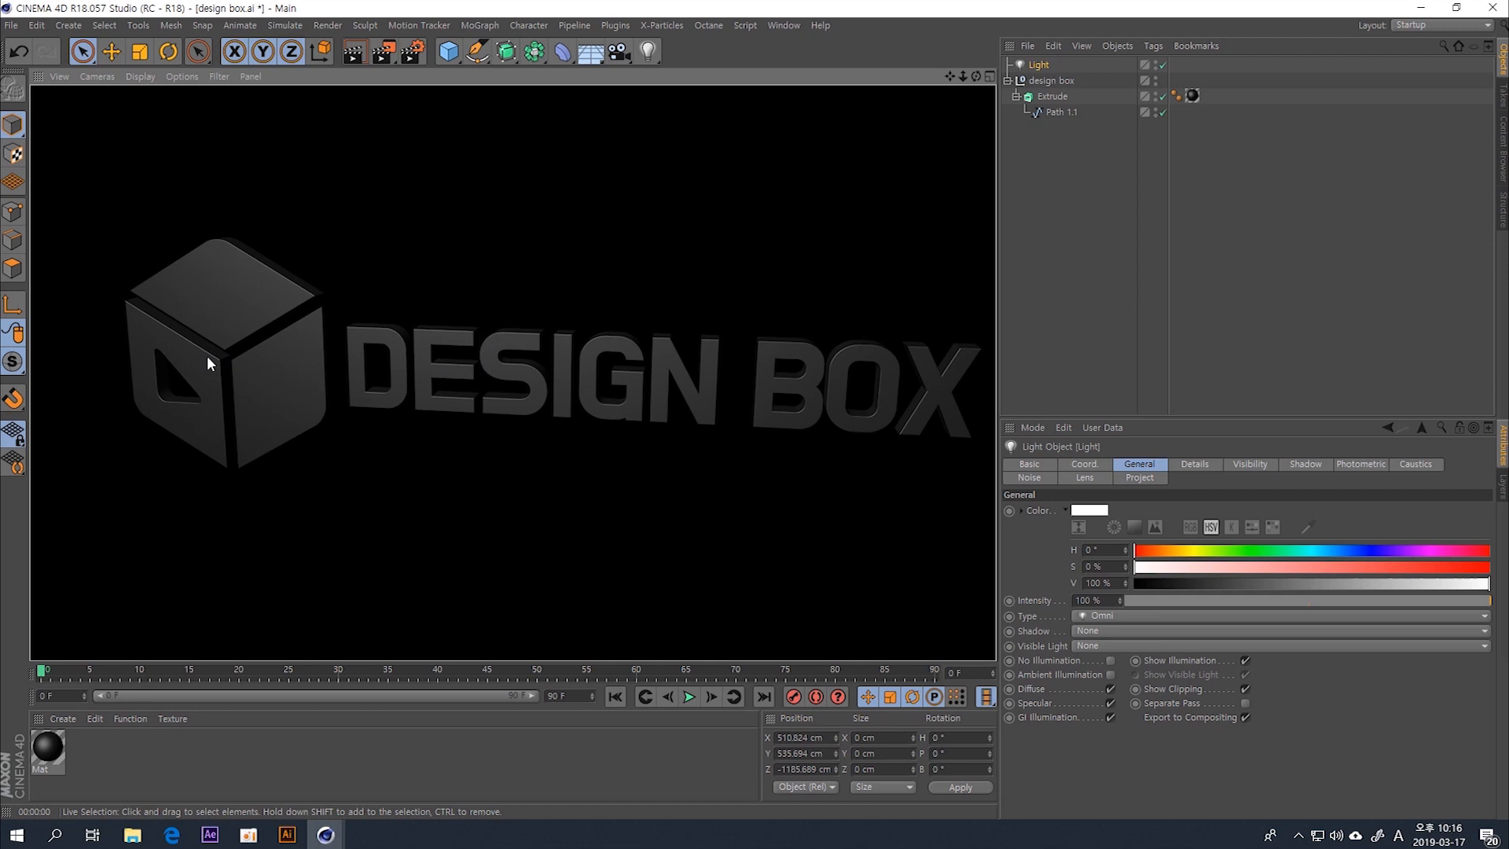
click(376, 311)
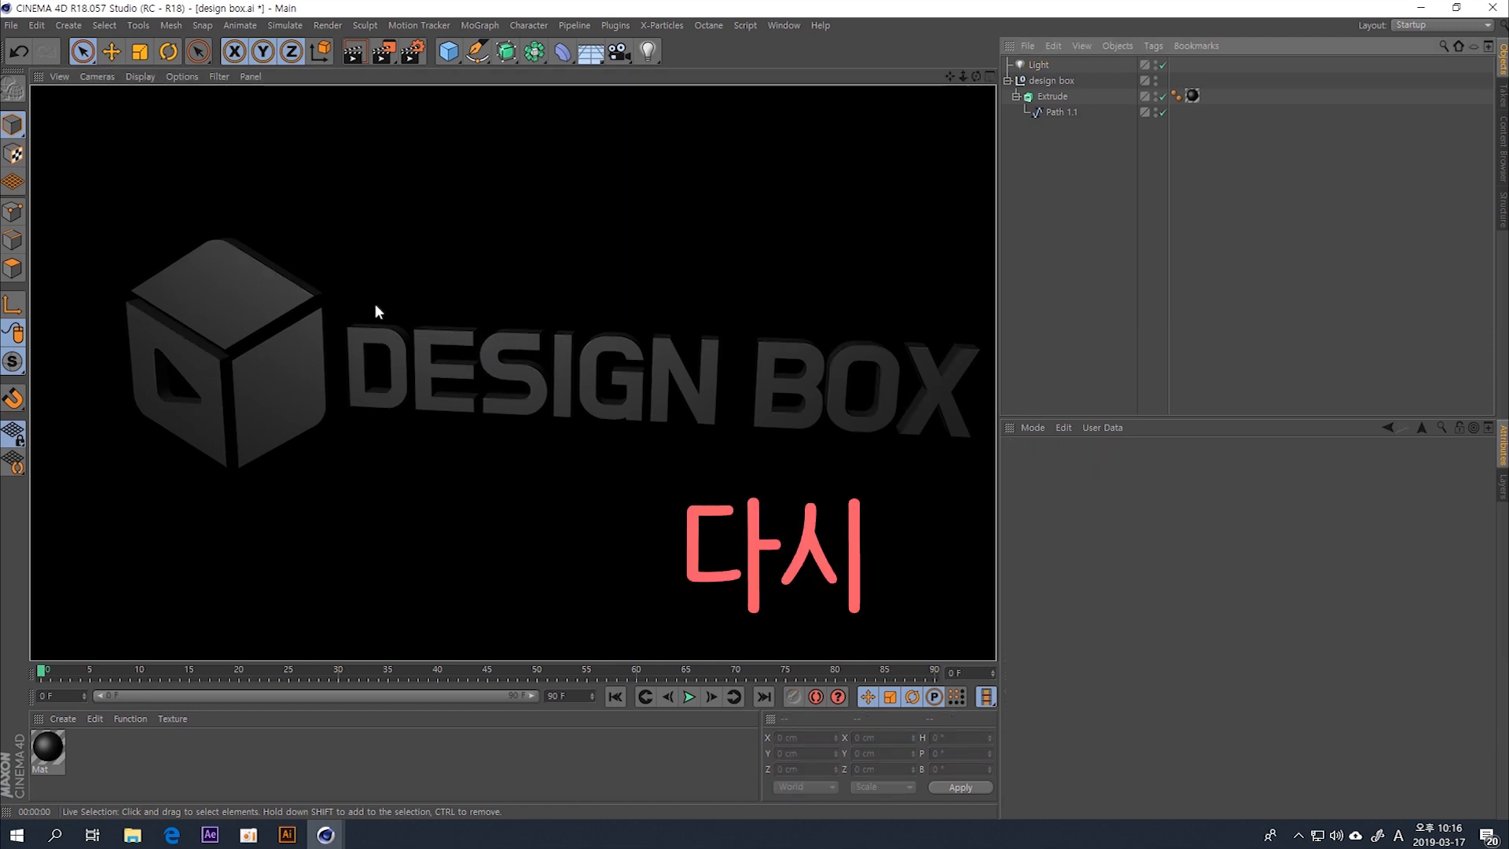
click(206, 360)
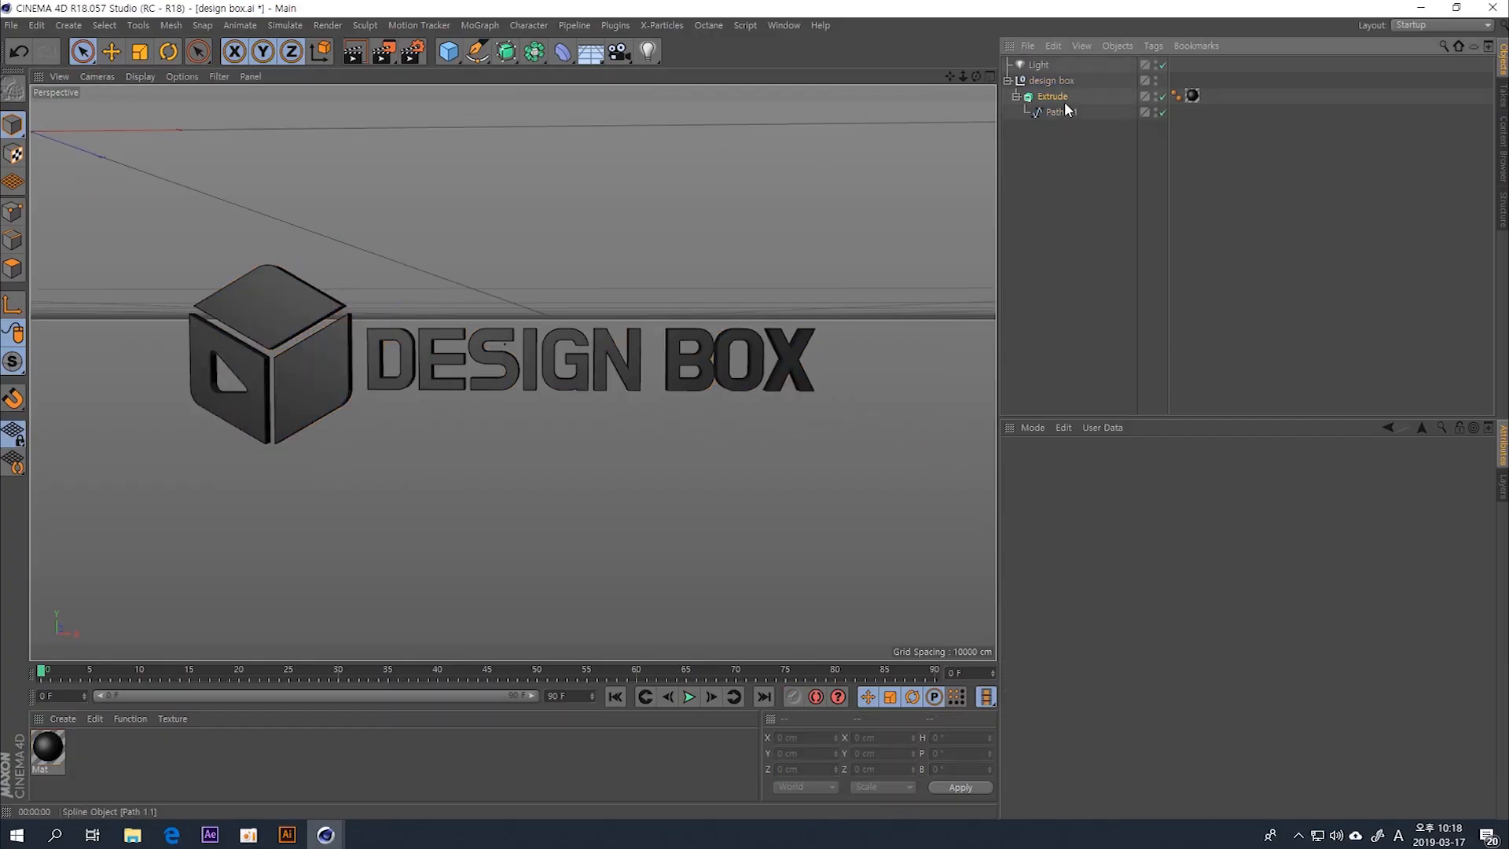
- Try a different extrusion depth along Z on the Extrude object and undo the change
click(1061, 112)
alt+drag(597, 393, 635, 345)
alt+drag(637, 344, 615, 418)
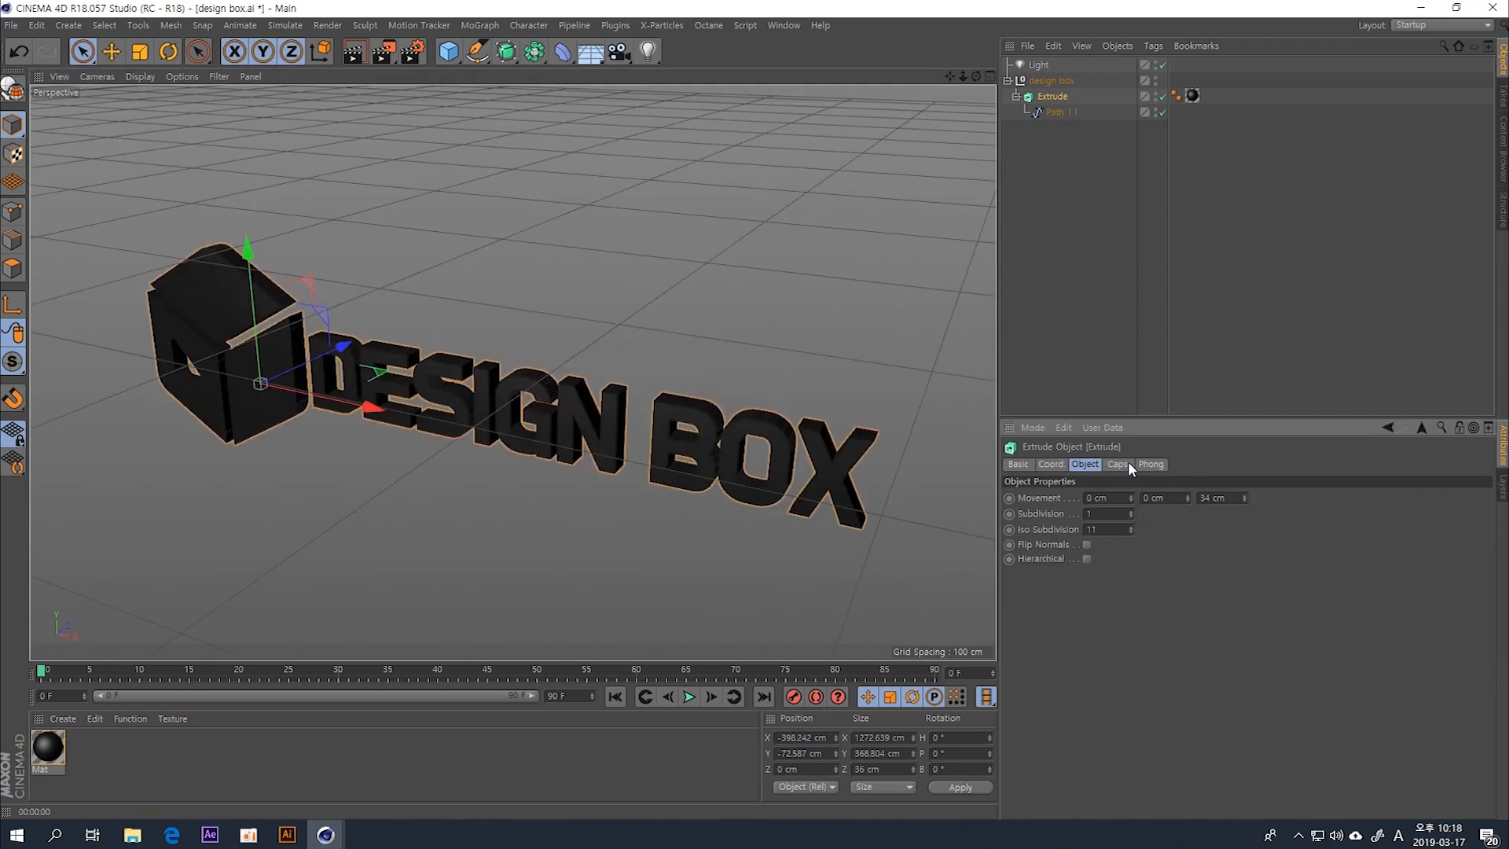
alt+drag(629, 353, 633, 425)
drag(1244, 498, 1244, 357)
alt+drag(710, 640, 613, 476)
key(ctrl+z)
scroll(757, 448, up, 5)
scroll(639, 422, down, 6)
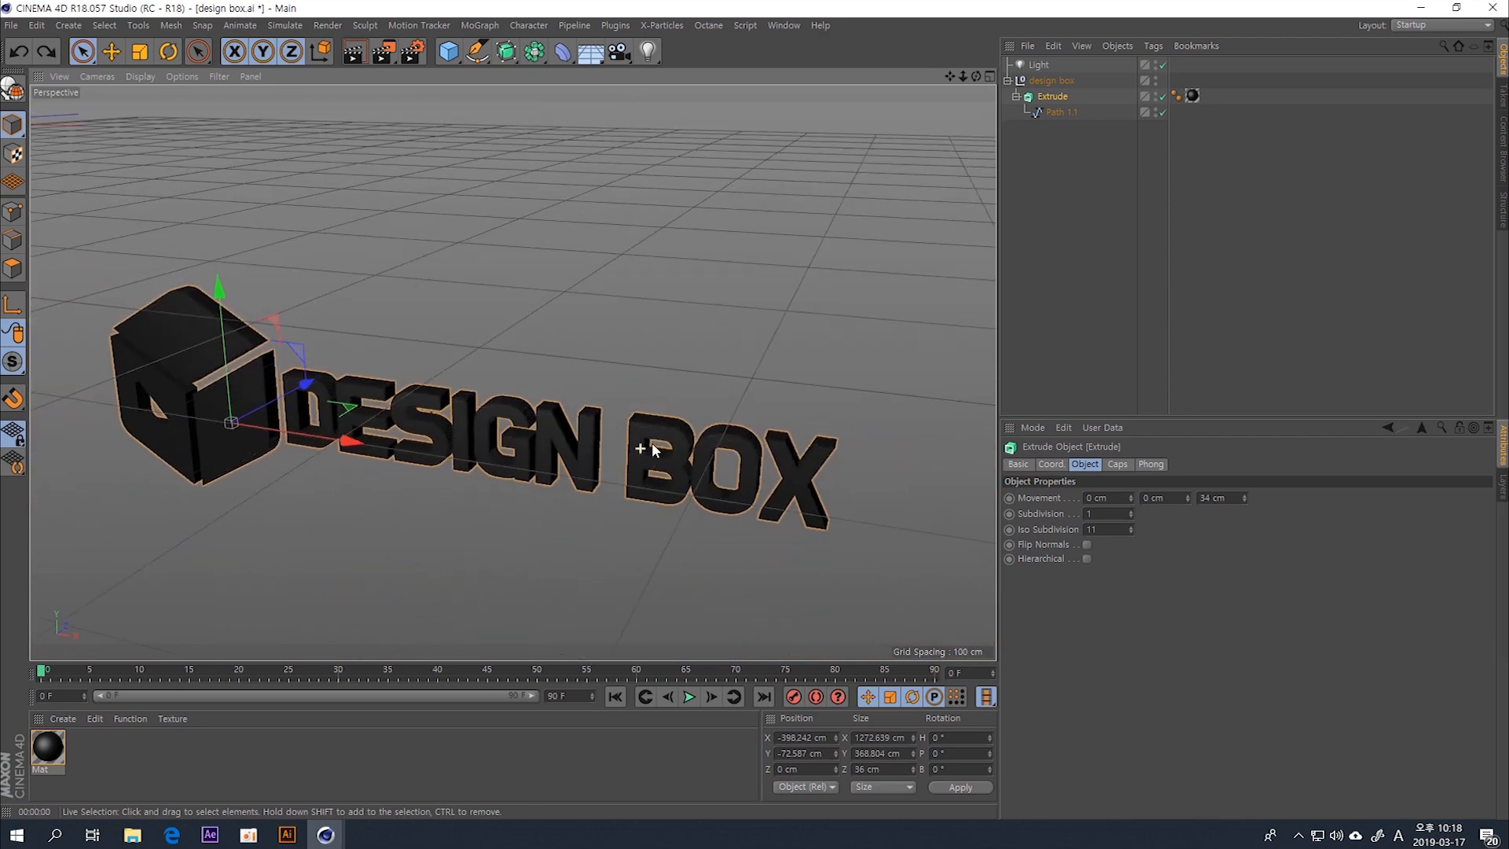
- Convert the Extrude object to an editable polygon object and unfold all levels of its hierarchy
alt+drag(652, 444, 637, 378)
scroll(633, 381, down, 3)
alt+middle_drag(630, 384, 583, 405)
alt+drag(582, 404, 652, 395)
alt+middle_drag(828, 339, 876, 298)
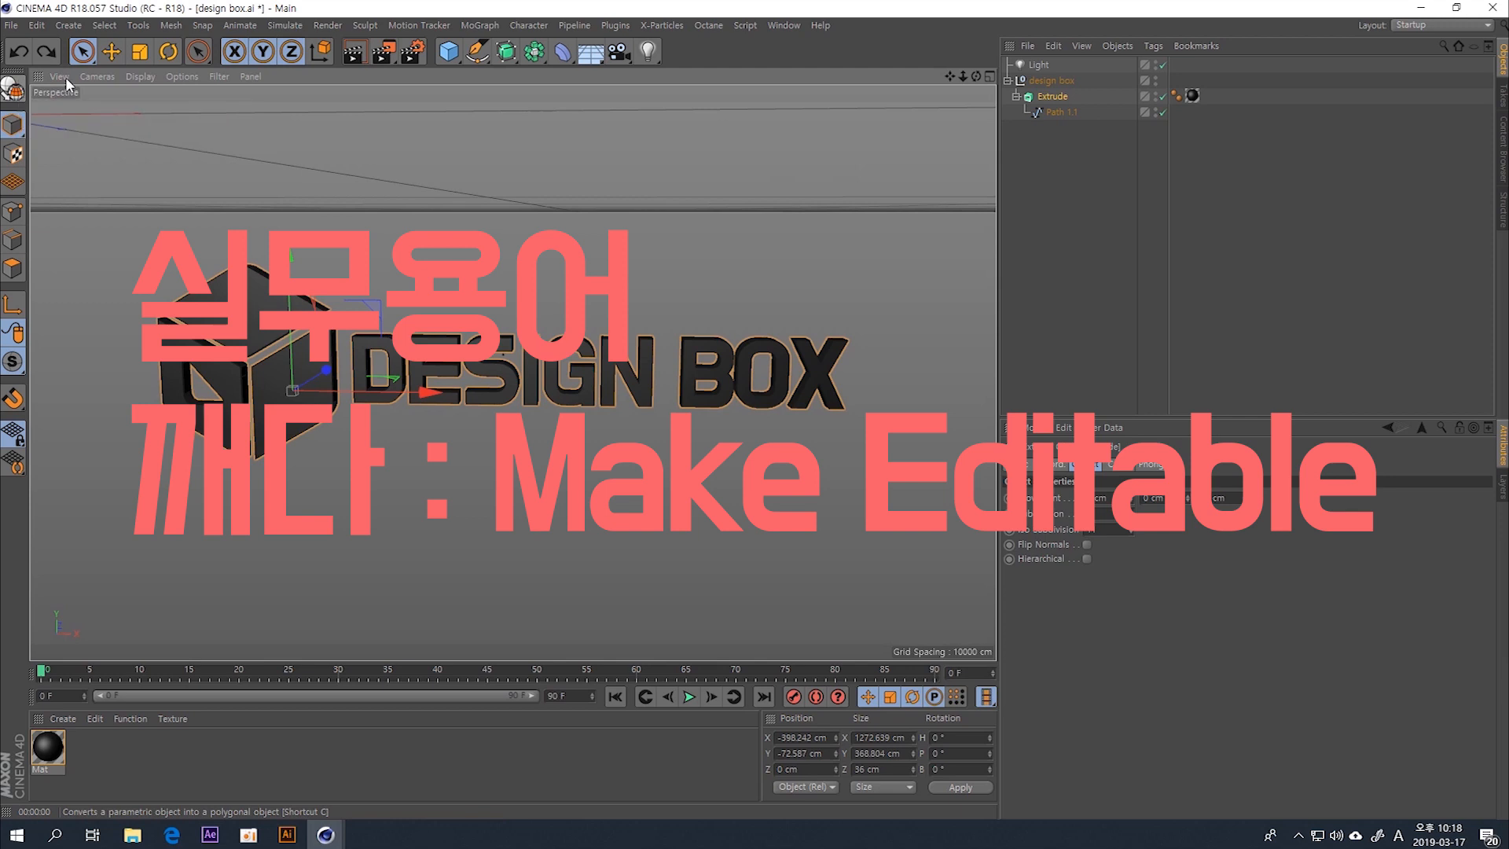
click(14, 90)
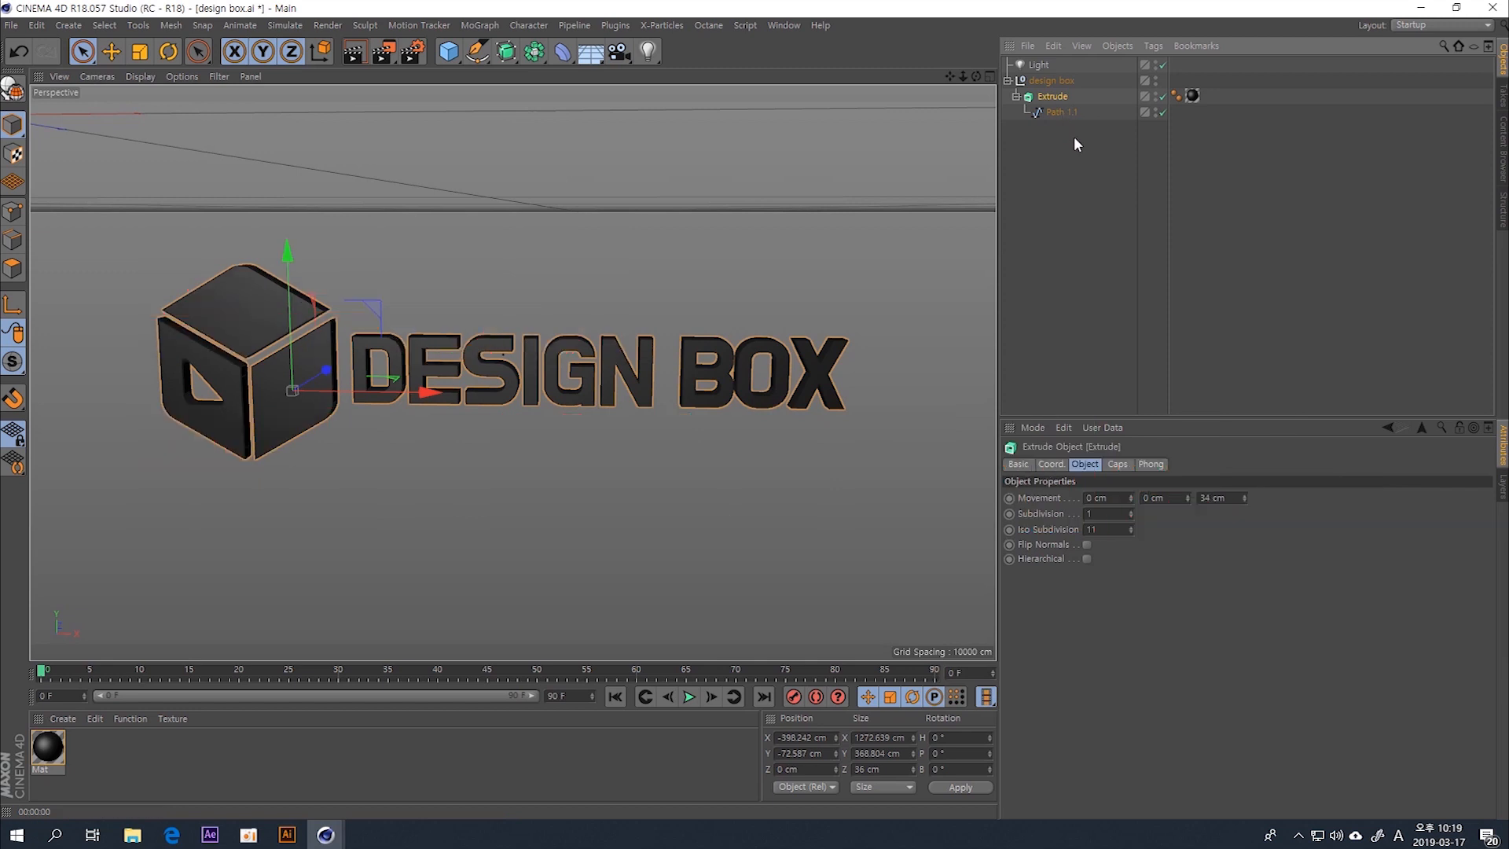
key(c)
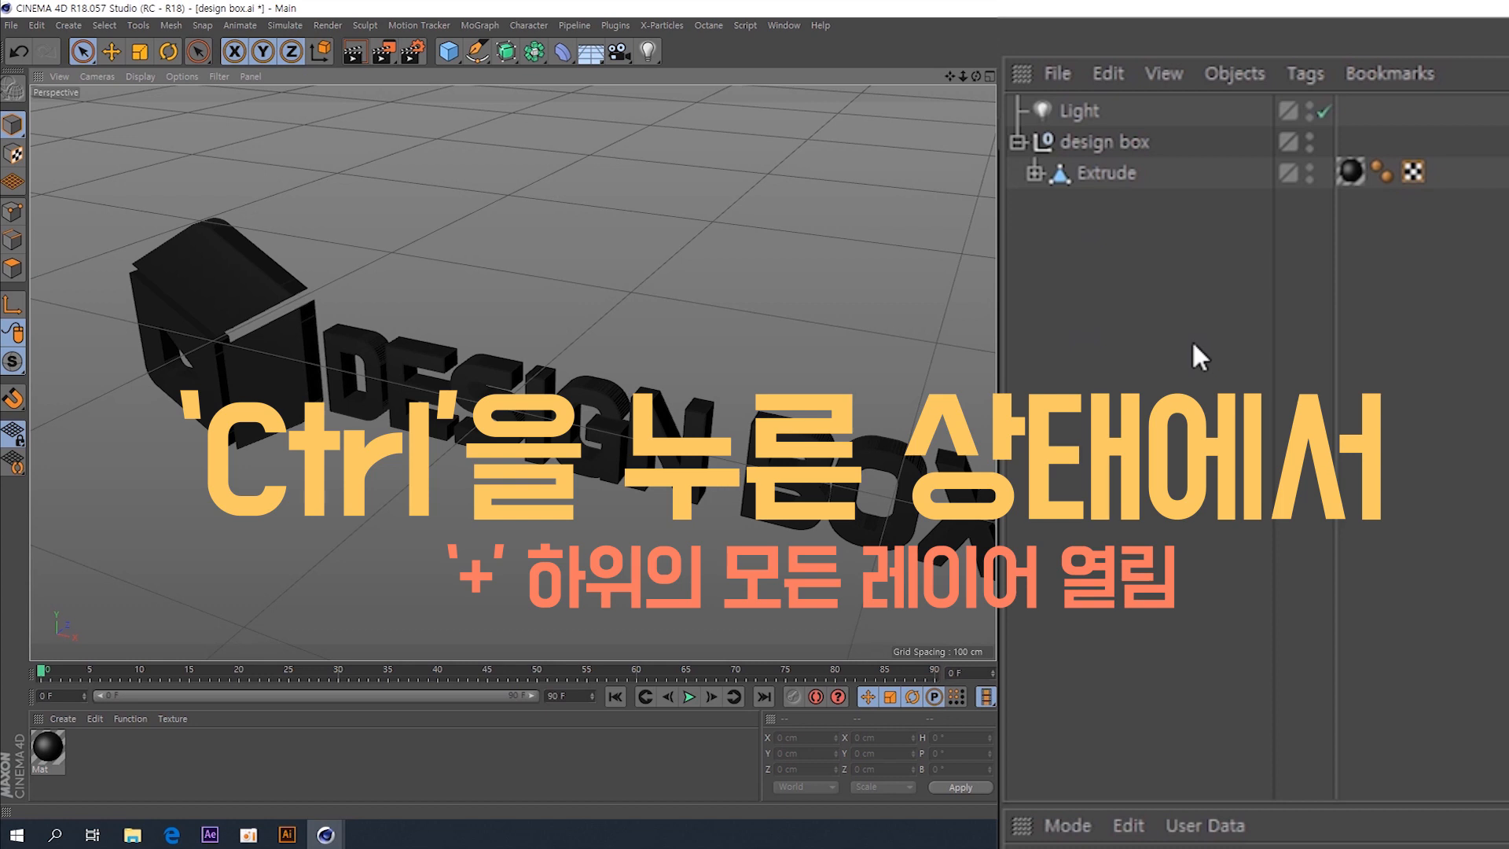
ctrl+click(1036, 173)
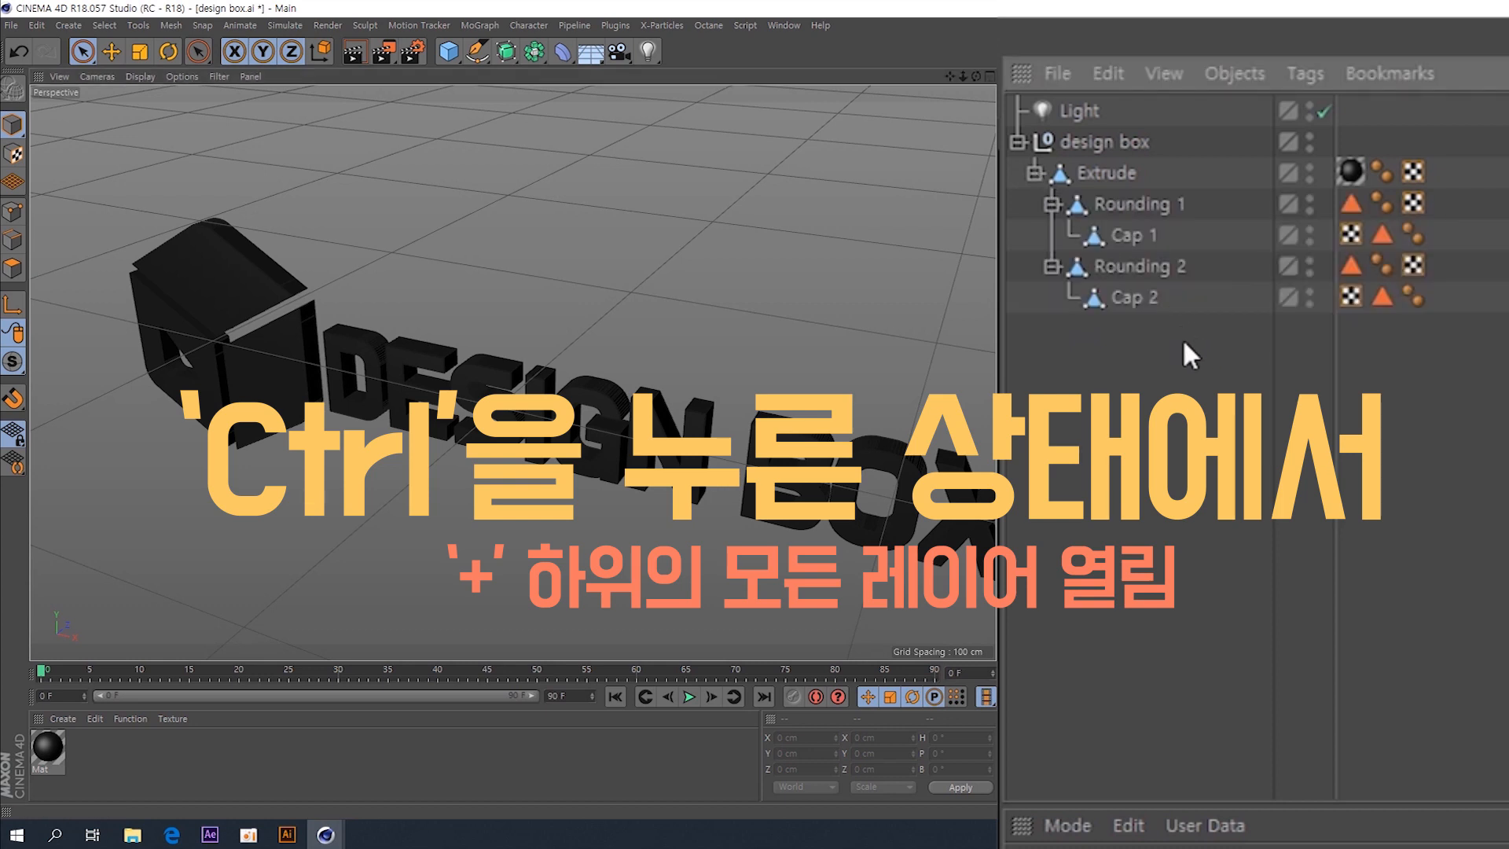
- Select Extrude and its Rounding and Cap children in turn to examine which part of the logo each one covers
click(1119, 170)
click(1177, 206)
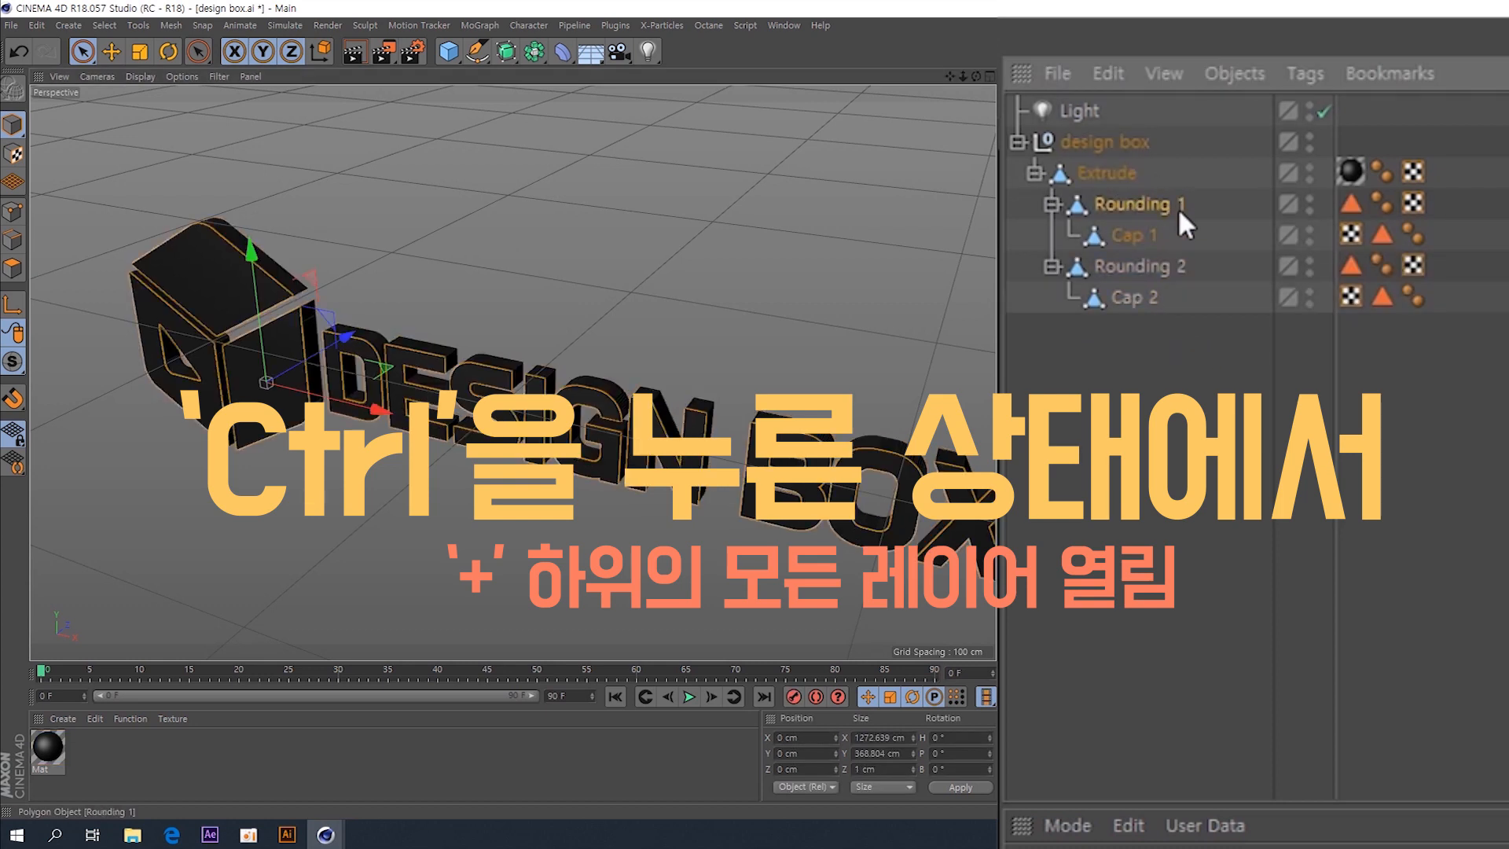
click(1151, 244)
click(1144, 270)
click(1144, 305)
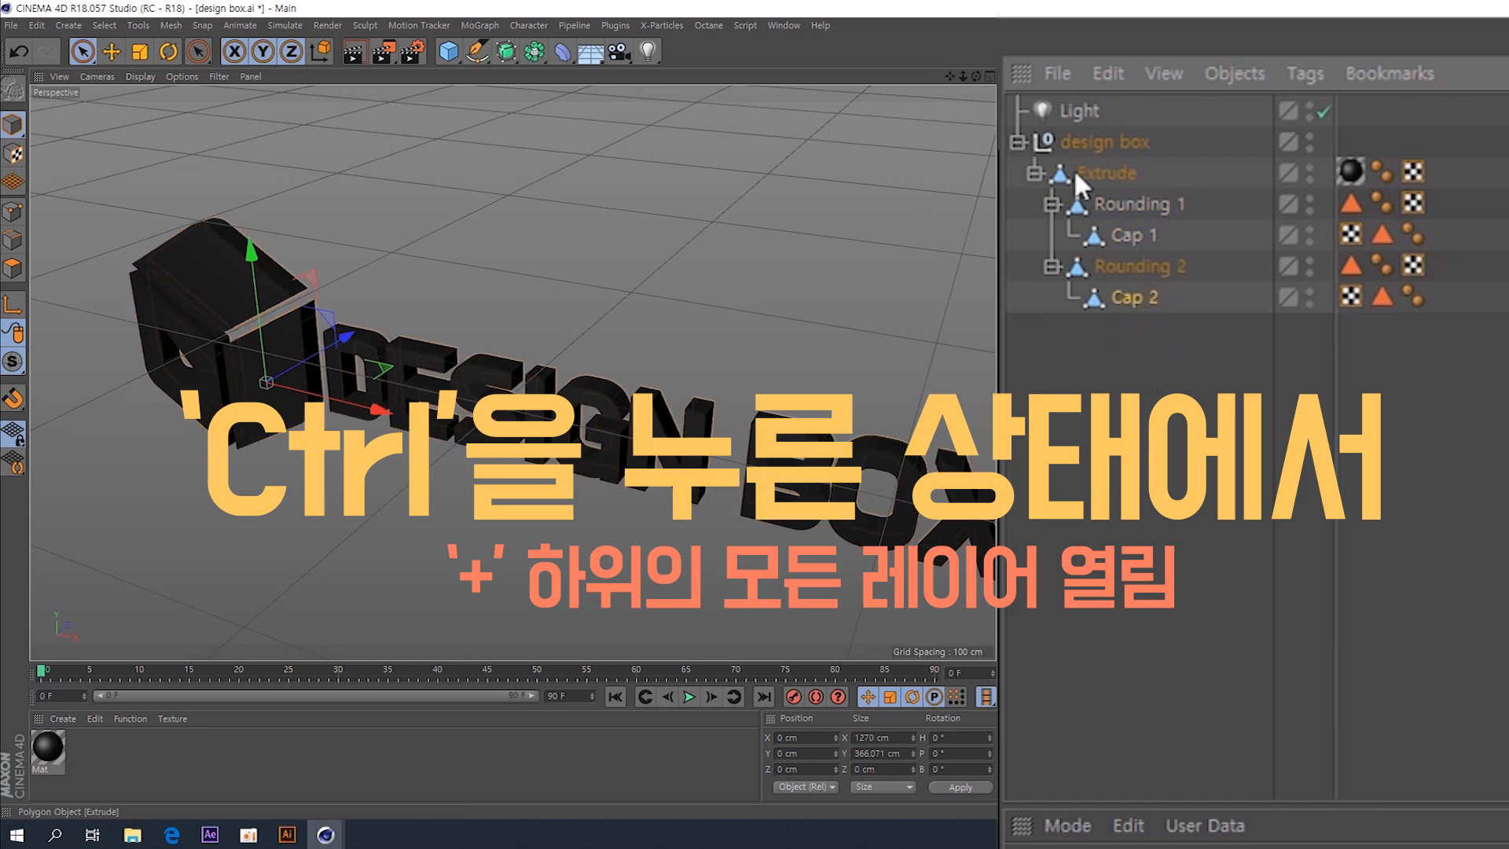
click(1093, 173)
click(1110, 205)
click(1125, 235)
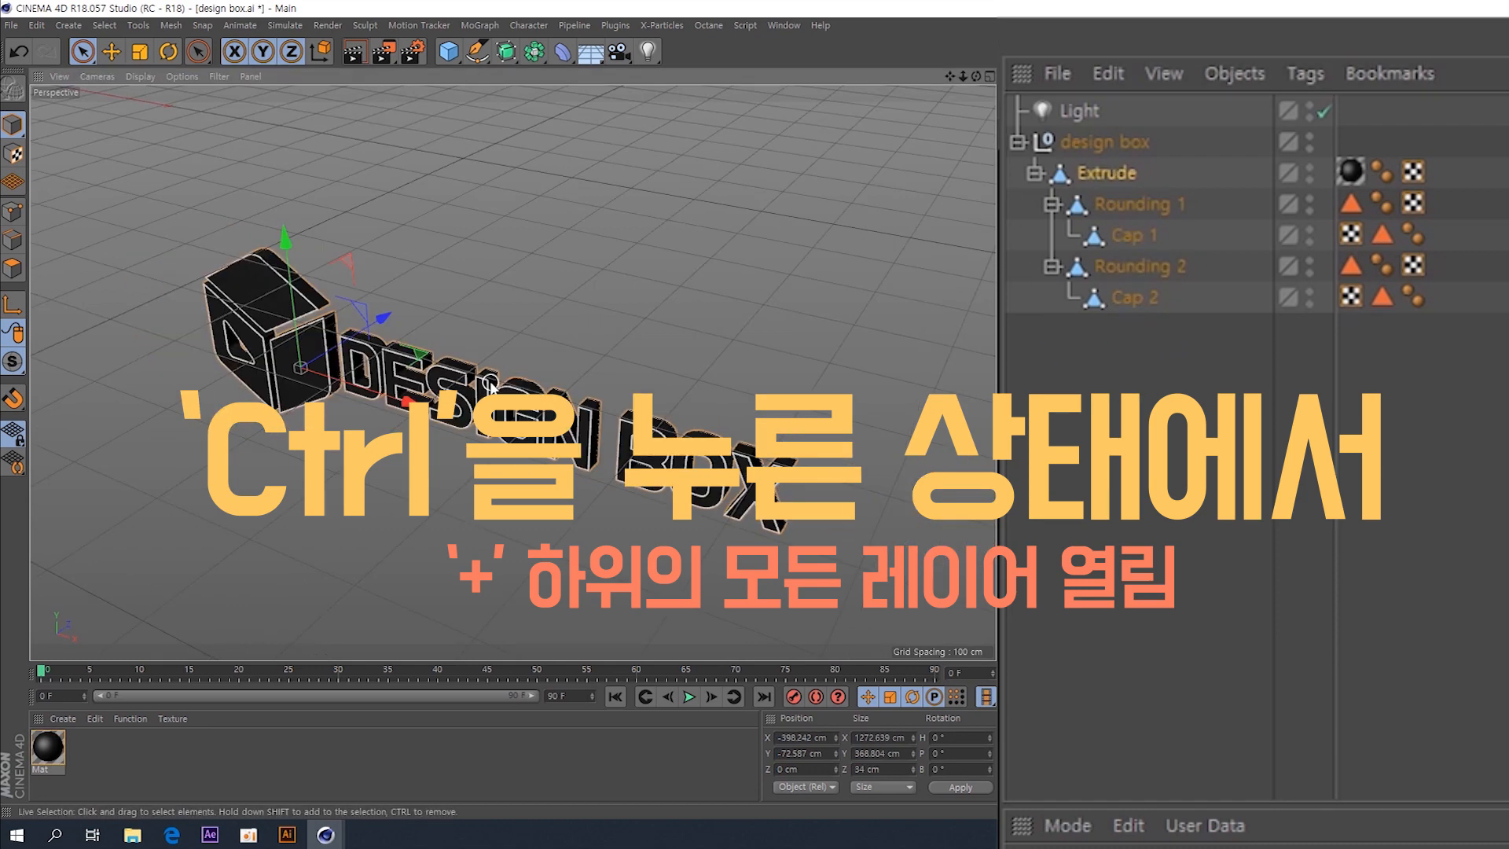
alt+drag(489, 382, 490, 382)
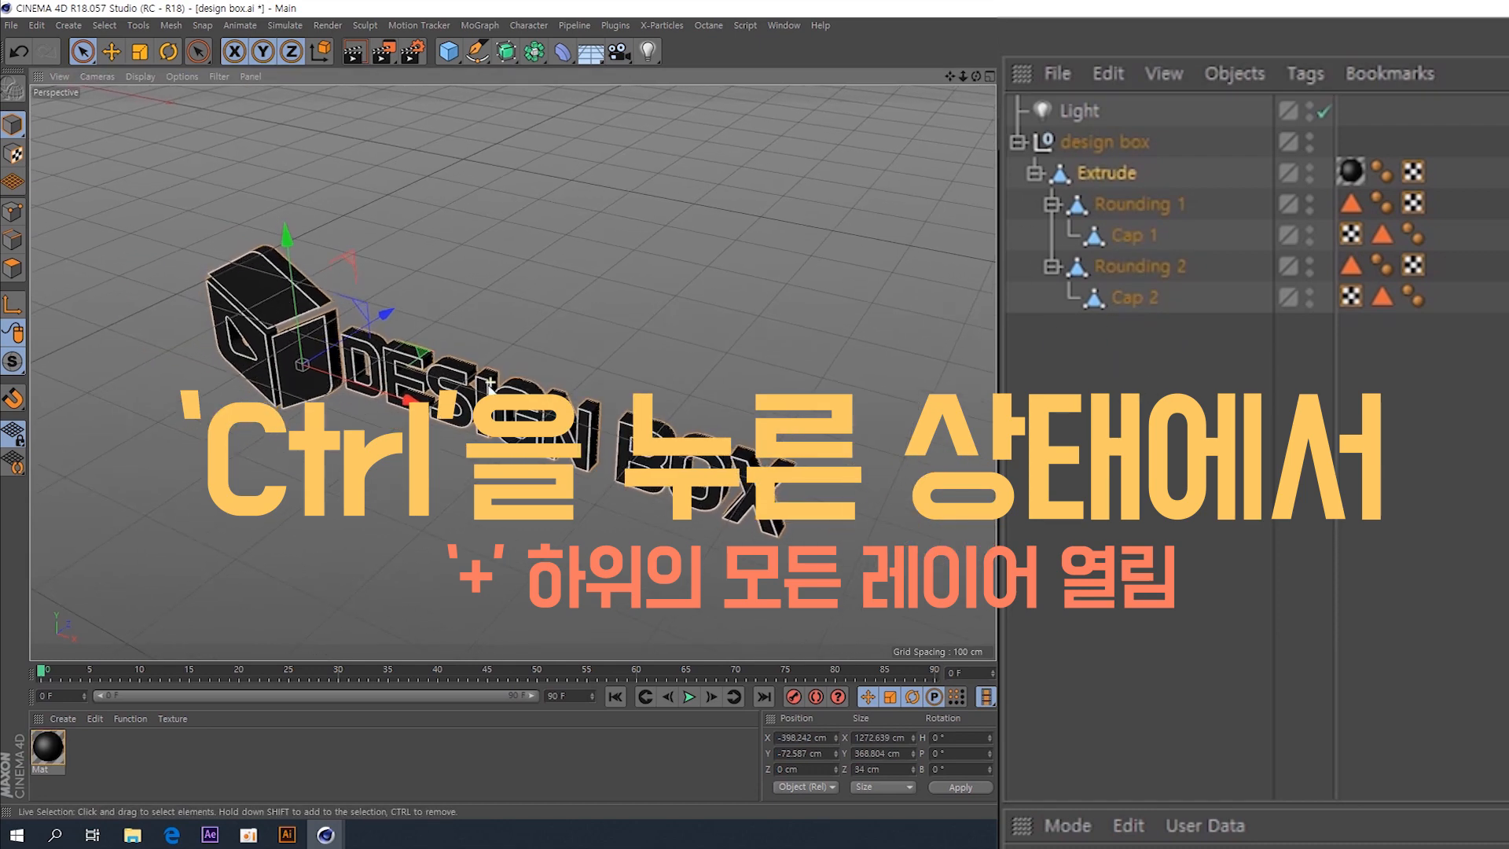
- Try moving the Rounding and Cap parts away from the logo body, render the separated pieces, and undo the moves
click(1367, 386)
click(1108, 174)
click(1144, 378)
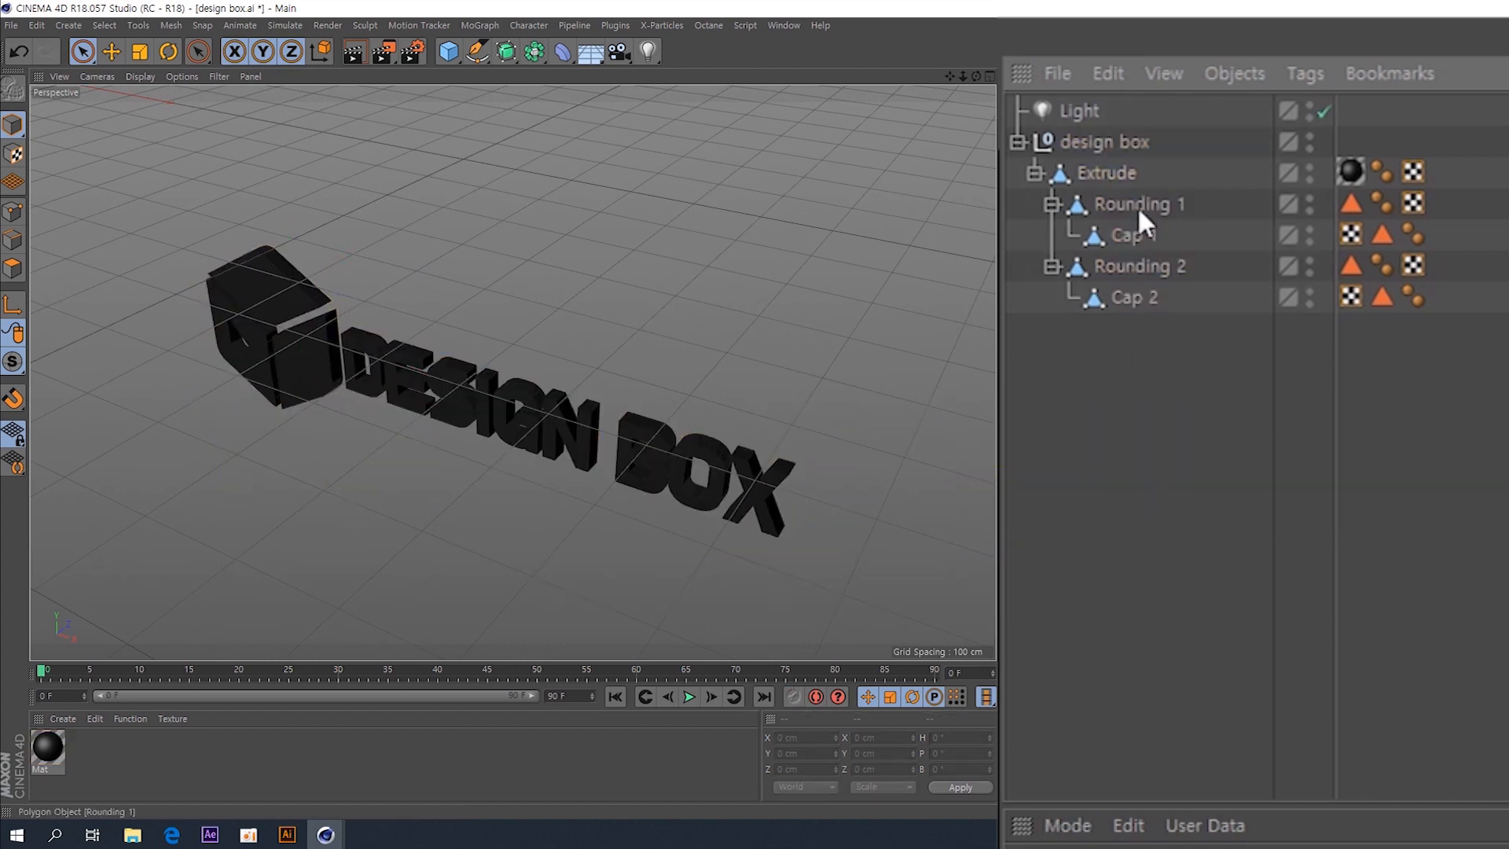
click(1134, 208)
click(1140, 373)
drag(380, 316, 313, 358)
click(1128, 238)
click(1135, 269)
drag(386, 313, 691, 370)
click(1133, 297)
key(ctrl+r)
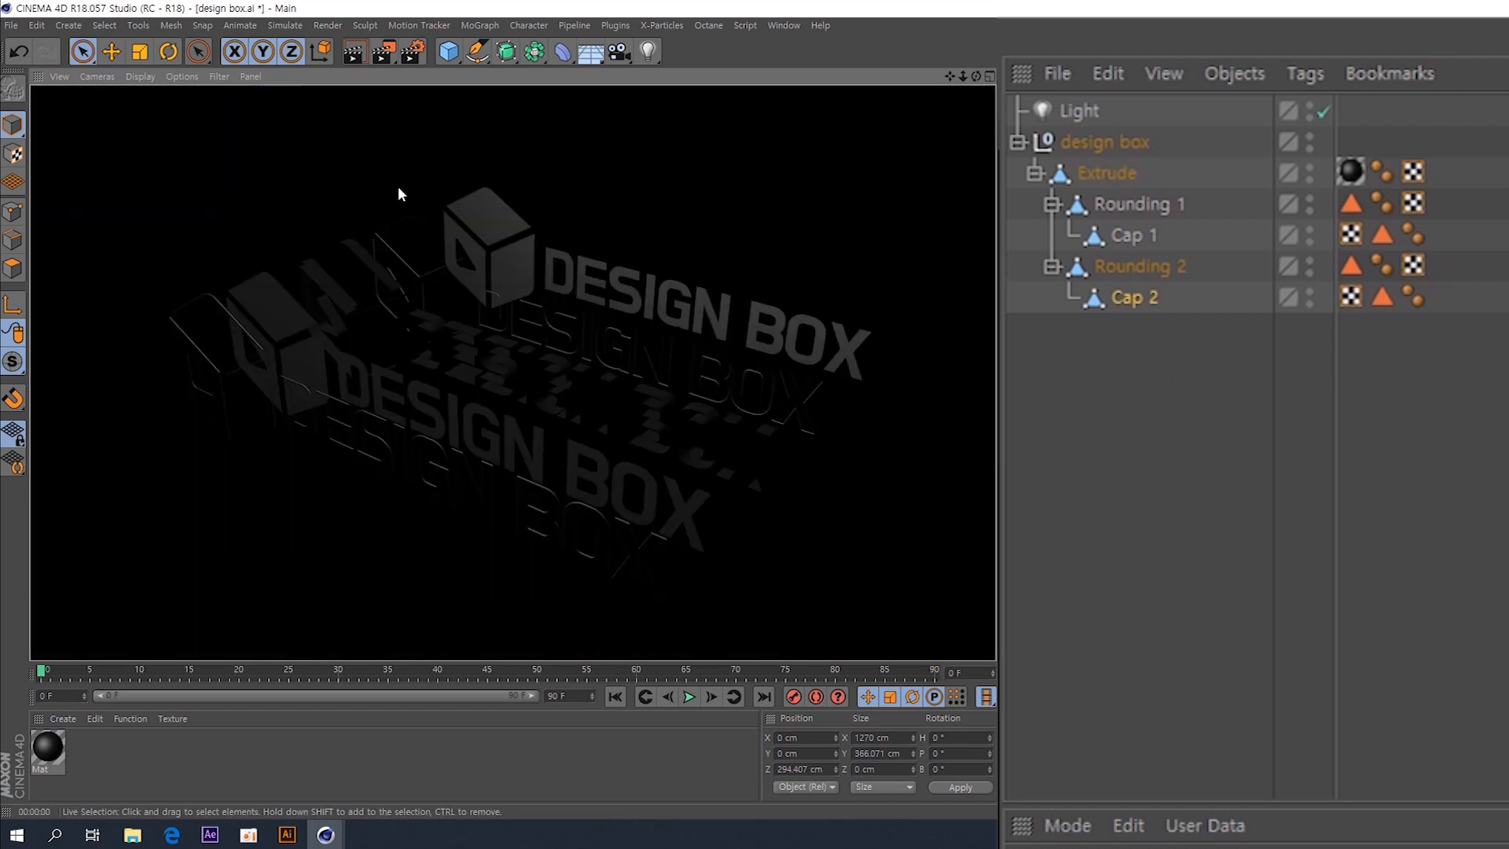
click(1323, 429)
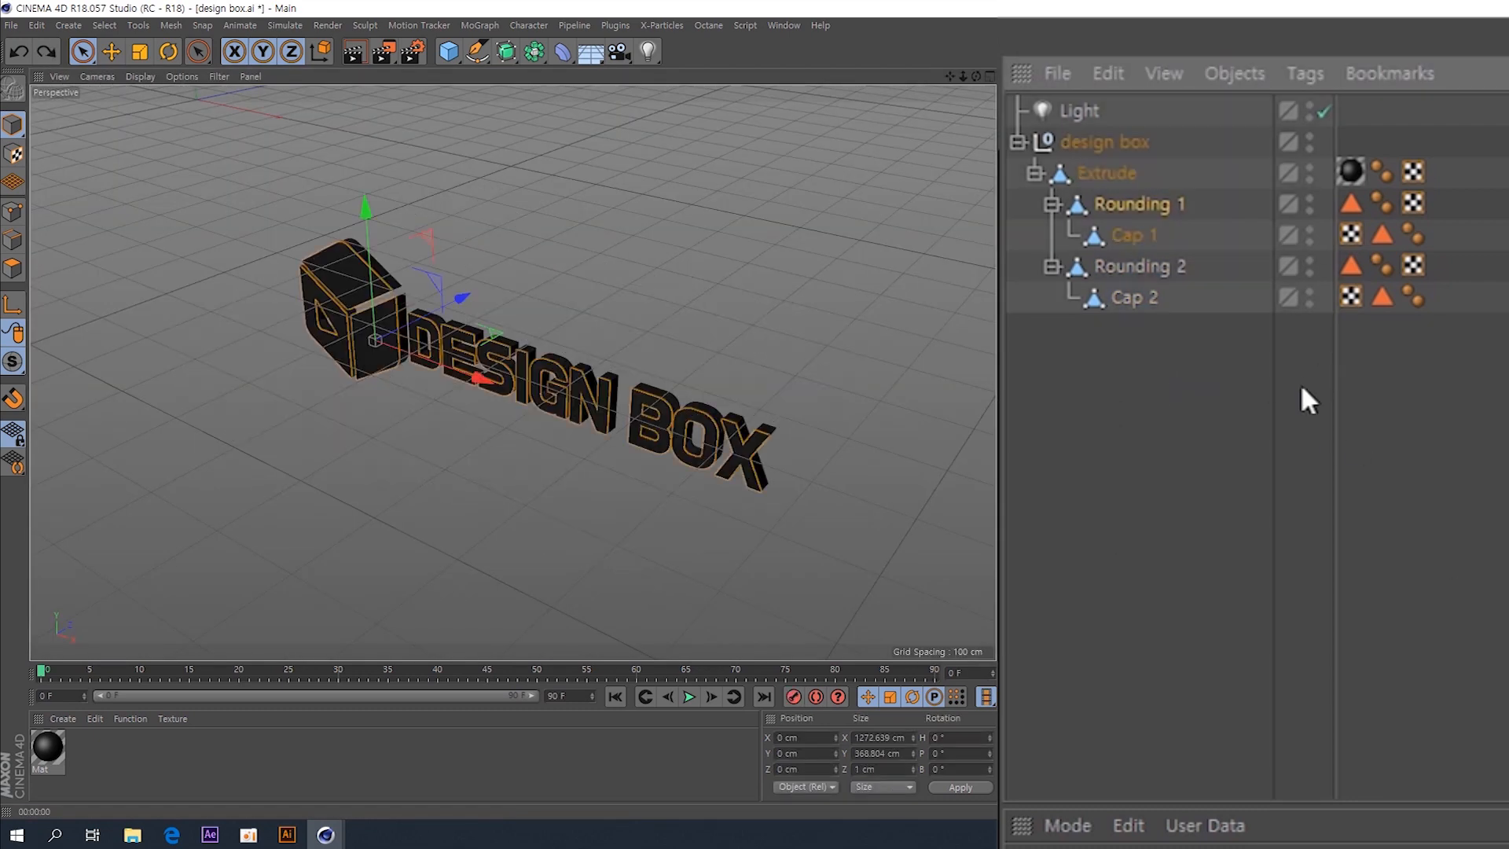
- Select Extrude with all its Rounding and Cap children and merge them into one object with Connect Objects + Delete
drag(1240, 424, 1092, 172)
right_click(1093, 173)
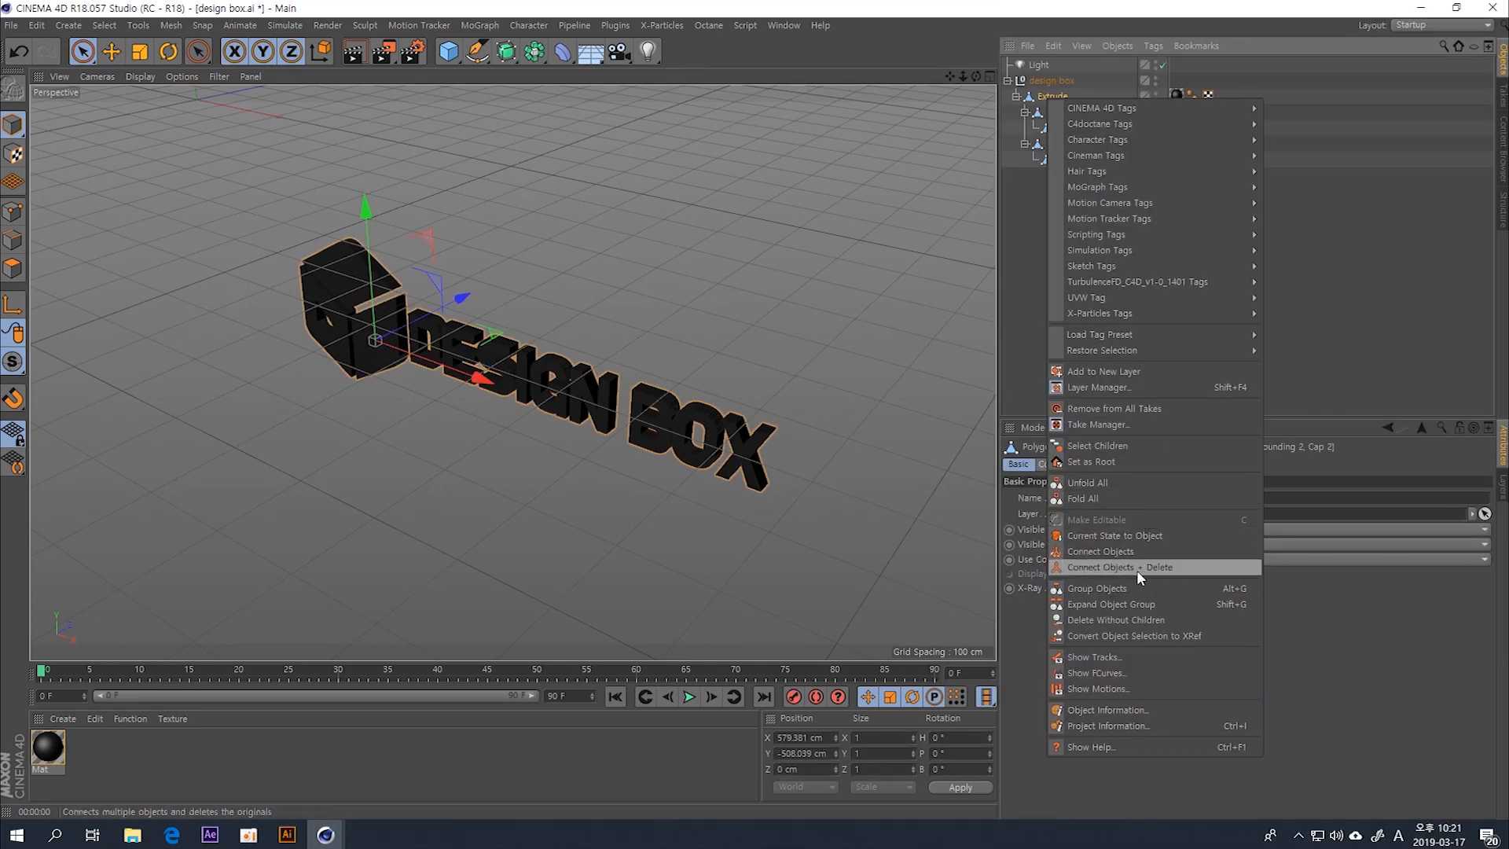
click(1139, 568)
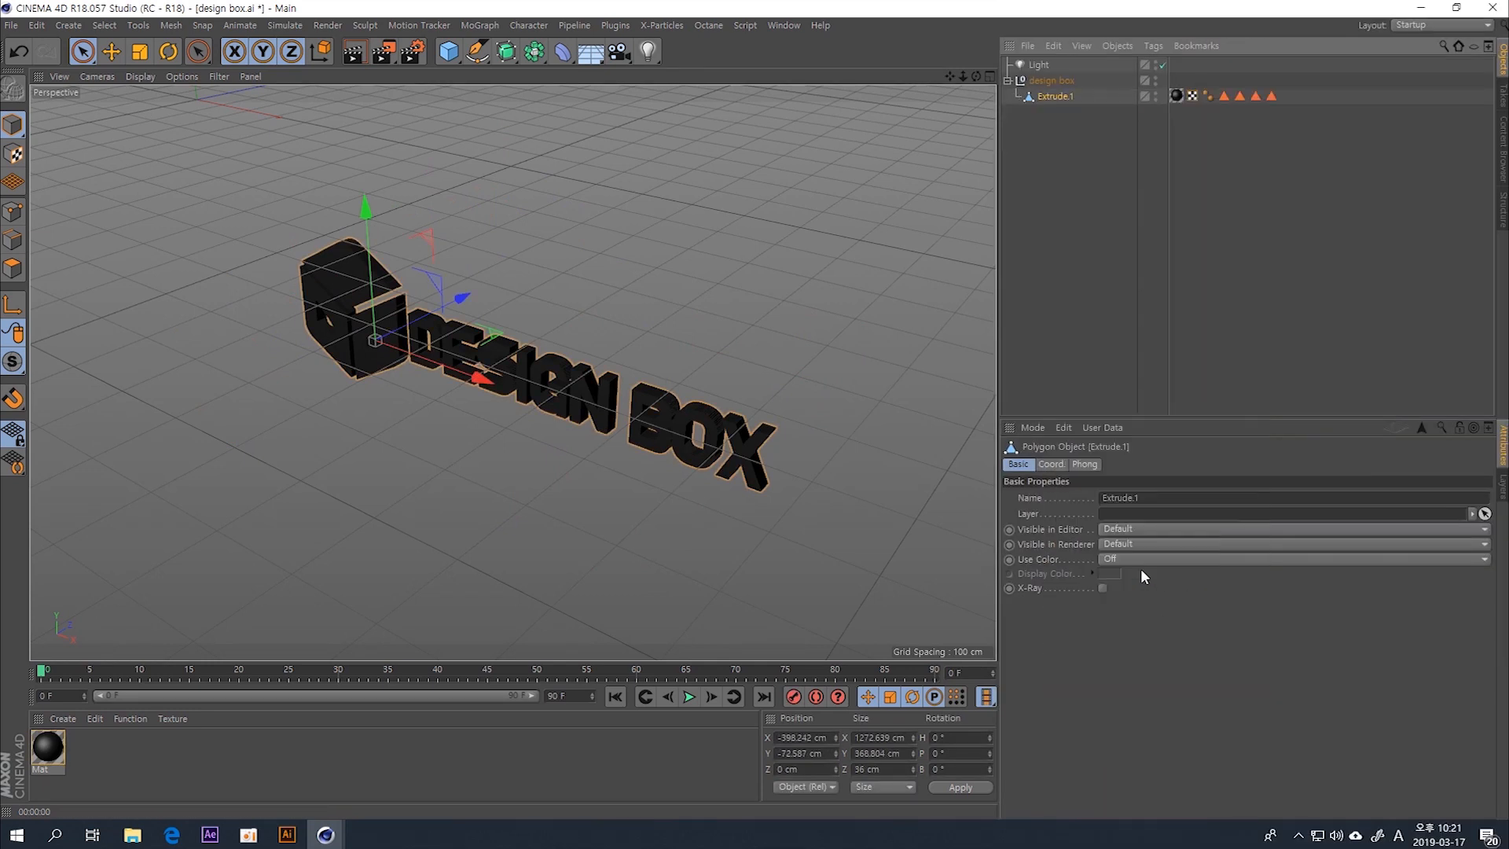
alt+drag(644, 283, 529, 262)
scroll(475, 302, up, 4)
scroll(568, 327, down, 4)
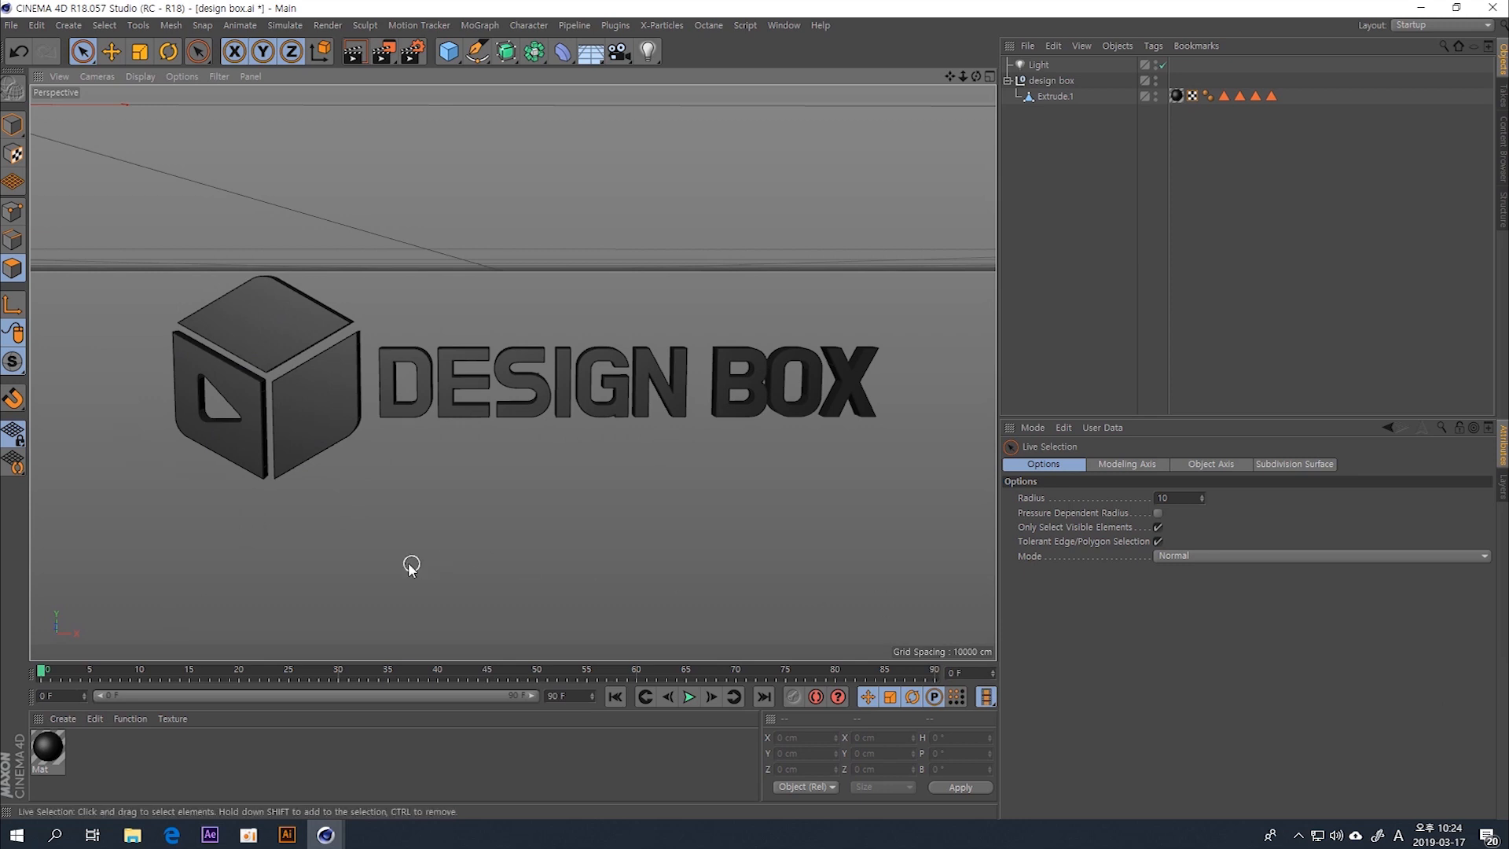
- Create a new material and set its colour to a yellow-orange of about H 44°, S 86%, V 91%
double_click(103, 748)
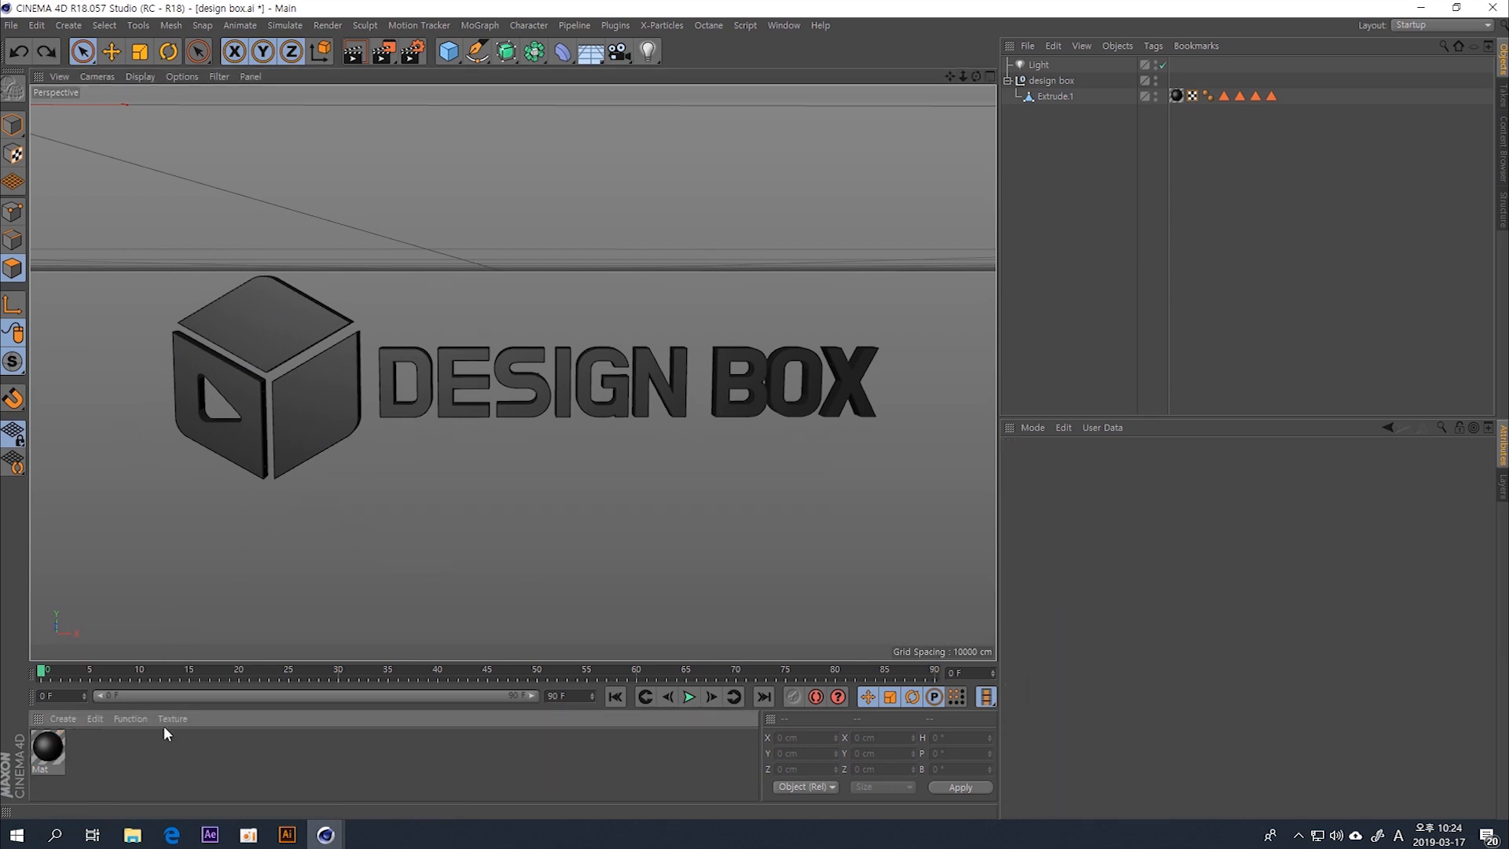
double_click(54, 745)
click(516, 200)
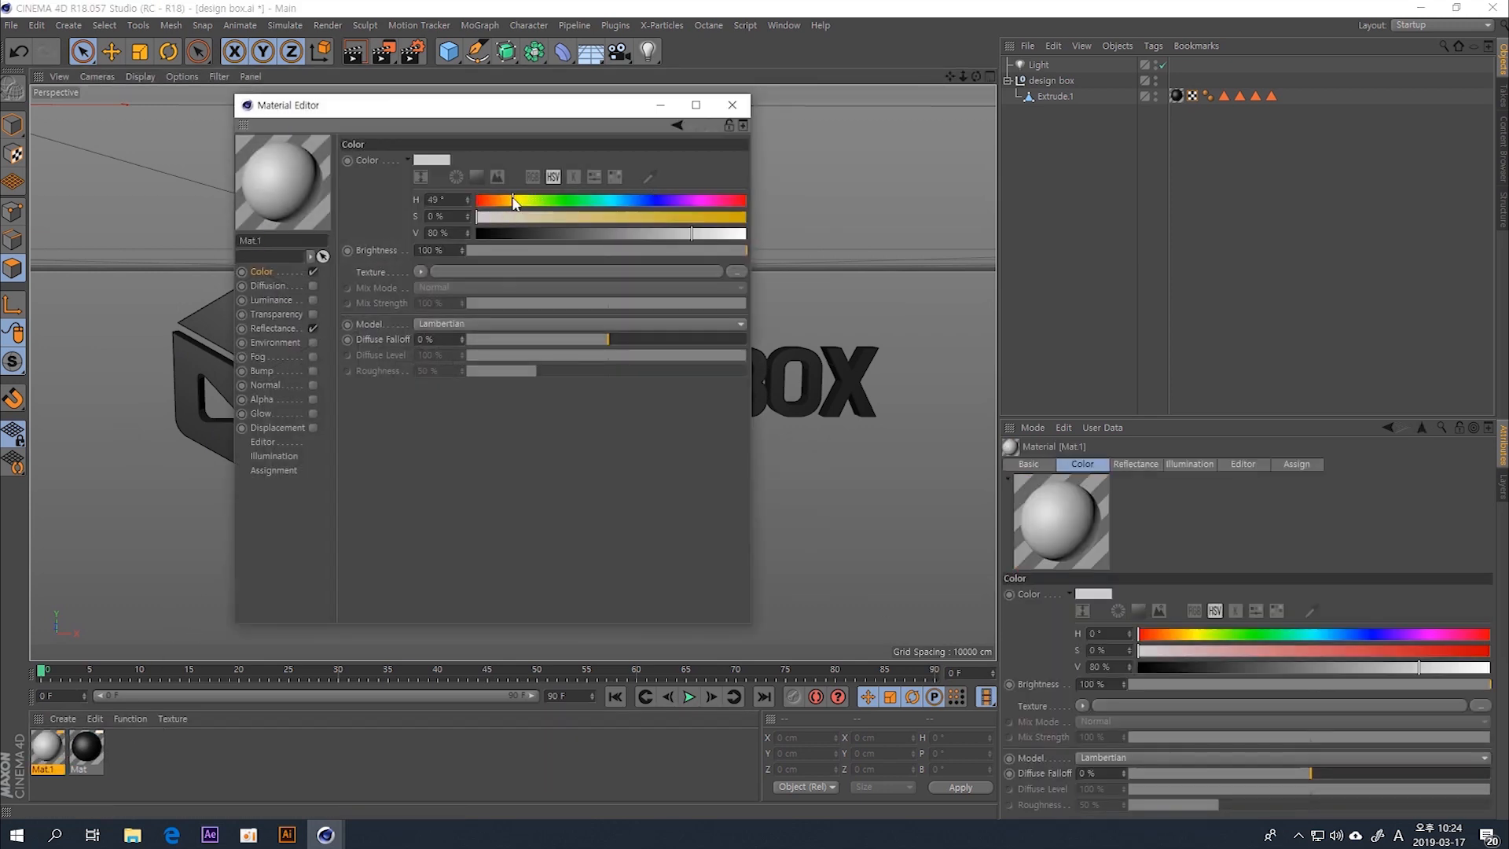
click(707, 217)
click(716, 234)
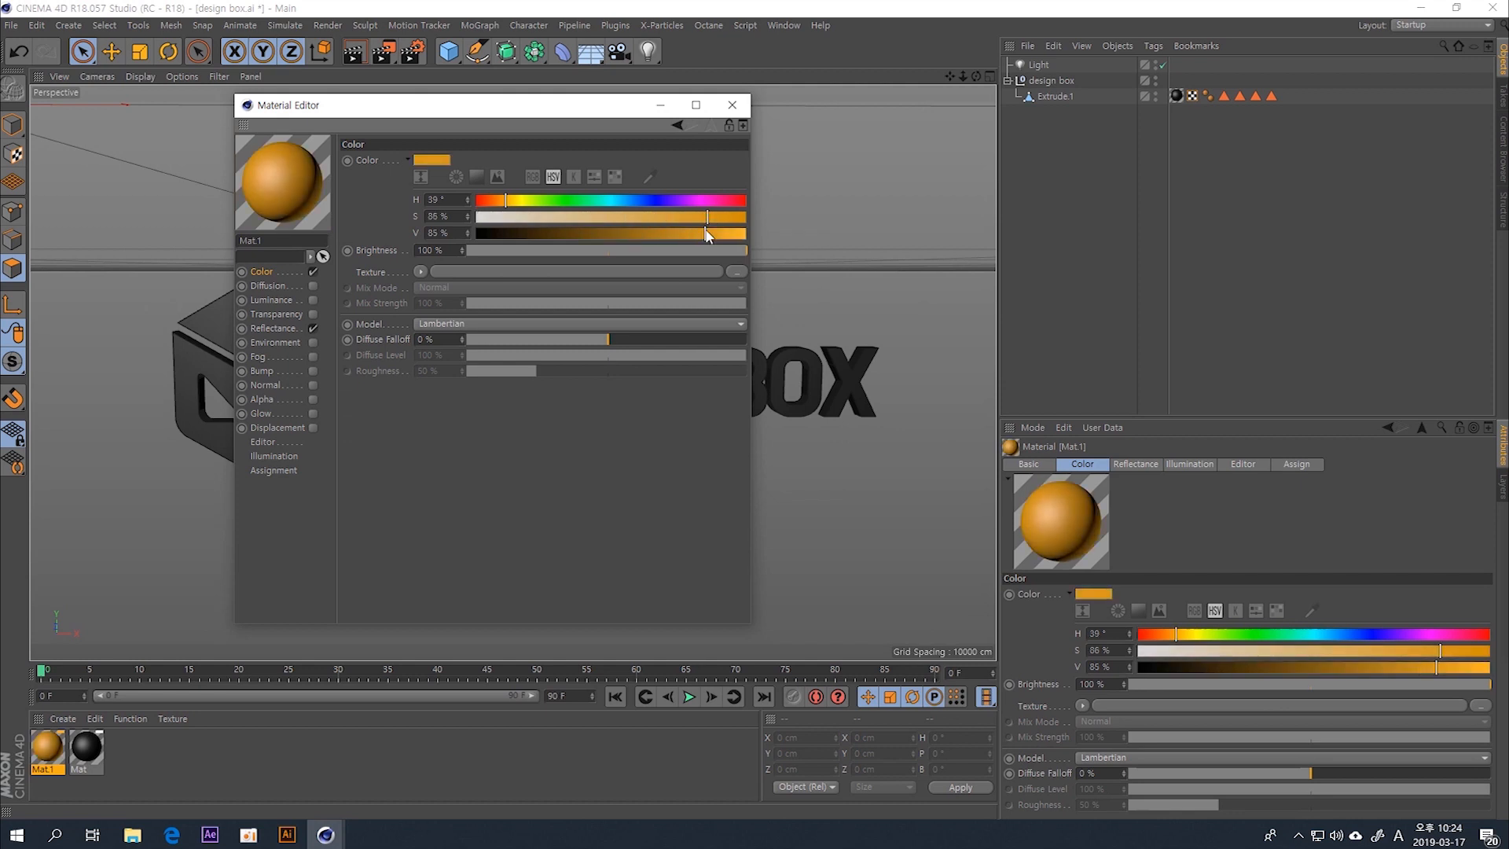
drag(511, 198, 510, 199)
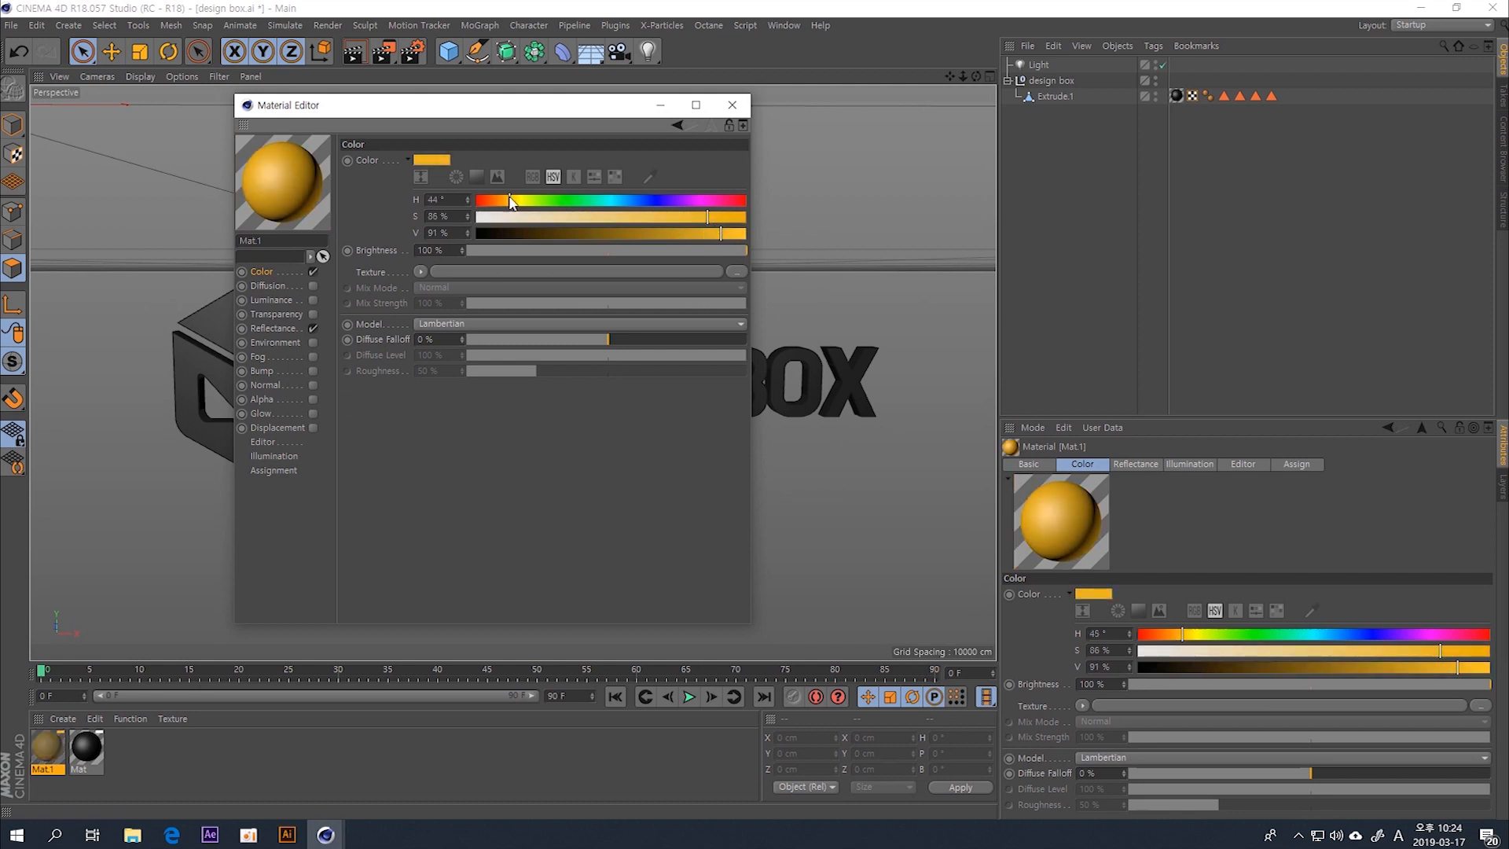
click(732, 104)
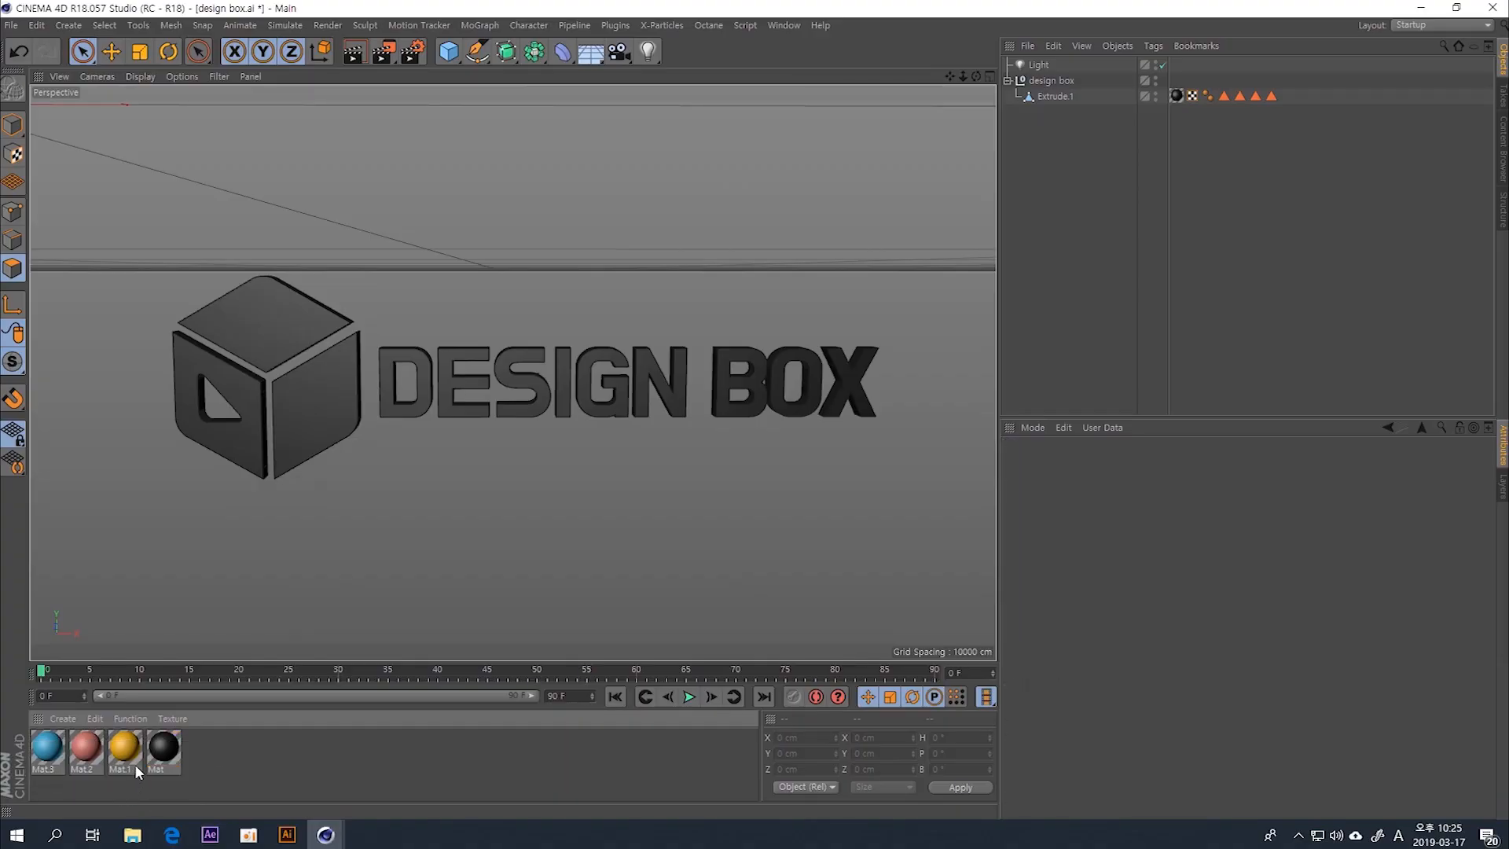
- Select the merged logo object and activate Live Selection in polygon mode
scroll(615, 186, up, 3)
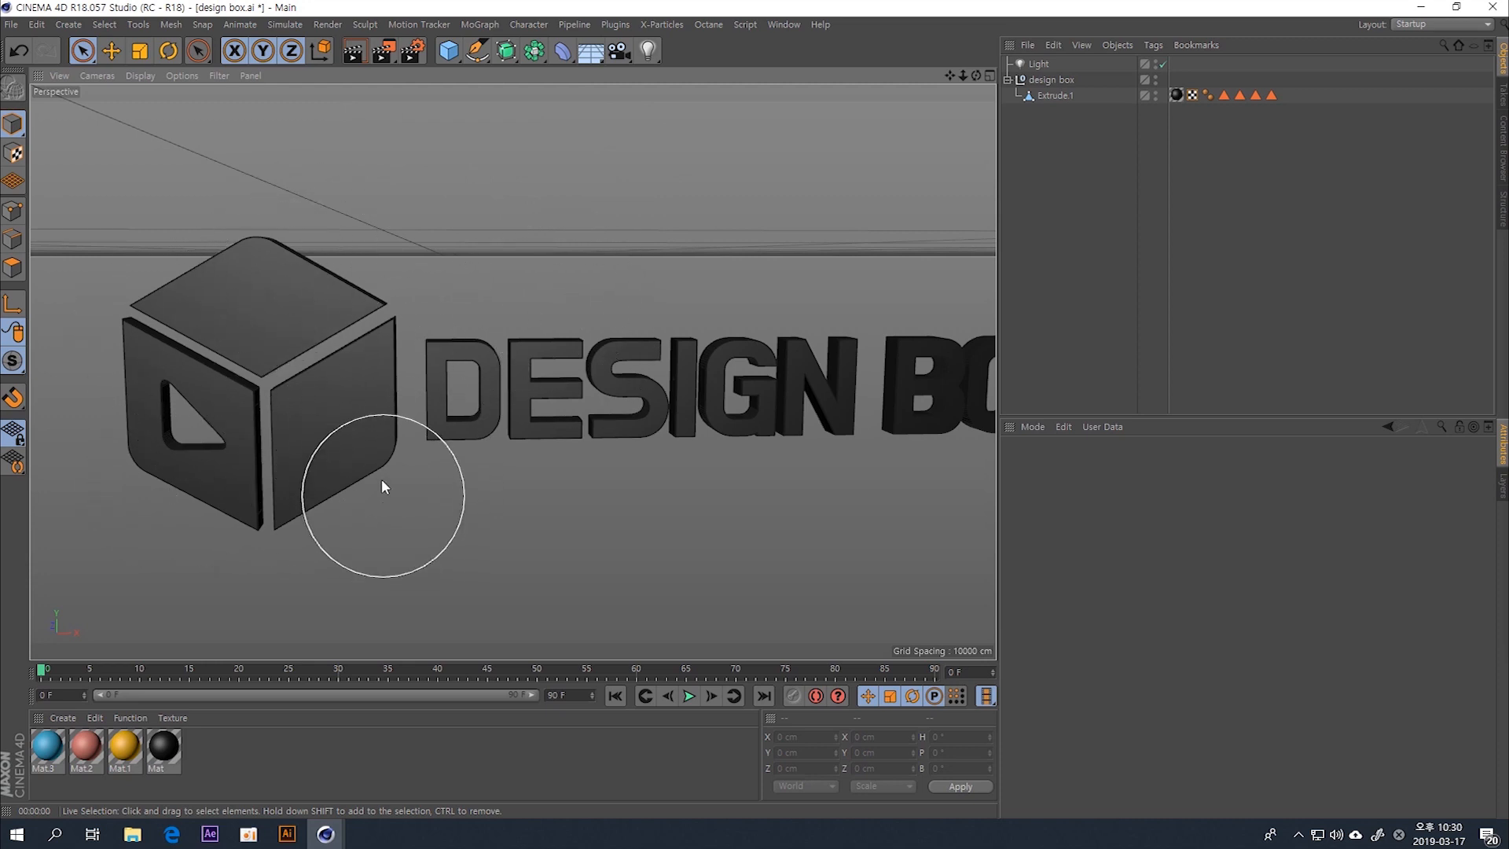
click(1053, 95)
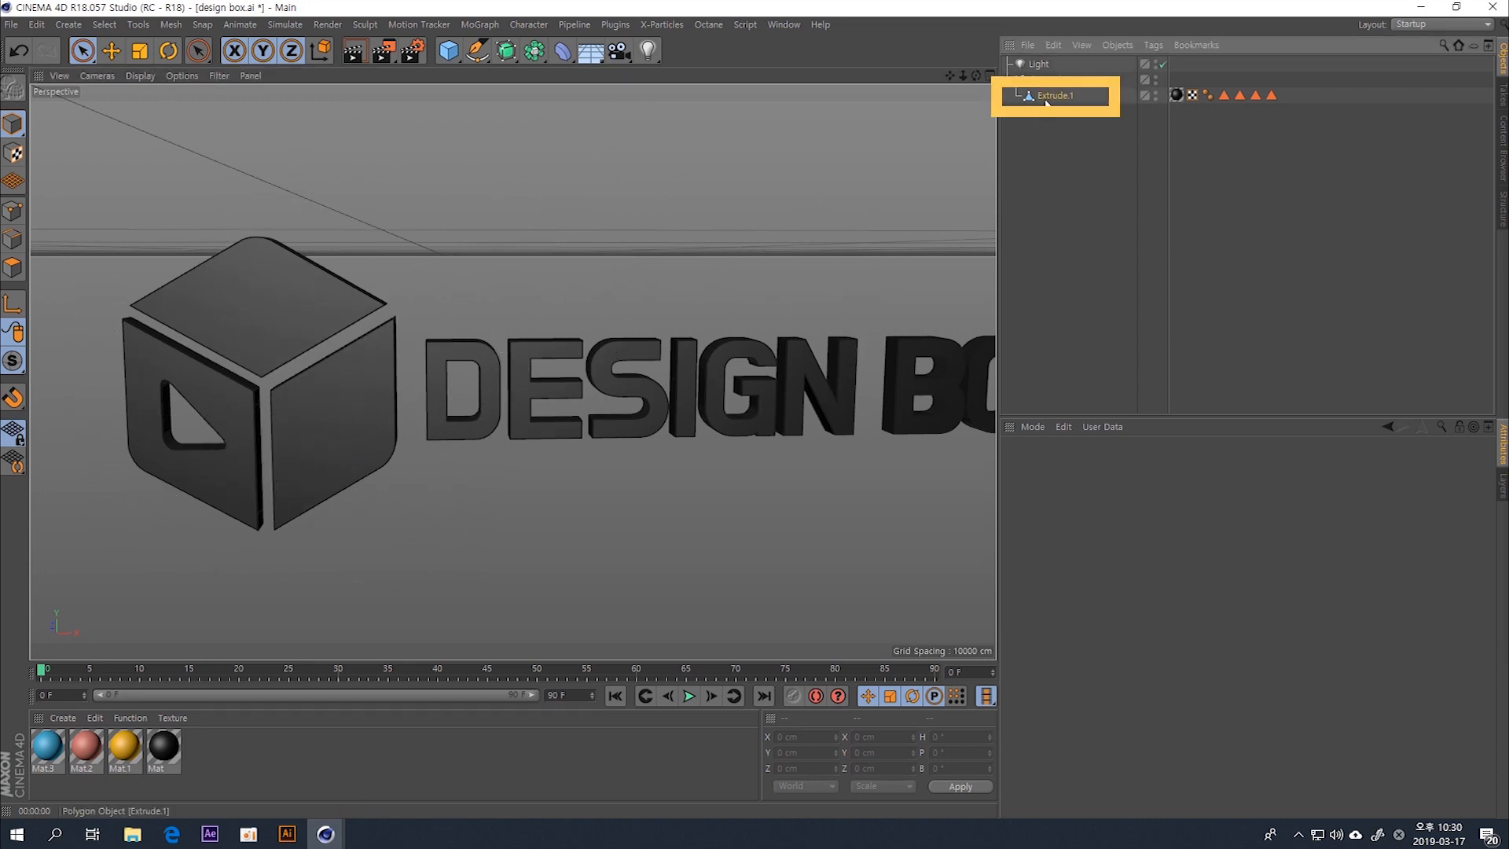
click(82, 52)
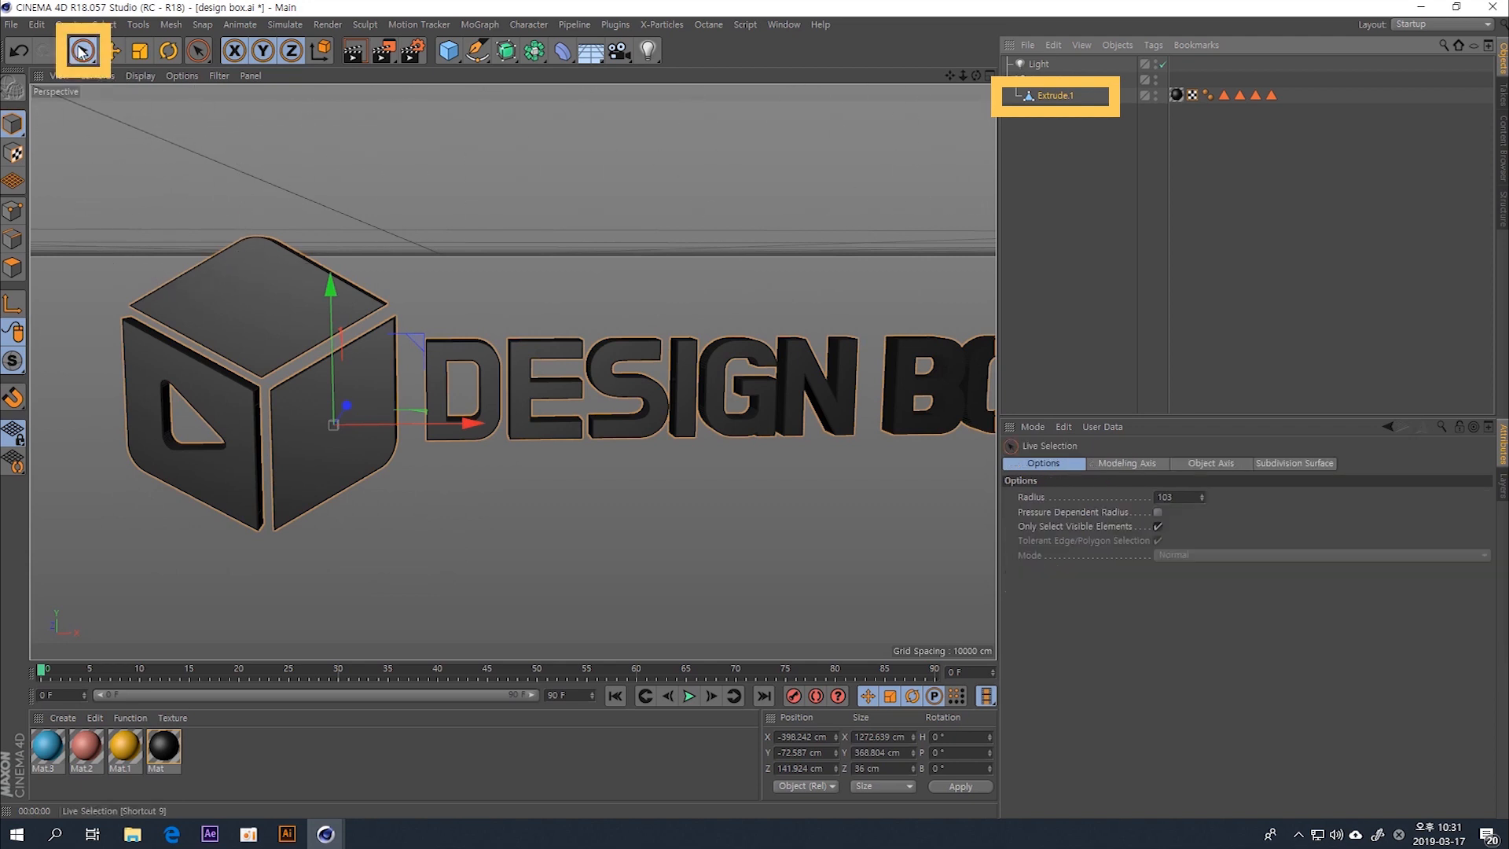
click(13, 267)
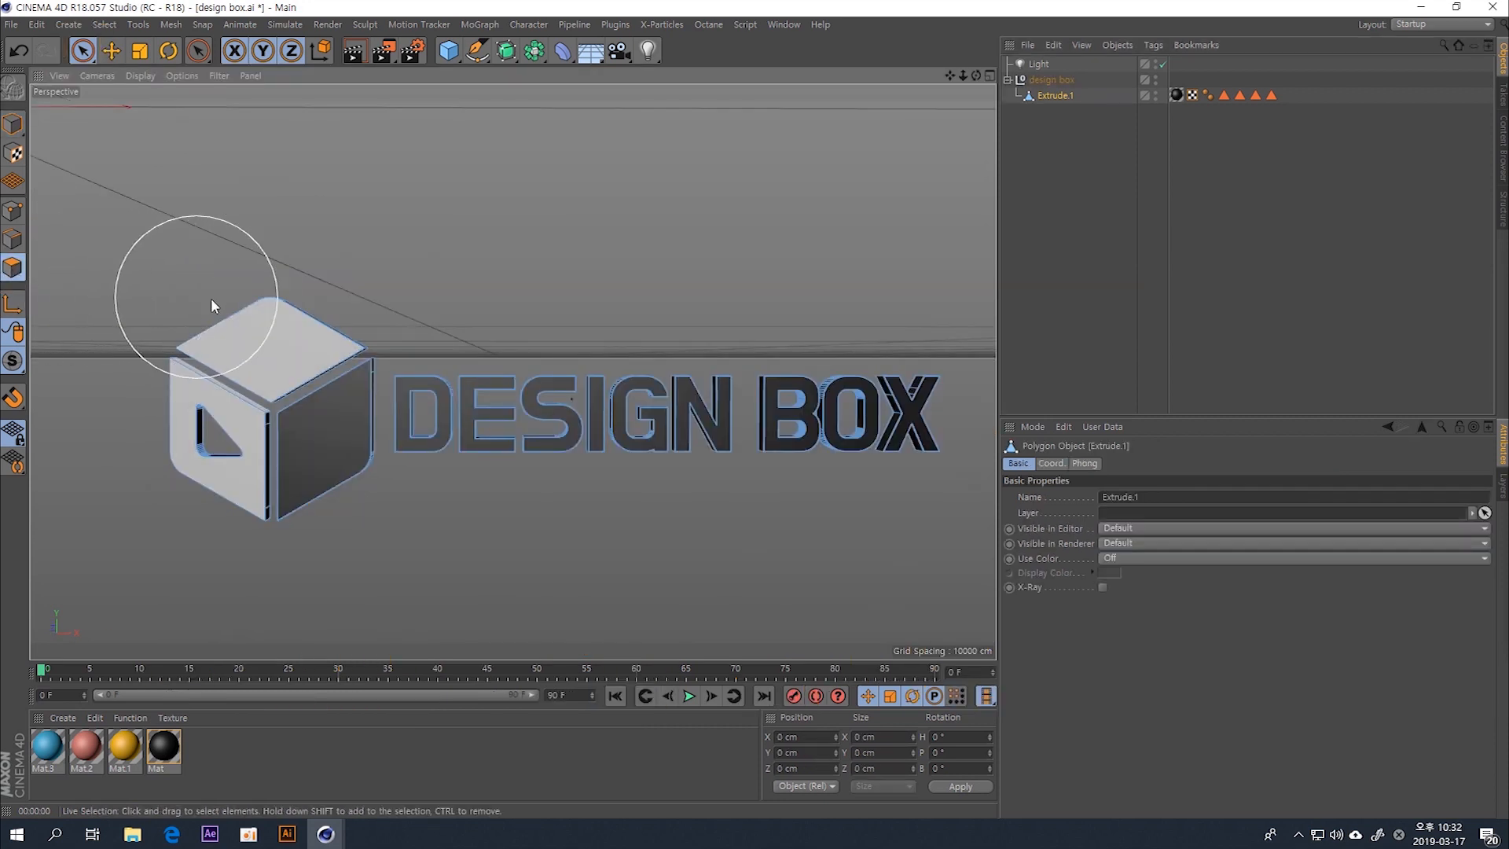
- Try Live Selection on various polygon faces of the cube and the DESIGN BOX lettering
click(285, 305)
click(835, 369)
click(310, 512)
click(237, 389)
click(374, 324)
click(487, 372)
click(638, 333)
click(765, 397)
click(808, 362)
click(539, 288)
click(525, 388)
click(371, 271)
click(342, 318)
click(187, 393)
click(161, 493)
click(447, 452)
click(814, 378)
- Select the front face of the cube's top piece and add its left side polygons to the selection
alt+drag(272, 342, 238, 381)
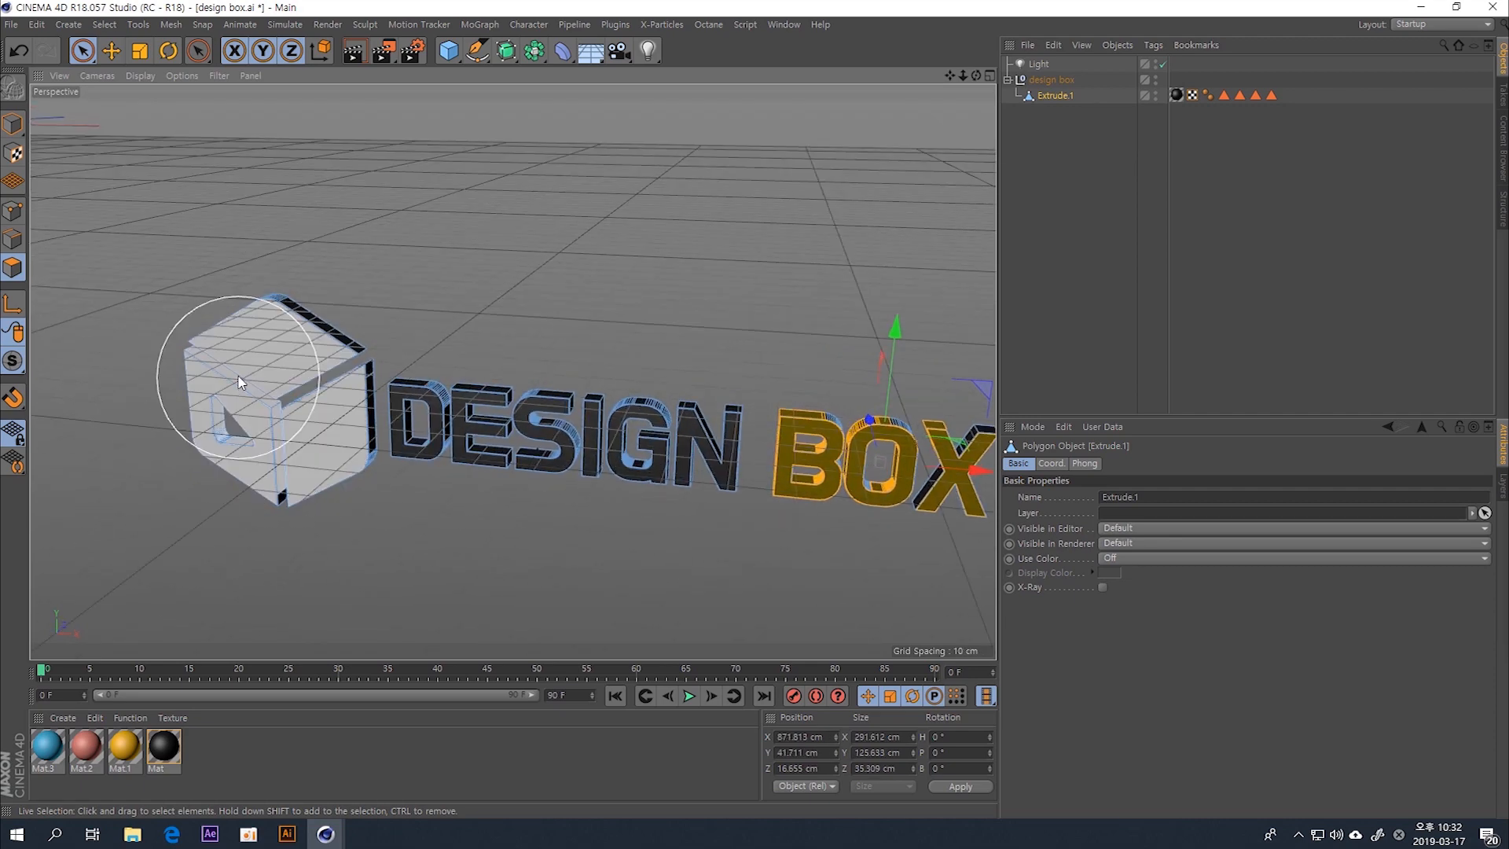
scroll(287, 310, up, 3)
scroll(287, 309, up, 2)
alt+middle_drag(290, 334, 472, 269)
alt+drag(472, 270, 507, 190)
alt+drag(334, 295, 471, 334)
click(522, 351)
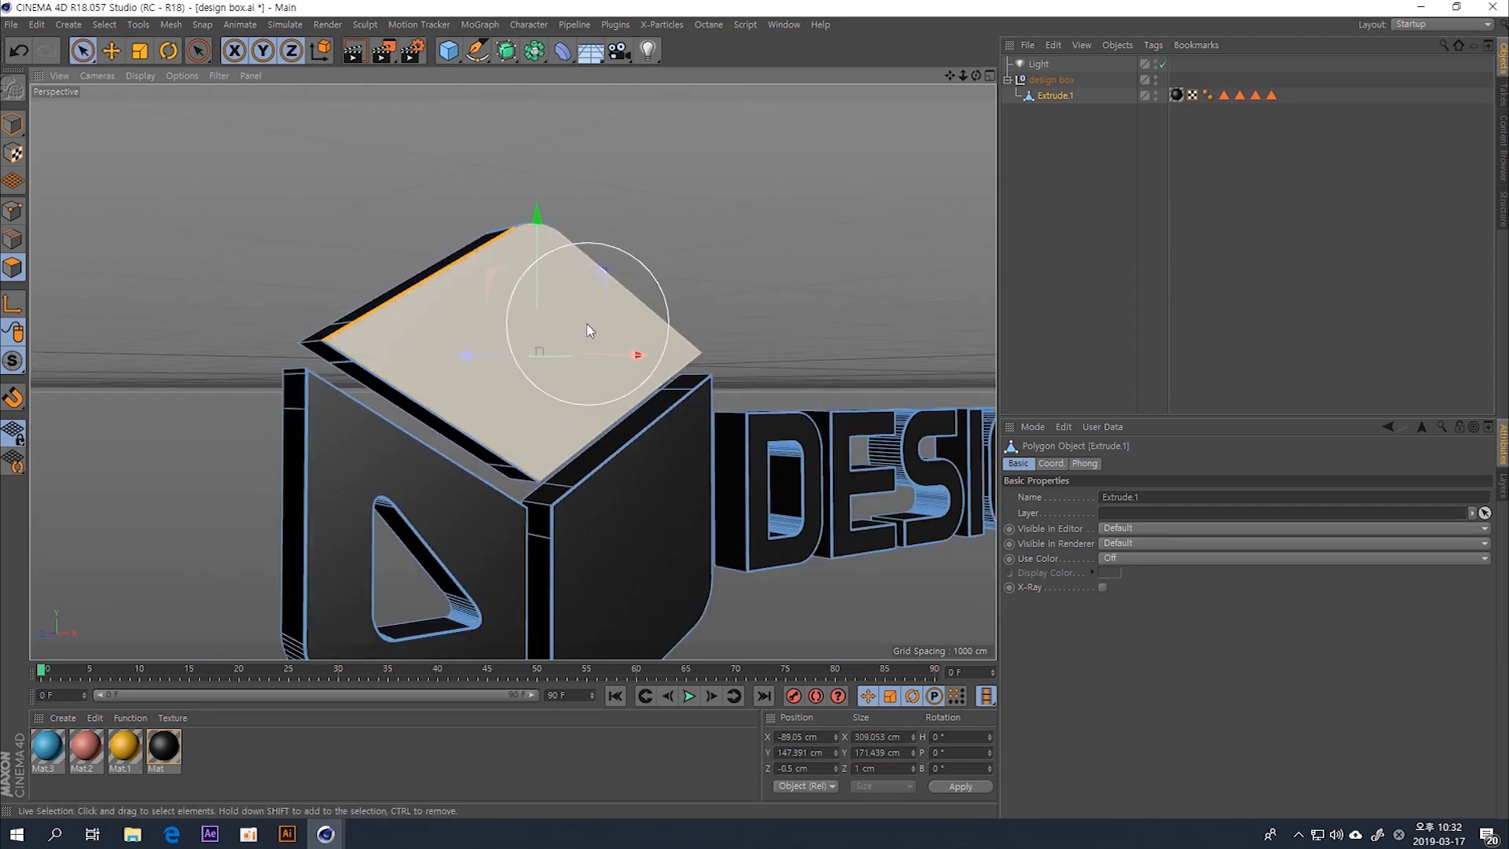
alt+middle_drag(589, 325, 452, 322)
alt+drag(452, 324, 432, 292)
shift+click(337, 261)
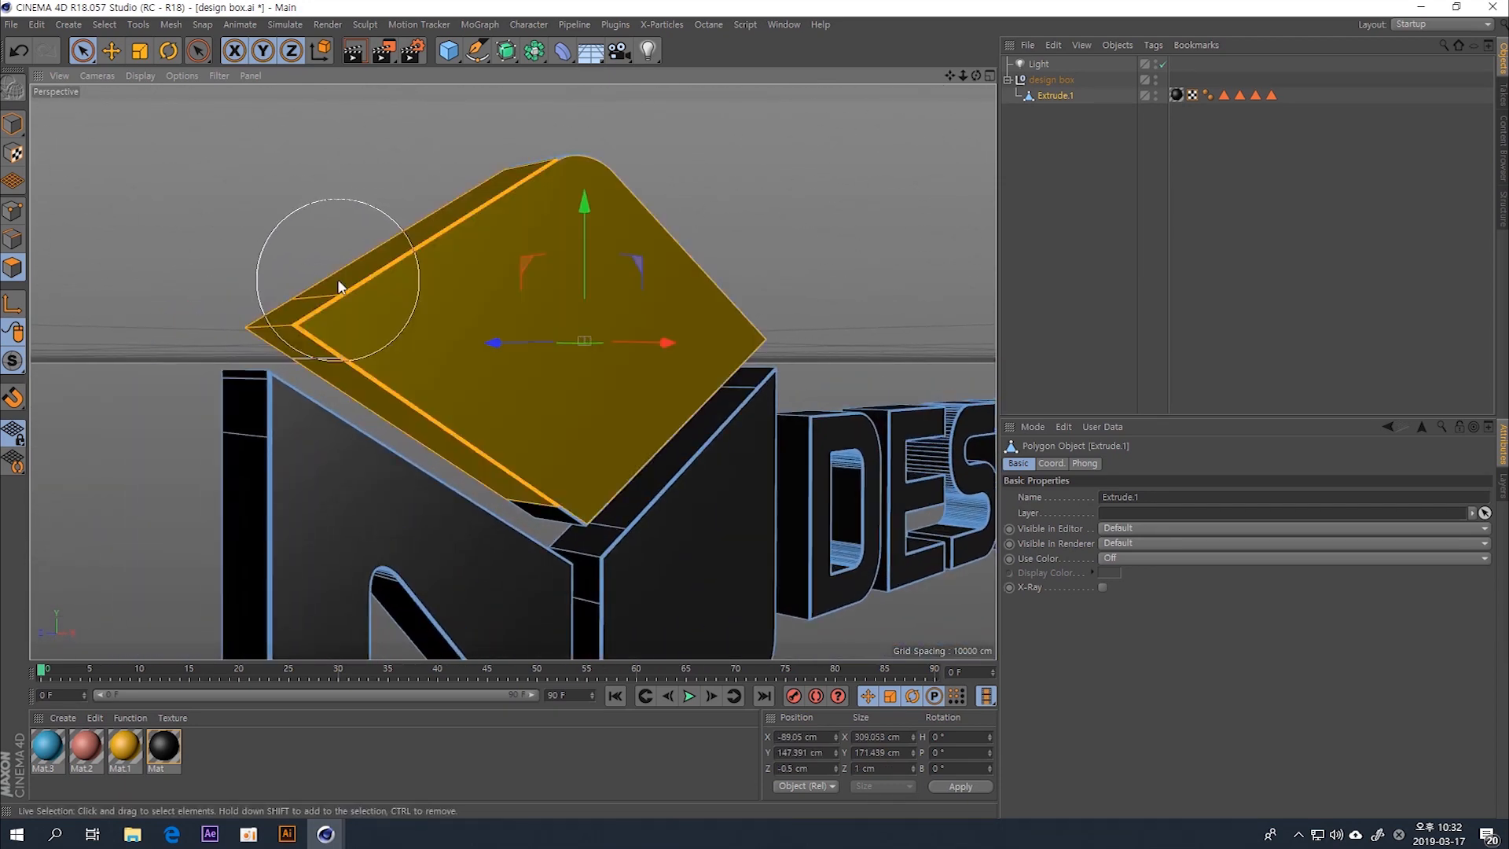
- Add the remaining side, underside and back polygons of the cube's top piece to the selection
alt+drag(419, 273, 691, 234)
alt+drag(623, 276, 657, 236)
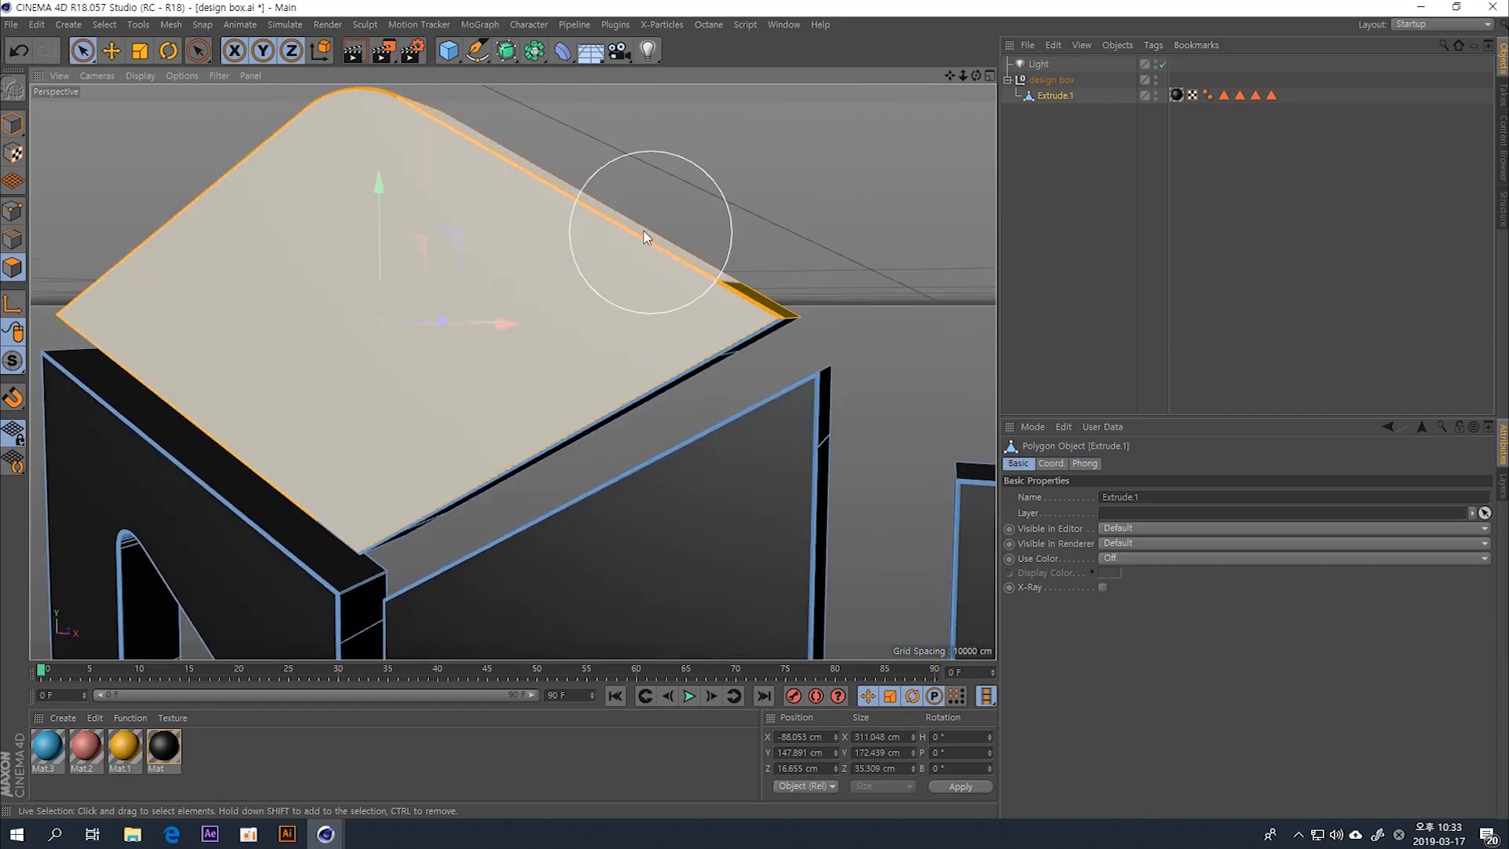
alt+drag(545, 203, 601, 338)
shift+click(502, 423)
alt+drag(580, 408, 512, 370)
alt+drag(512, 370, 715, 267)
shift+click(628, 306)
alt+drag(651, 317, 888, 267)
shift+click(580, 264)
- Store the selected polygons of the cube's top piece with Set Selection
scroll(580, 268, down, 5)
alt+drag(613, 276, 340, 347)
alt+middle_drag(340, 348, 471, 321)
click(101, 27)
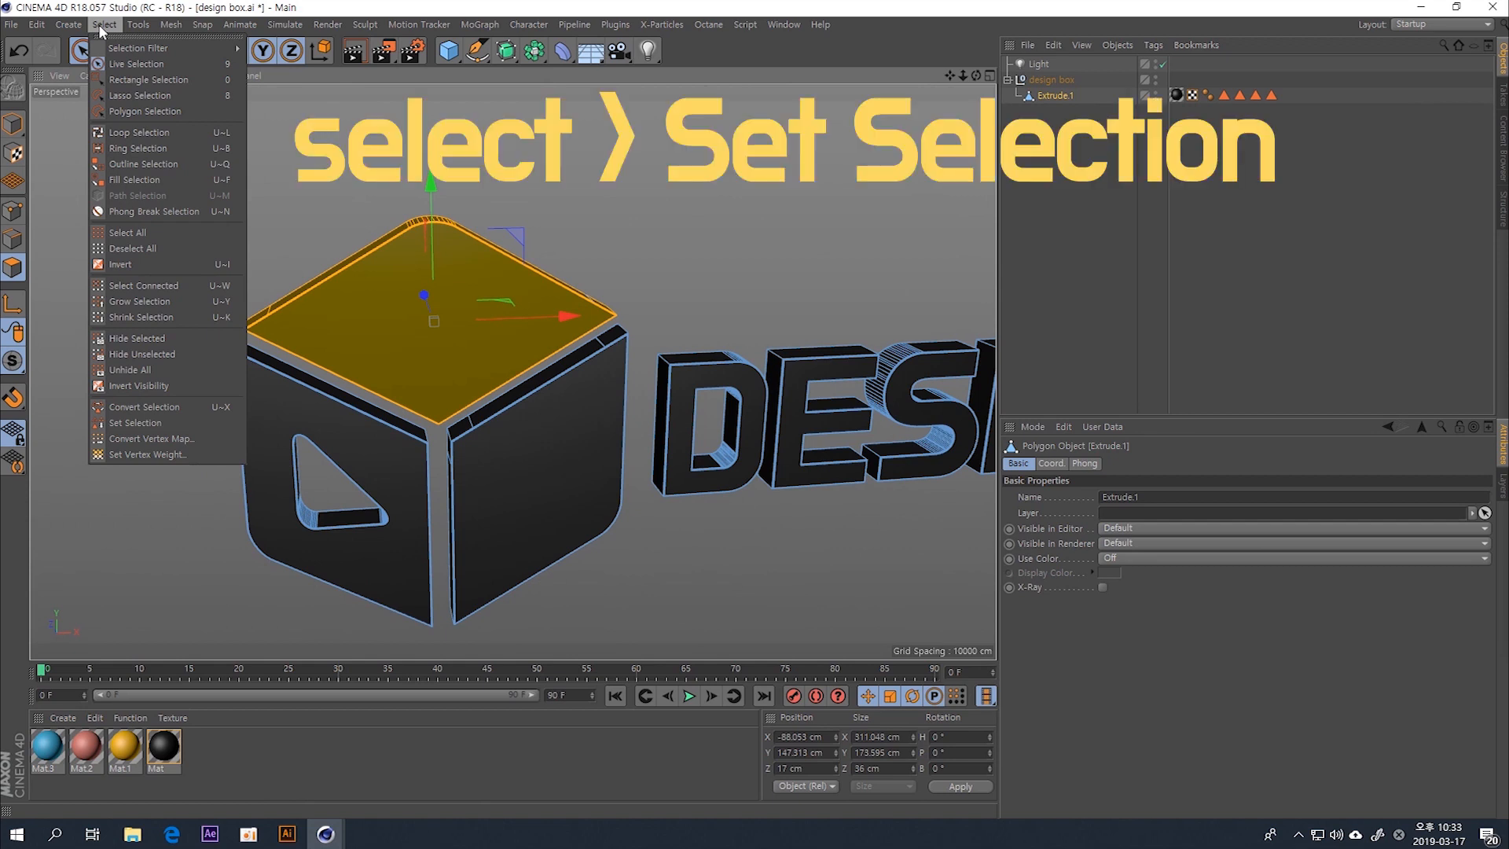
click(121, 423)
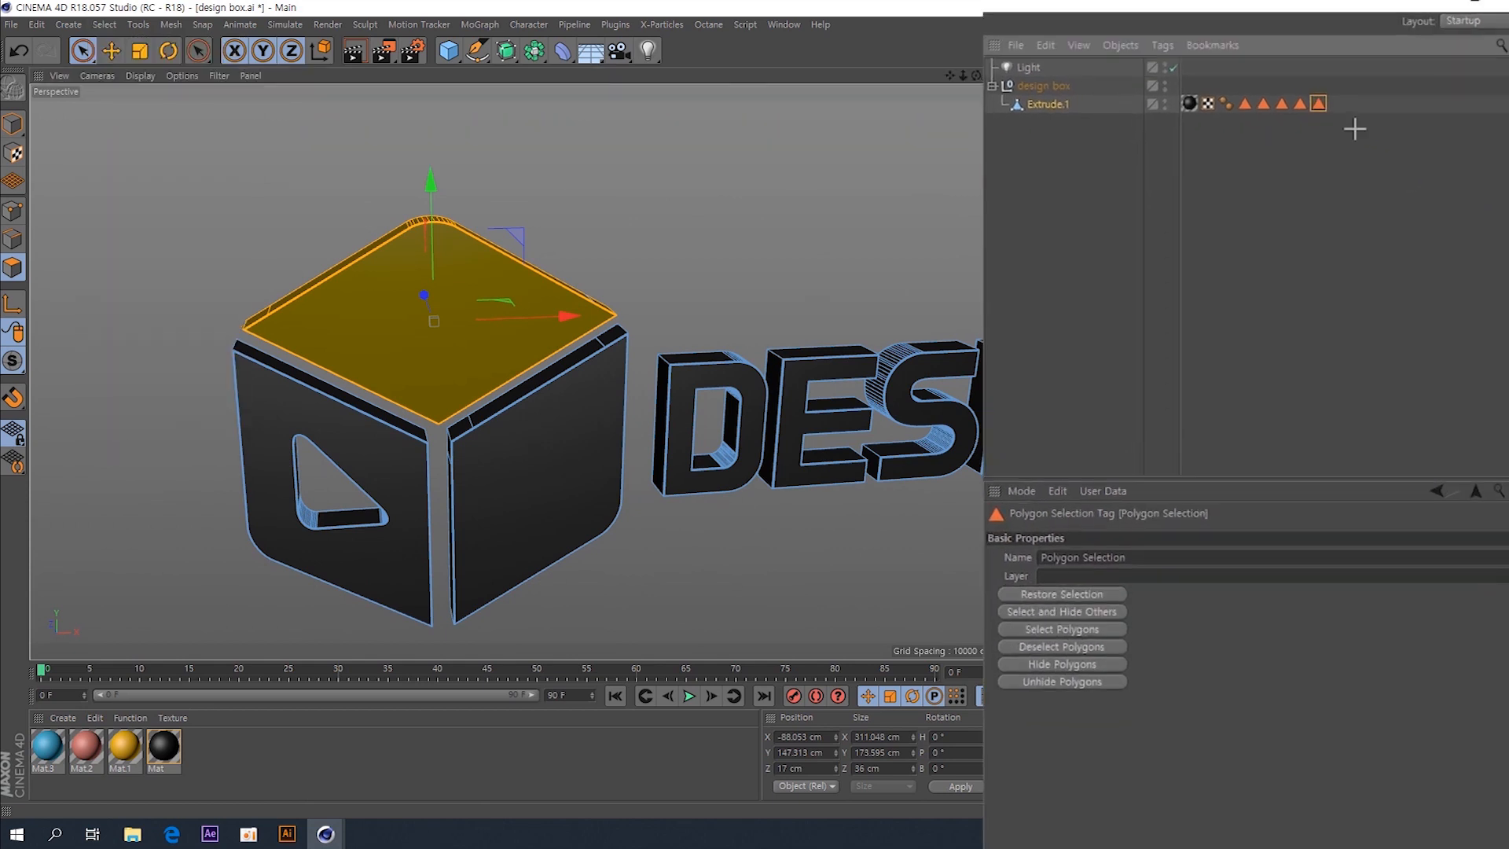
- Deselect and reselect the newest Polygon Selection tag on Extrude.1 to examine which part of the cube it covers
click(1288, 95)
click(1432, 137)
click(1409, 138)
click(1434, 139)
click(1409, 138)
click(1442, 160)
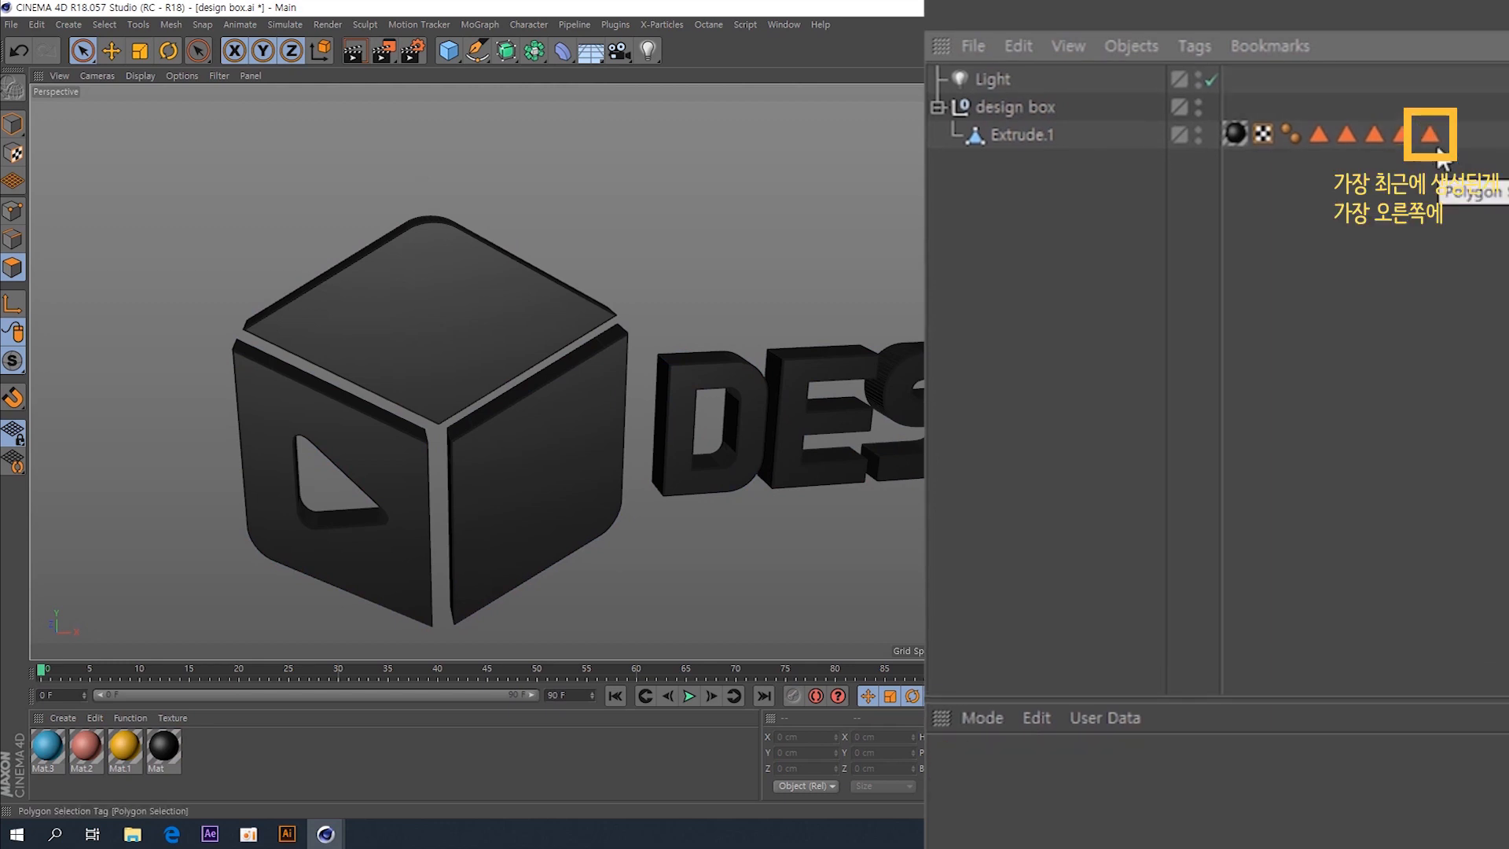
click(1437, 140)
alt+drag(898, 247, 668, 326)
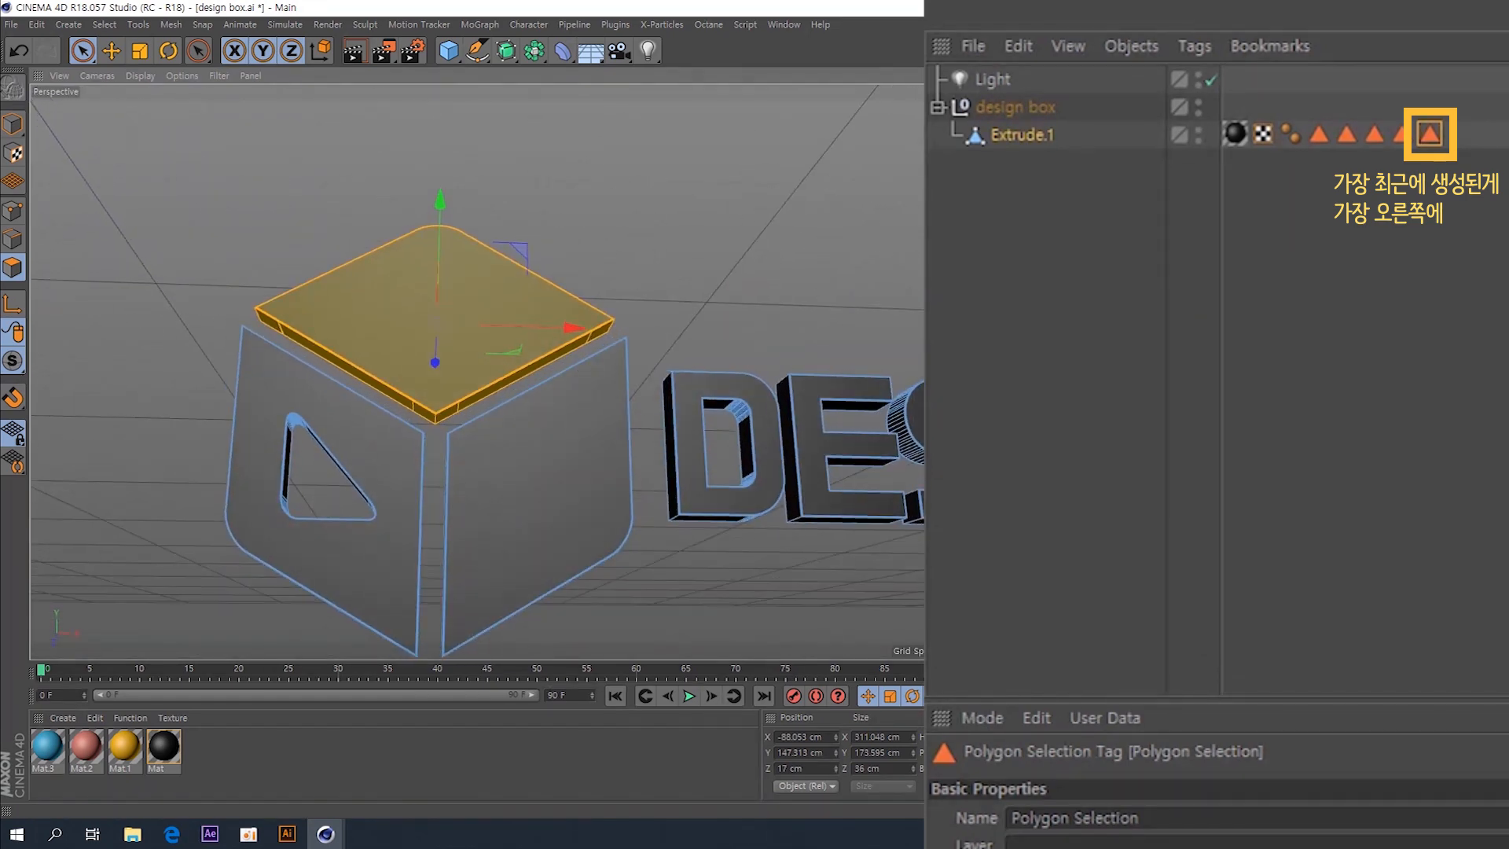
click(1442, 135)
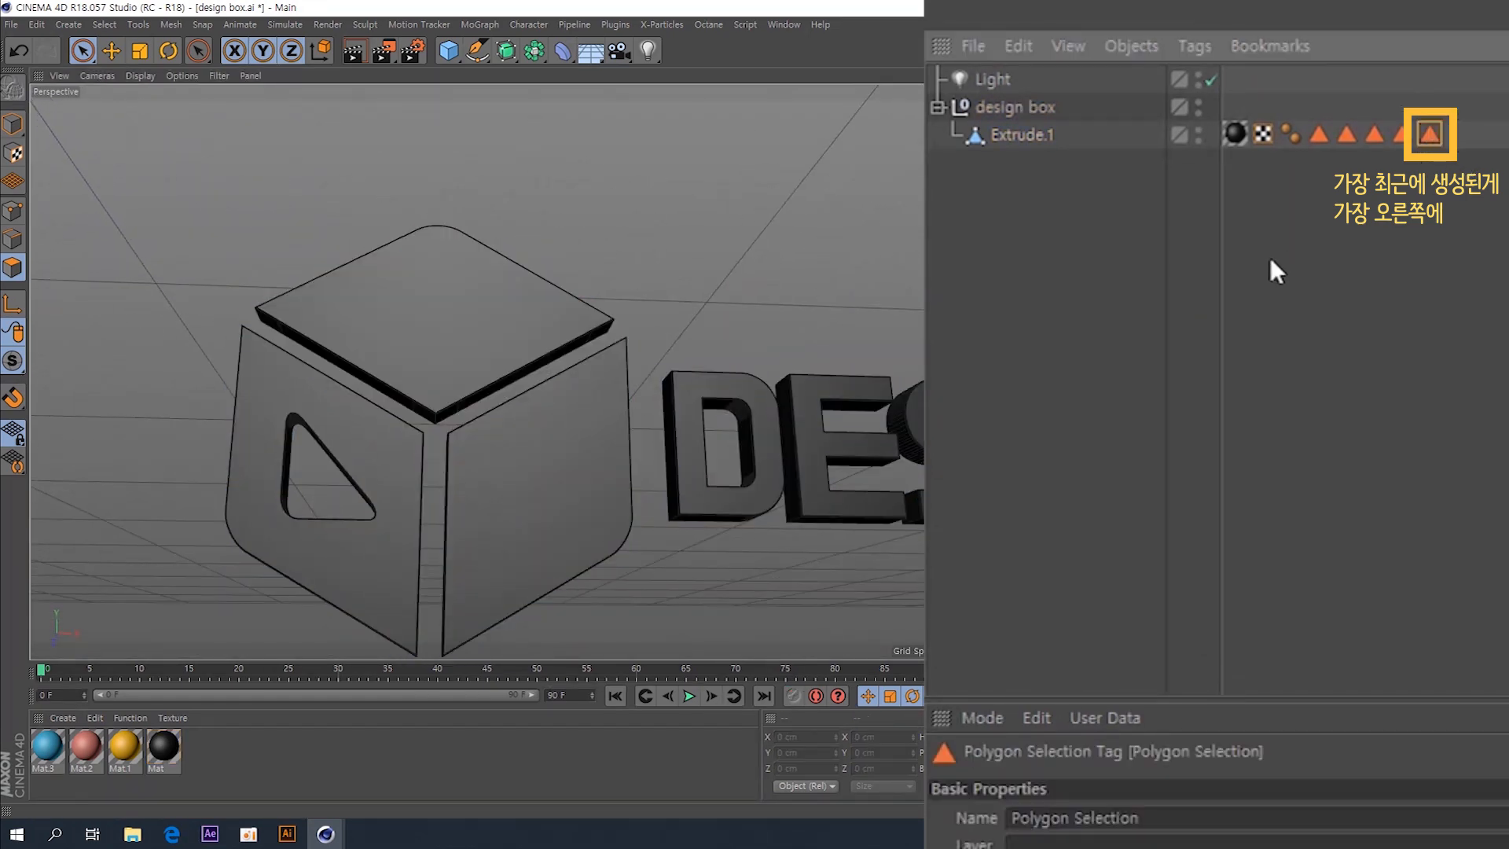
click(1437, 170)
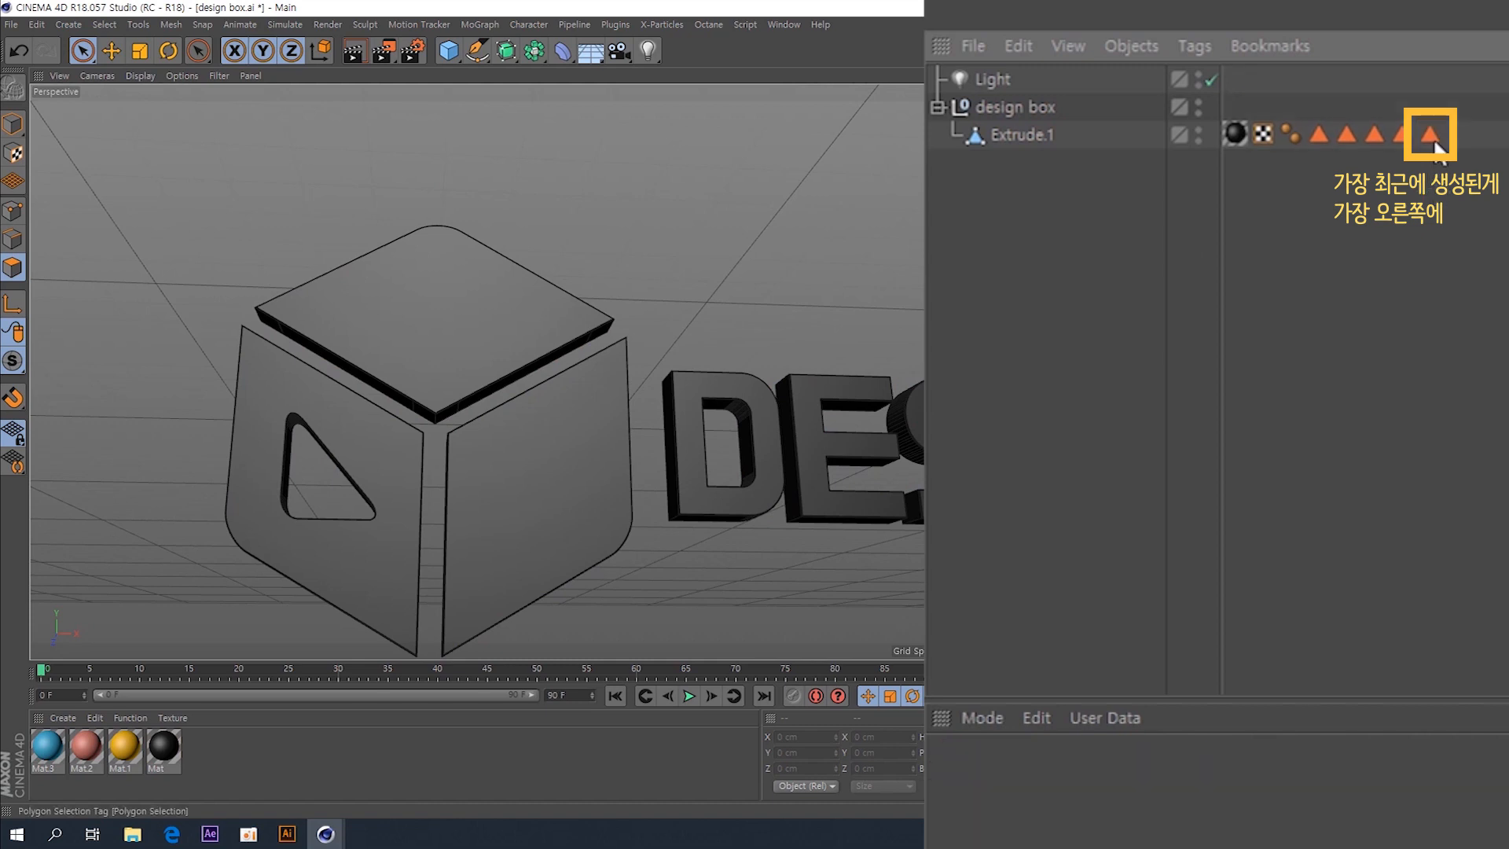
click(1432, 137)
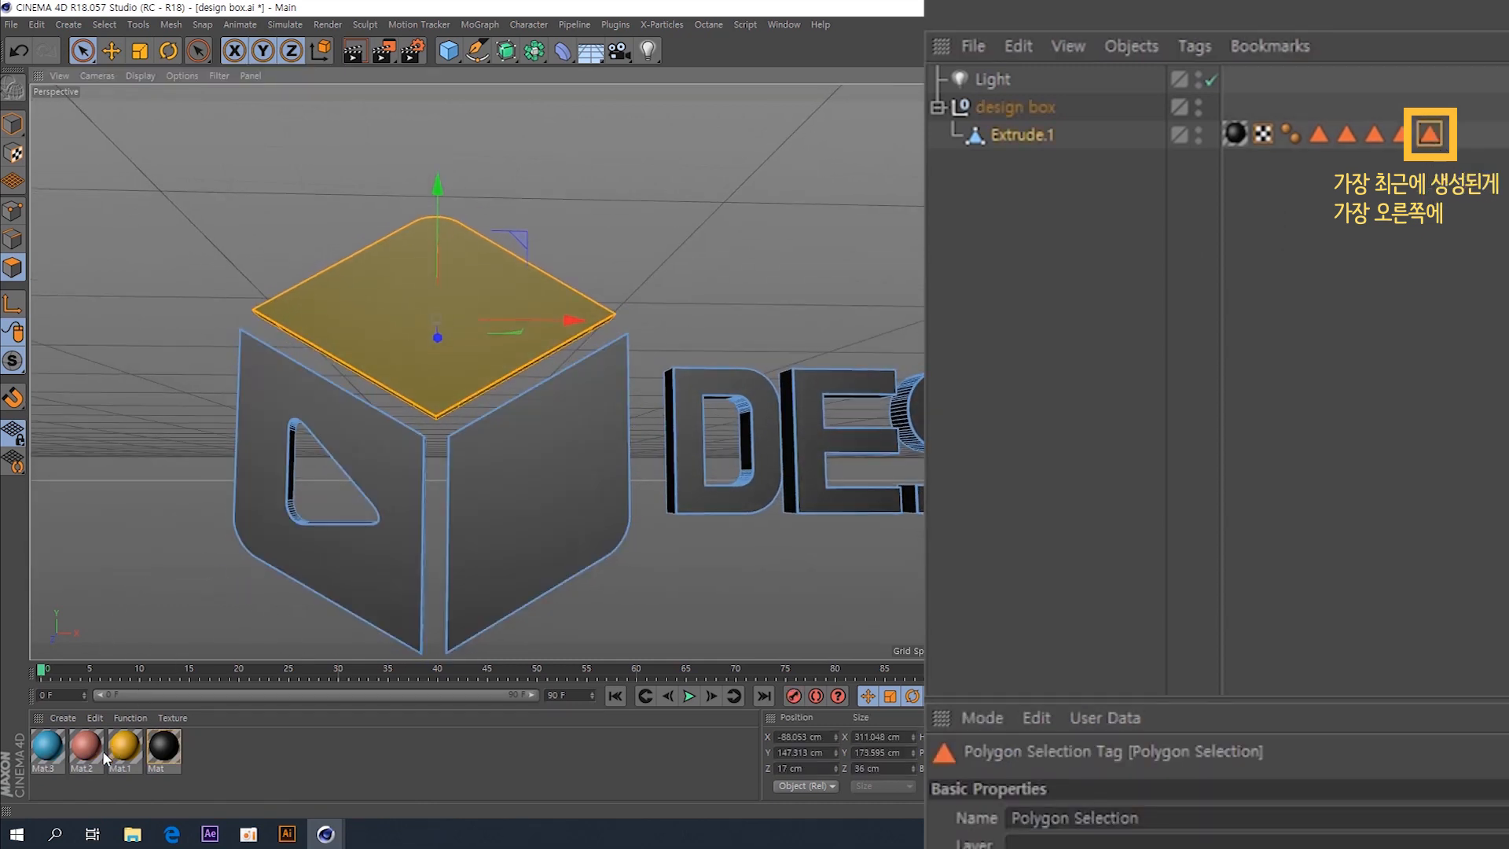
- Apply the red material Mat.2 to the selected top piece of the cube and render the view
drag(93, 759, 159, 754)
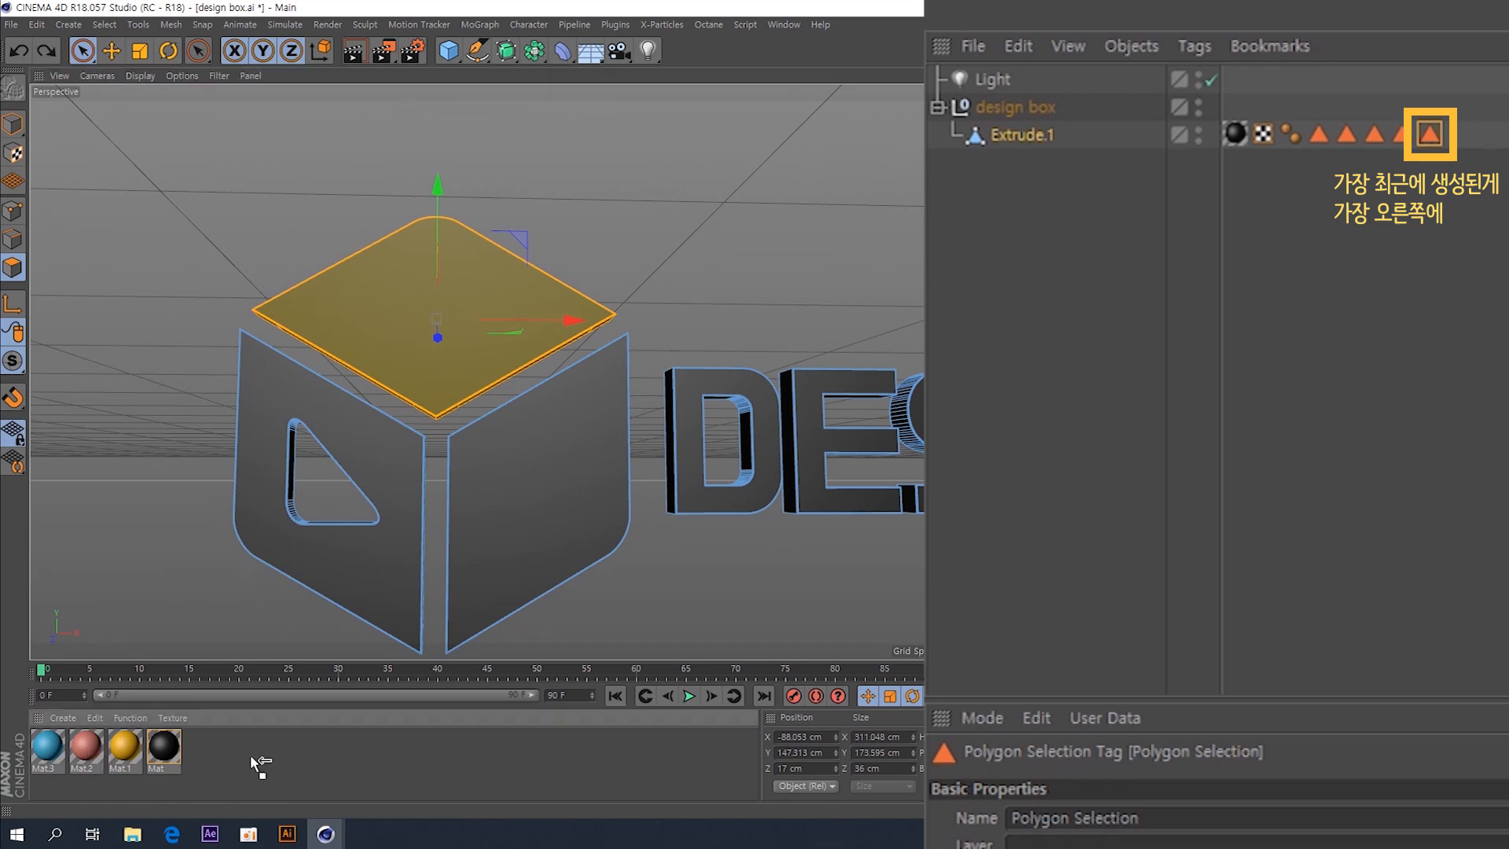
drag(489, 314, 532, 370)
scroll(532, 370, down, 4)
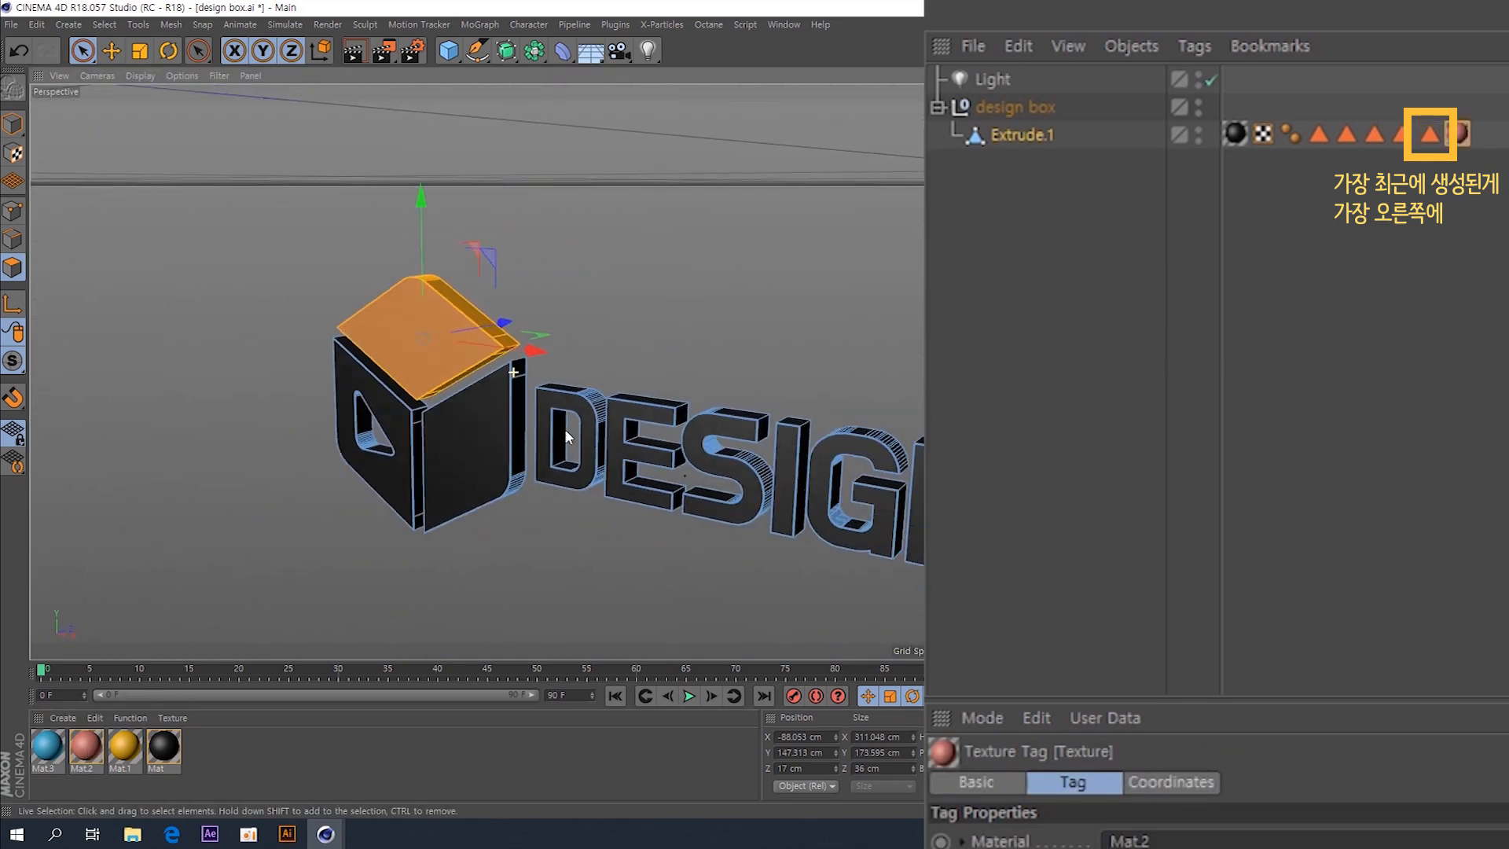
alt+middle_drag(613, 409, 499, 421)
key(ctrl+r)
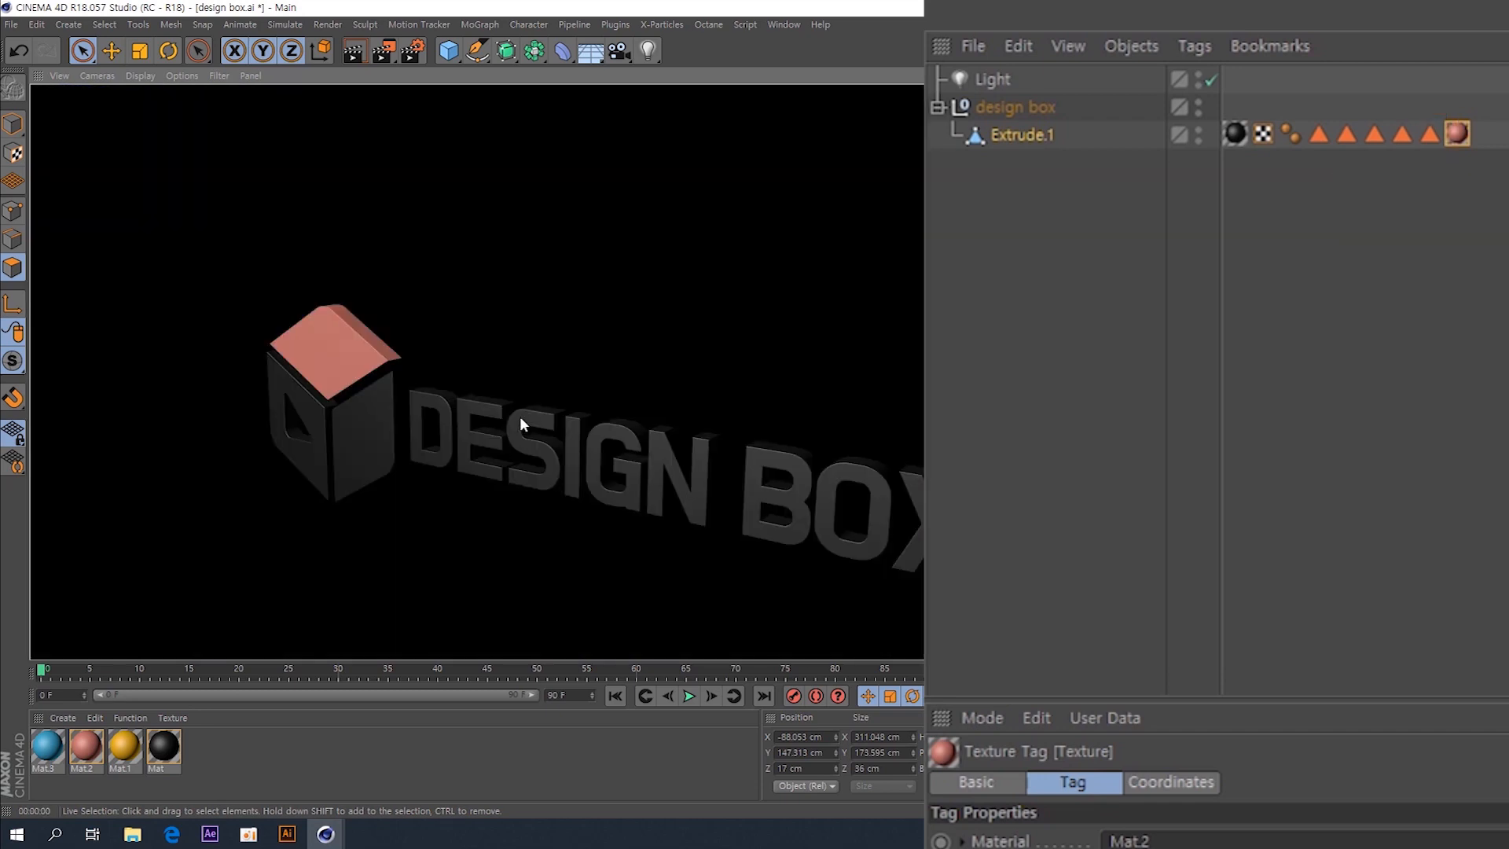
alt+drag(521, 419, 567, 423)
key(ctrl+r)
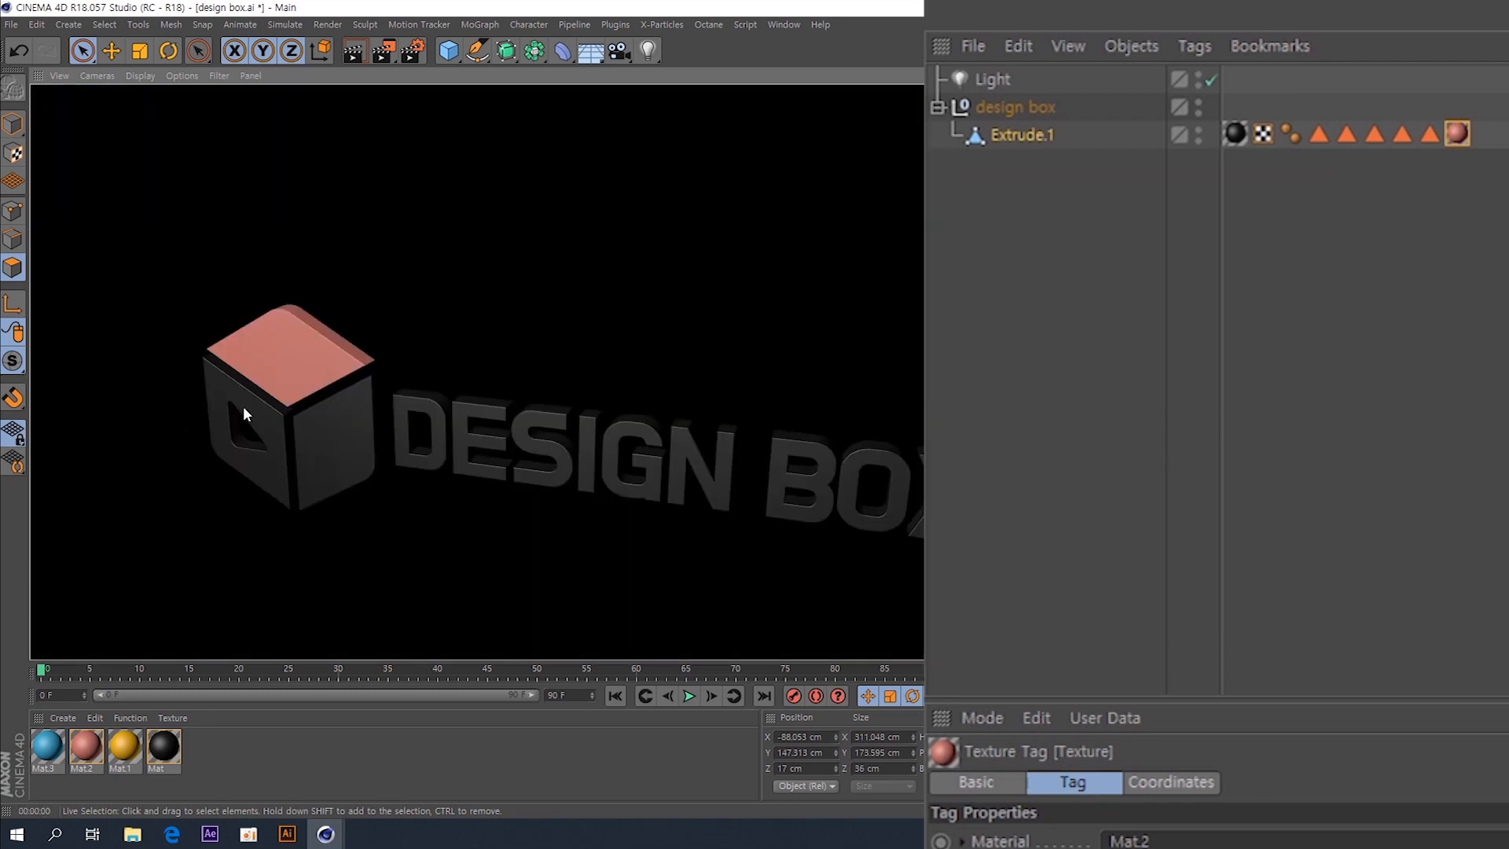
- Select the Extrude.1 object and clear the active polygon selection on the cube's top piece
alt+middle_drag(213, 409, 420, 360)
scroll(436, 378, up, 5)
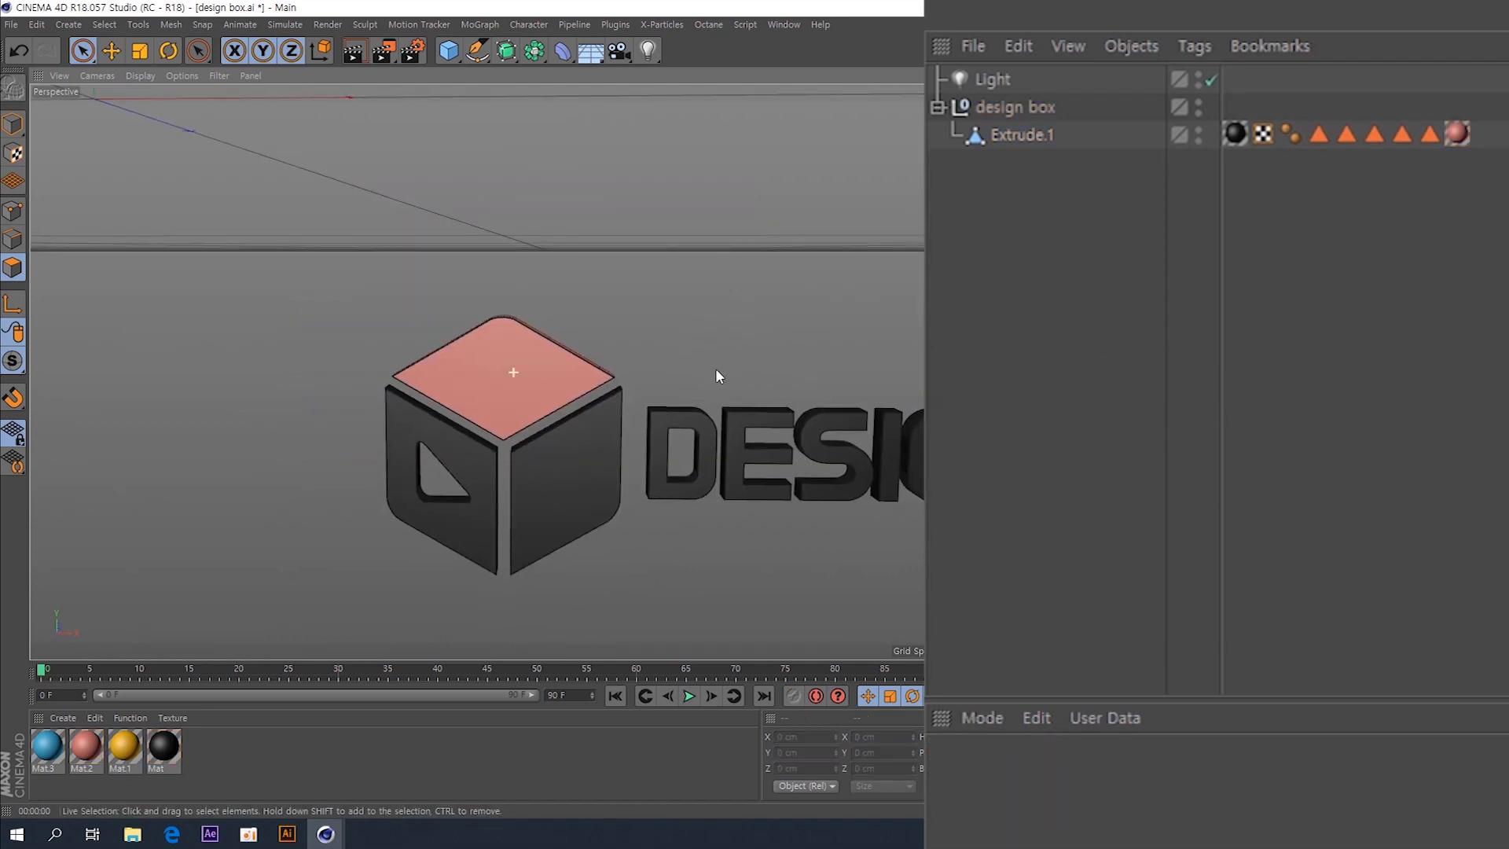
mouse_move(715, 368)
alt+mouse_down()
mouse_move(619, 342)
mouse_move(569, 360)
alt+mouse_up()
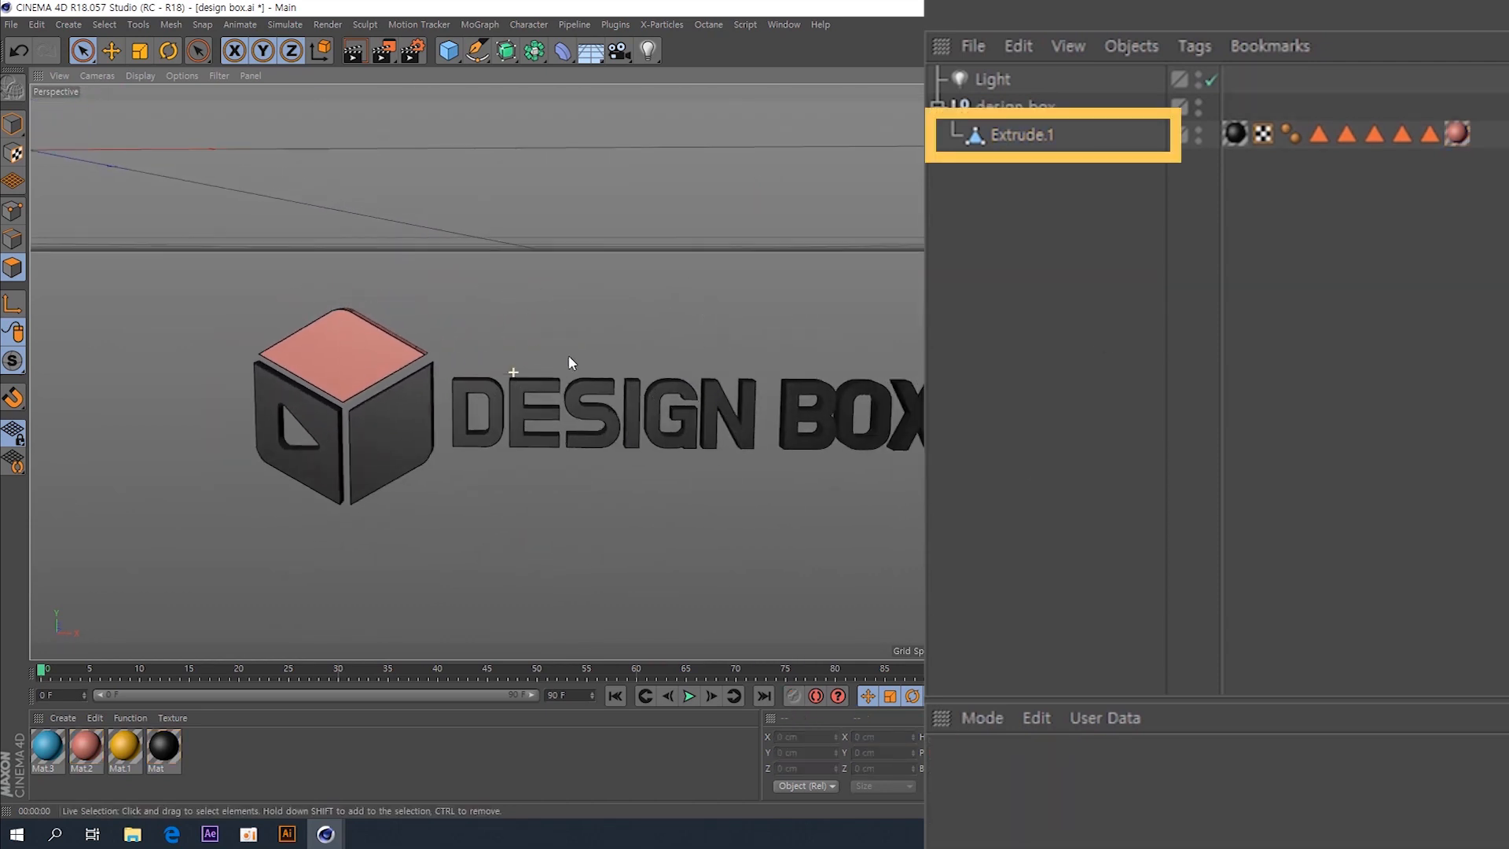
click(1021, 134)
alt+drag(912, 181, 290, 303)
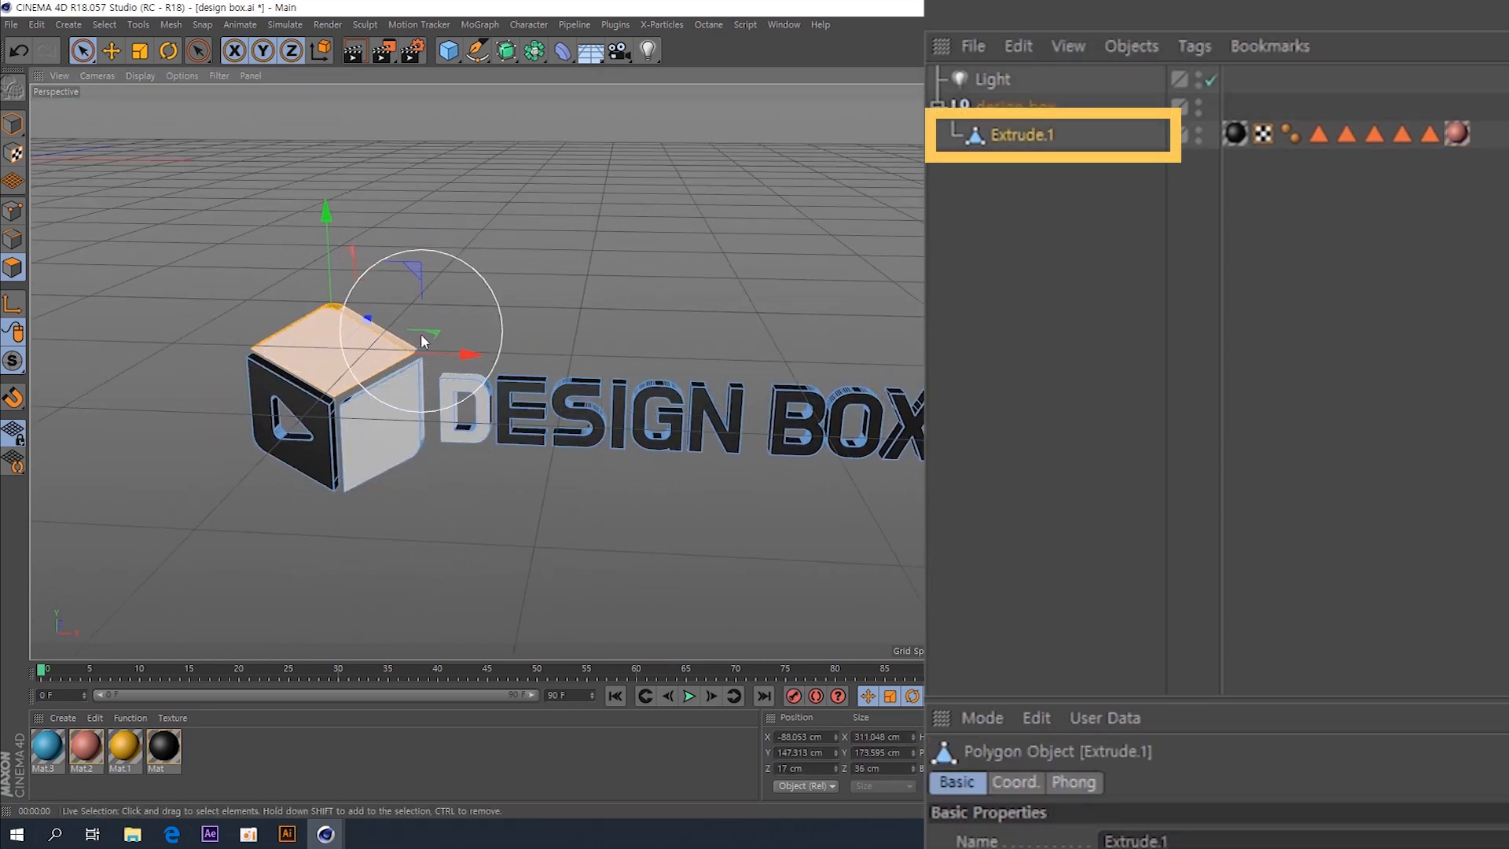
click(392, 310)
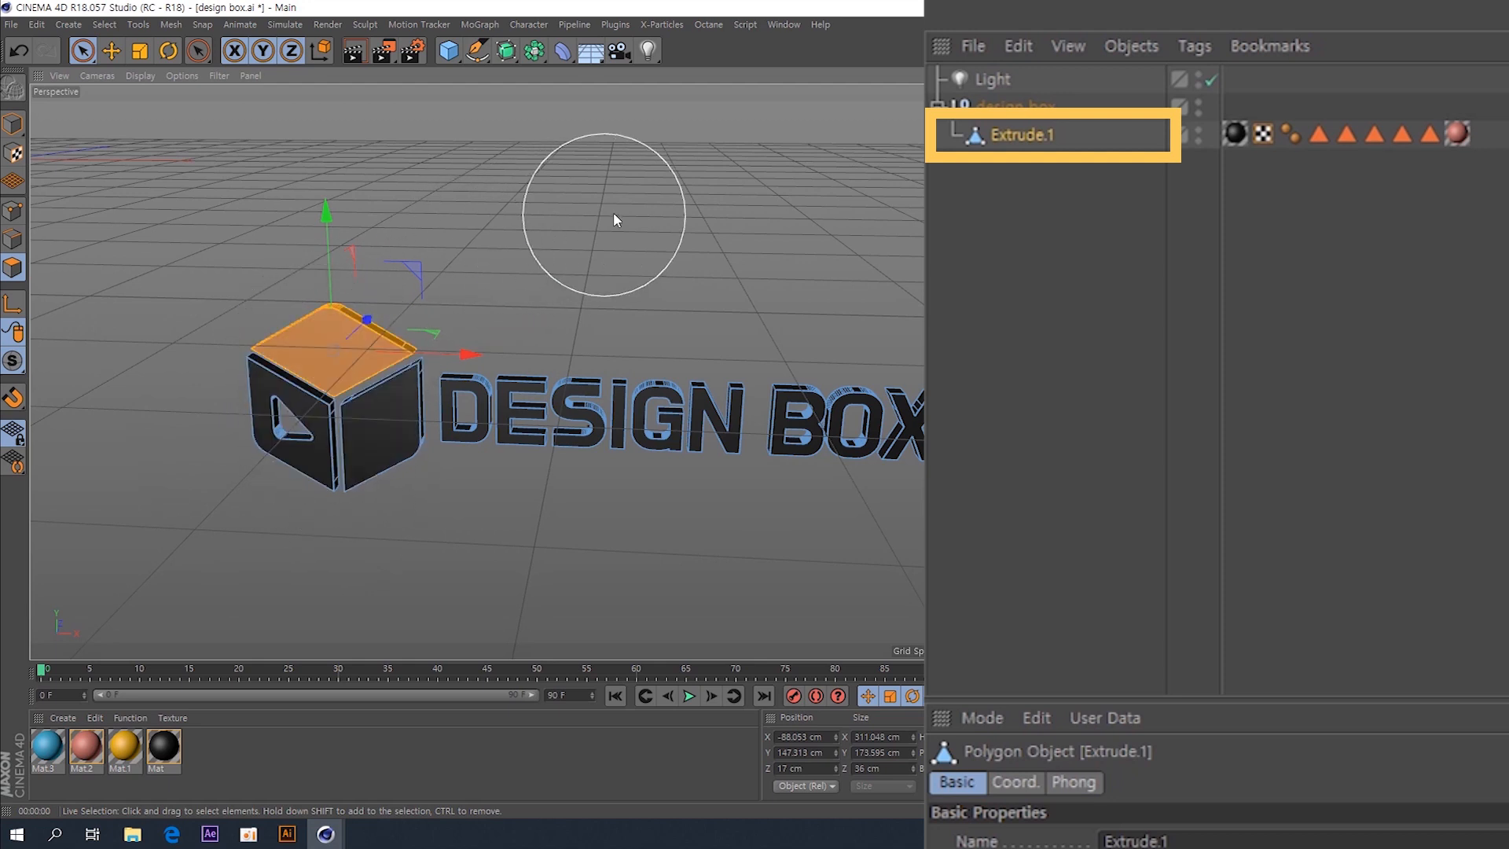
click(641, 209)
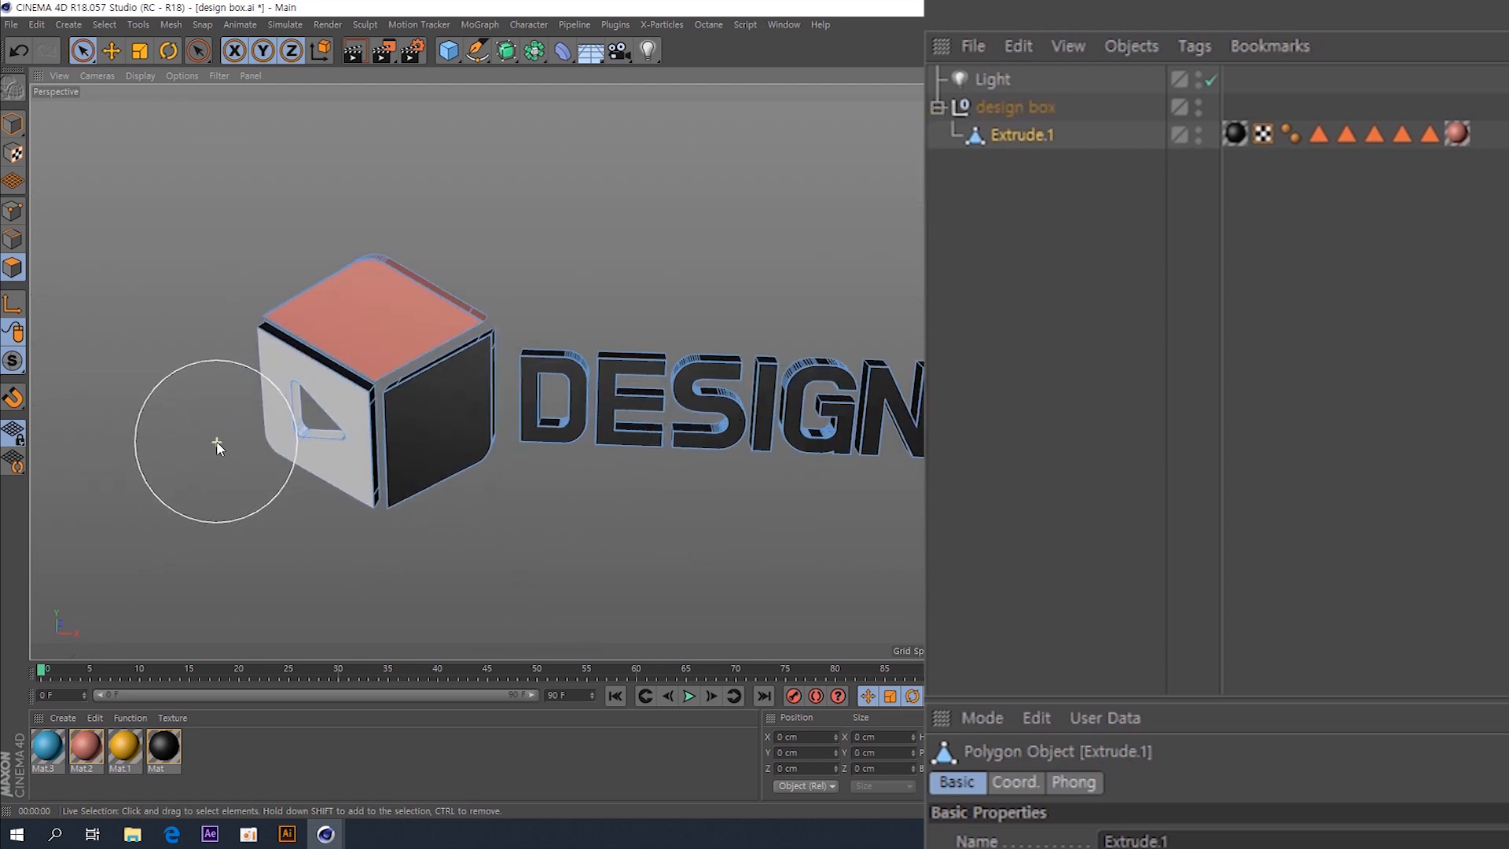
- Select all polygons of the cube's left piece, including its edges and the inner walls of the triangular hole
scroll(216, 441, up, 8)
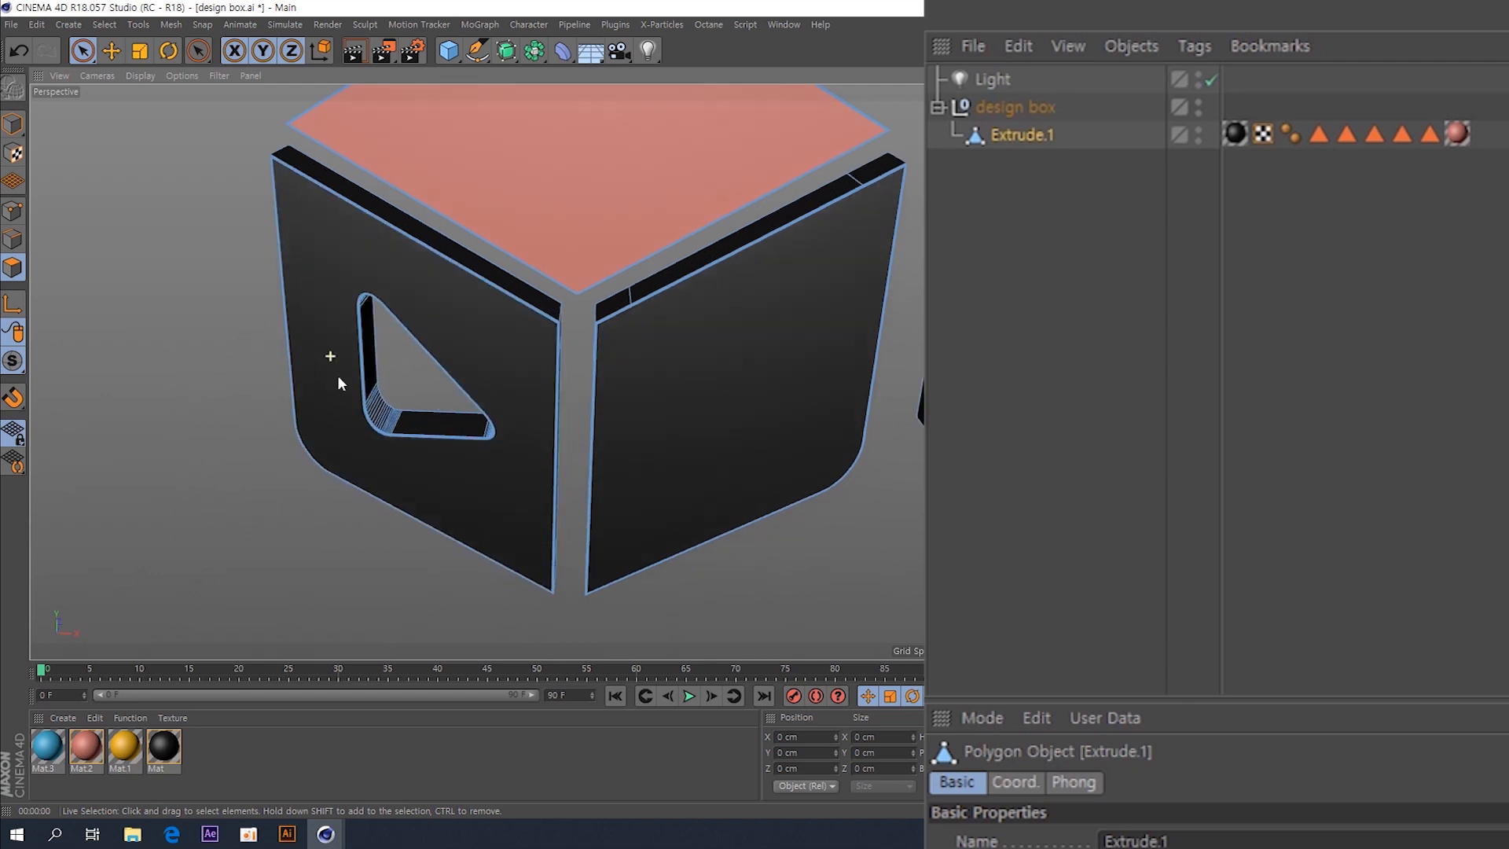
alt+drag(367, 373, 373, 366)
alt+drag(275, 271, 377, 318)
scroll(329, 339, up, 2)
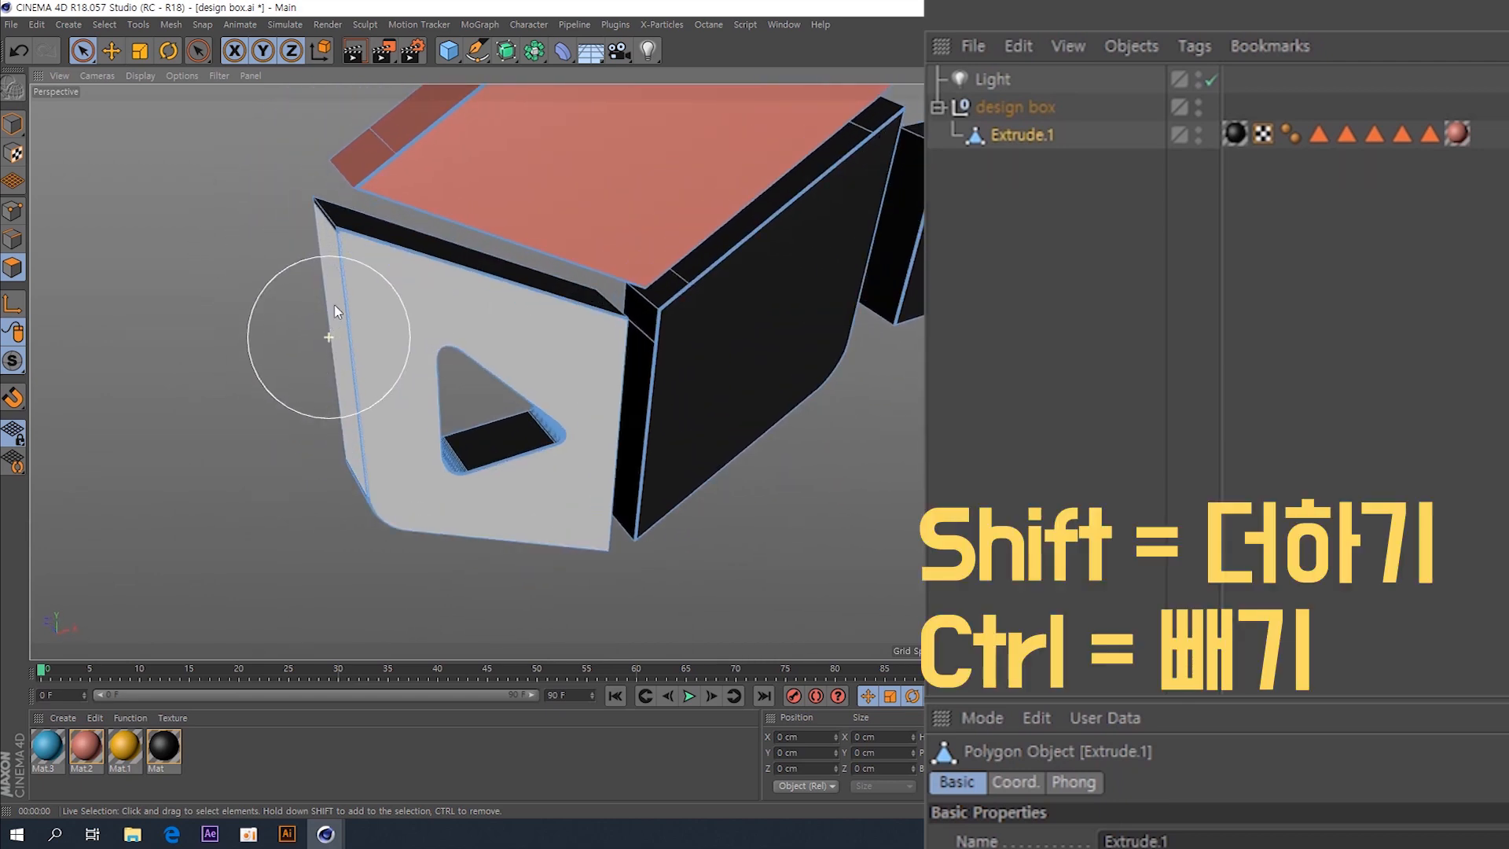
click(334, 282)
shift+click(360, 481)
mouse_move(433, 476)
shift+mouse_down()
mouse_move(497, 461)
mouse_move(538, 509)
mouse_move(455, 415)
mouse_move(786, 391)
mouse_move(536, 372)
mouse_move(815, 408)
shift+mouse_up()
alt+drag(659, 270, 905, 300)
scroll(903, 305, down, 4)
alt+middle_drag(902, 305, 607, 401)
alt+drag(620, 400, 578, 457)
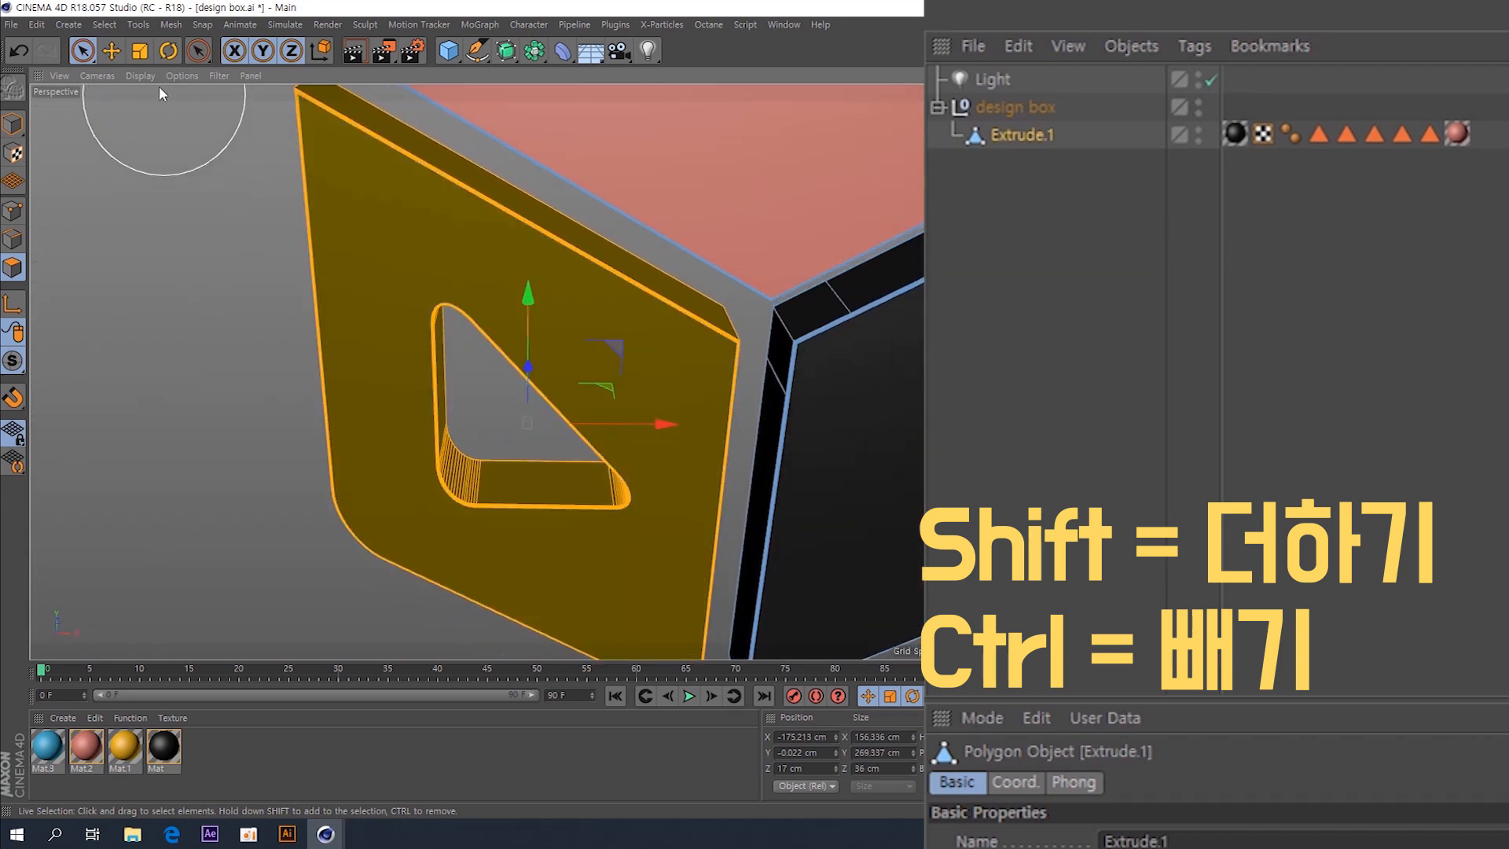
- Store the cube's left piece with Set Selection and make its new Polygon Selection tag active
click(105, 25)
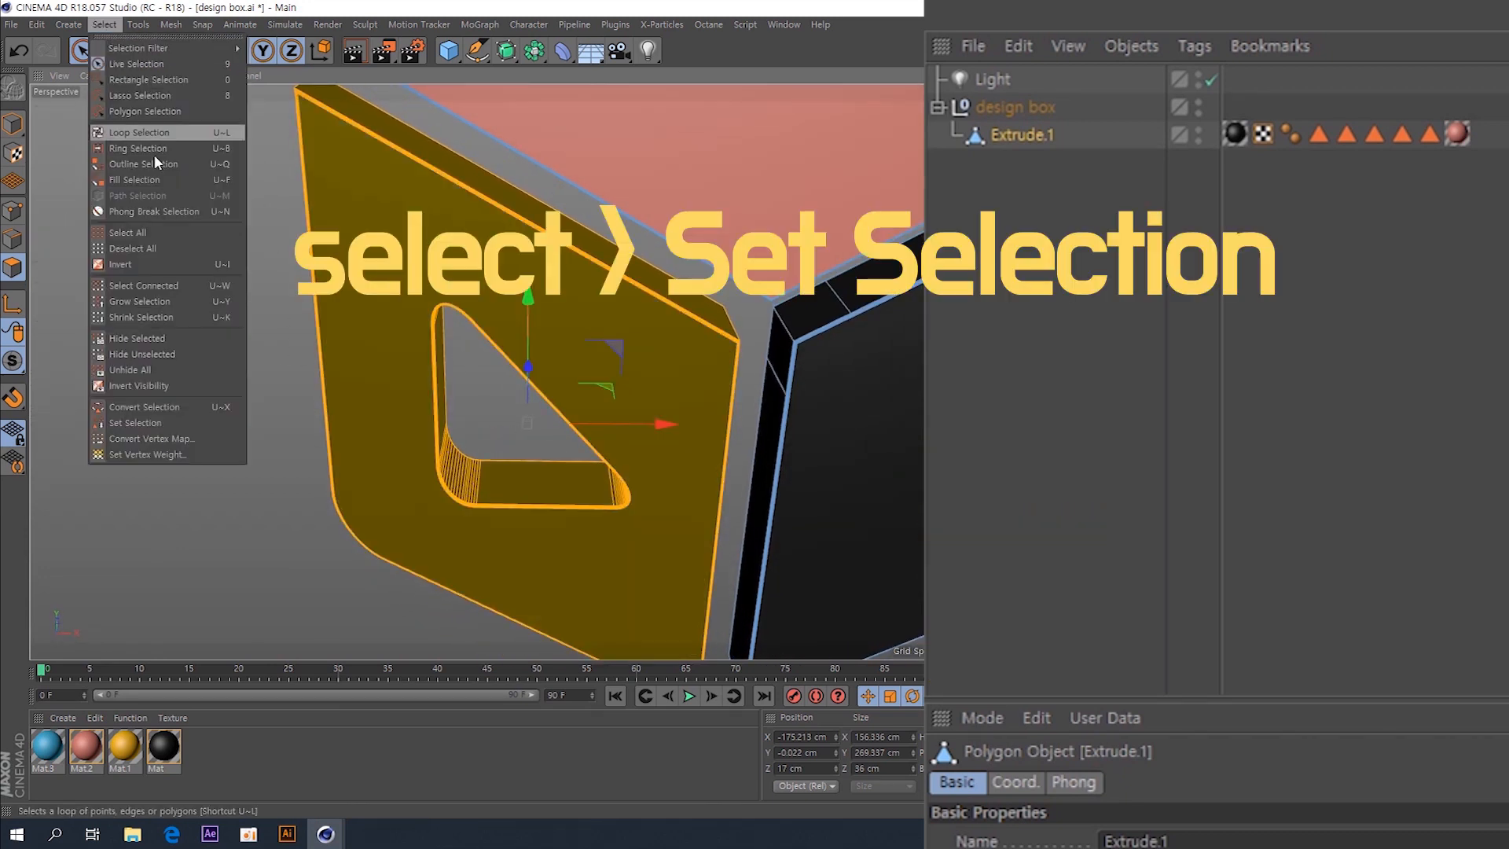
click(141, 420)
click(1504, 160)
click(1484, 136)
- Apply the yellow material Mat.1 to the selected left piece of the cube and render the view
scroll(719, 344, down, 5)
alt+middle_drag(719, 345, 515, 385)
alt+drag(515, 385, 495, 343)
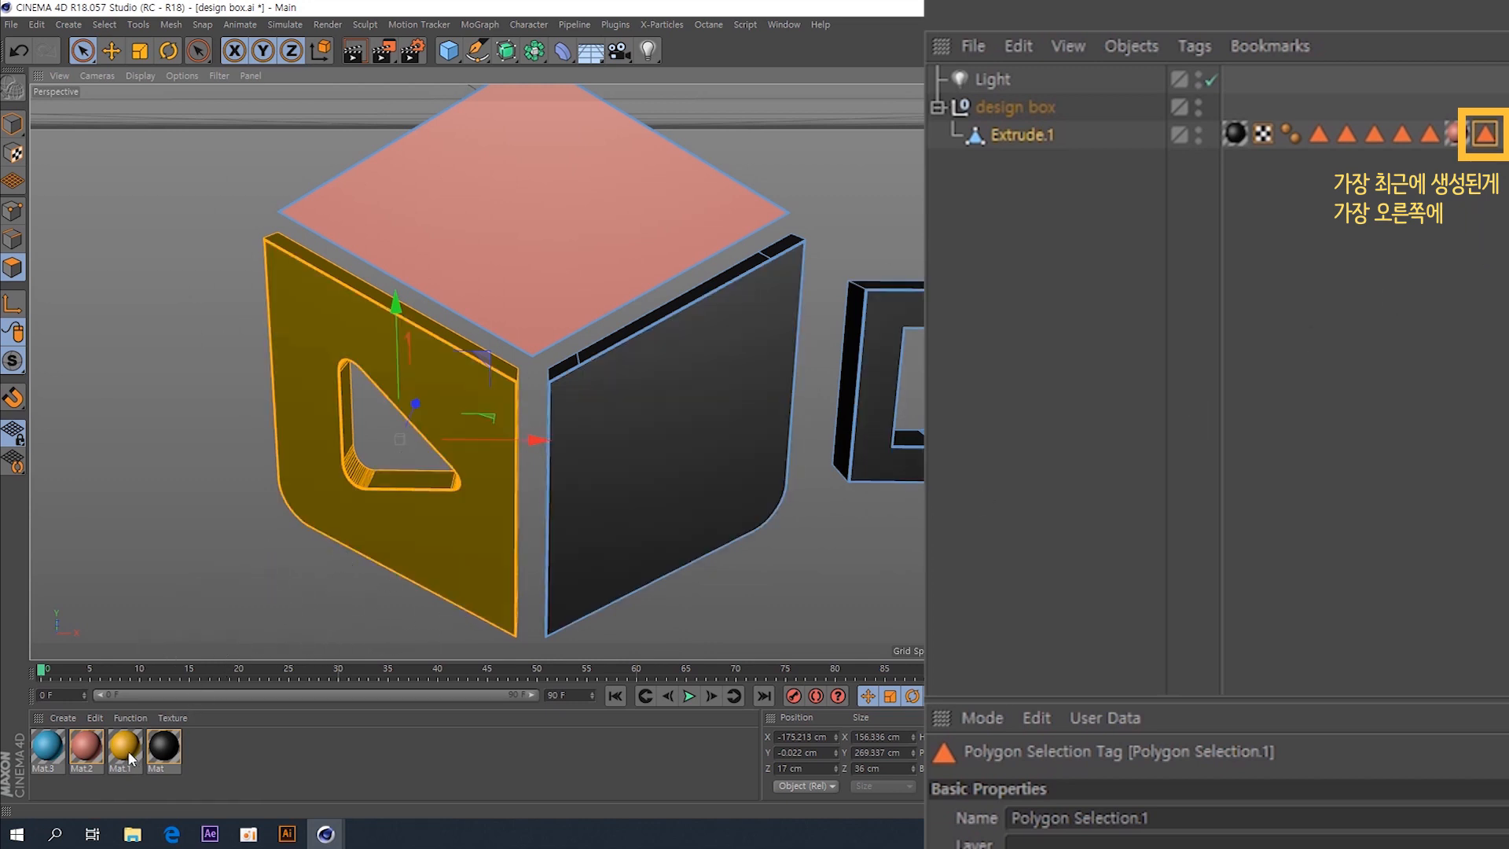
drag(124, 743, 472, 527)
scroll(802, 352, down, 4)
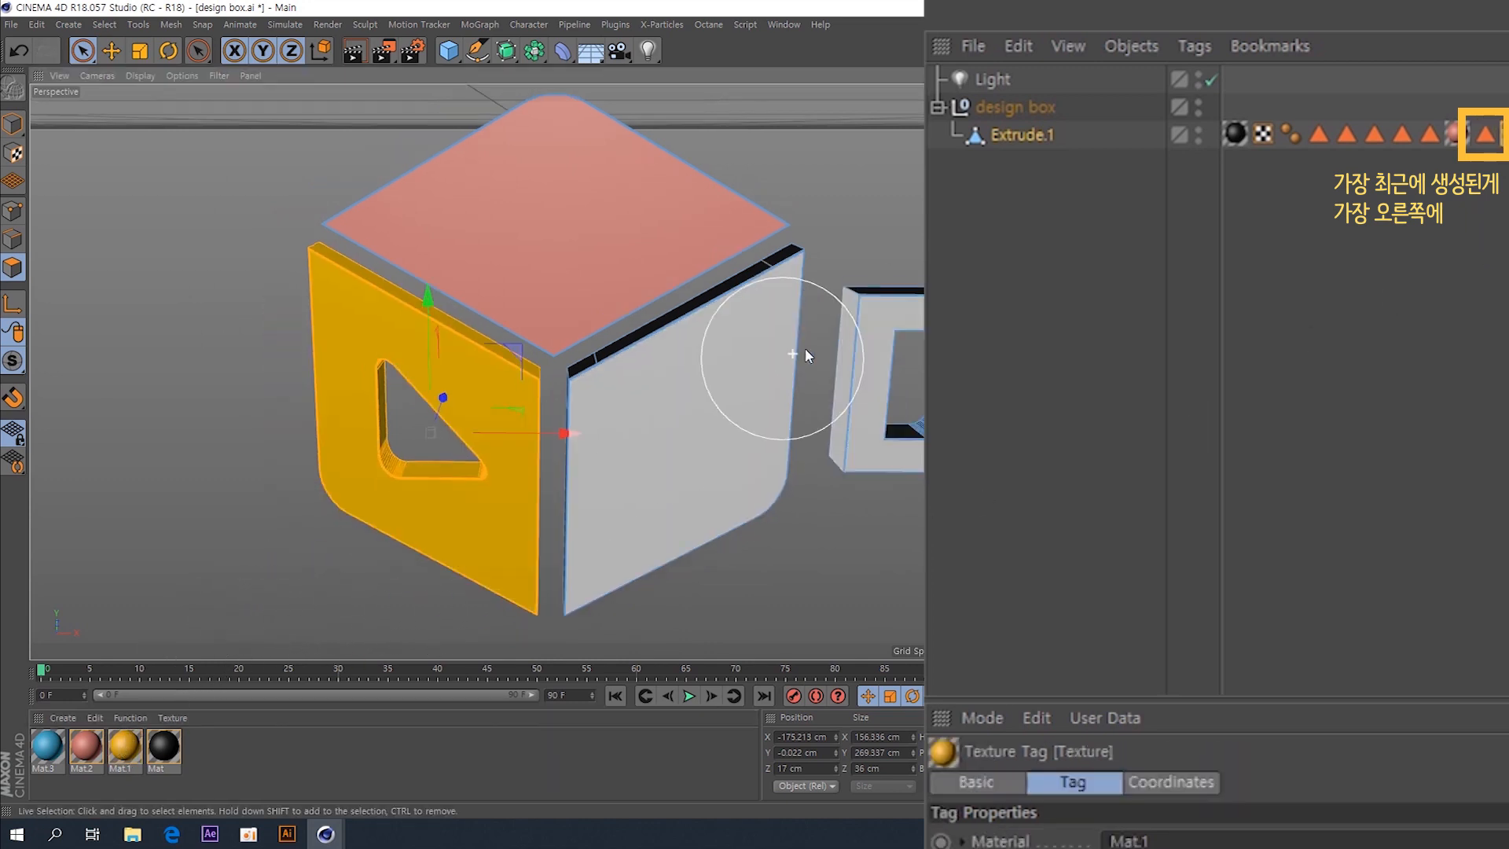
click(1445, 404)
alt+middle_drag(637, 404, 353, 428)
scroll(354, 427, down, 5)
alt+middle_drag(733, 412, 663, 381)
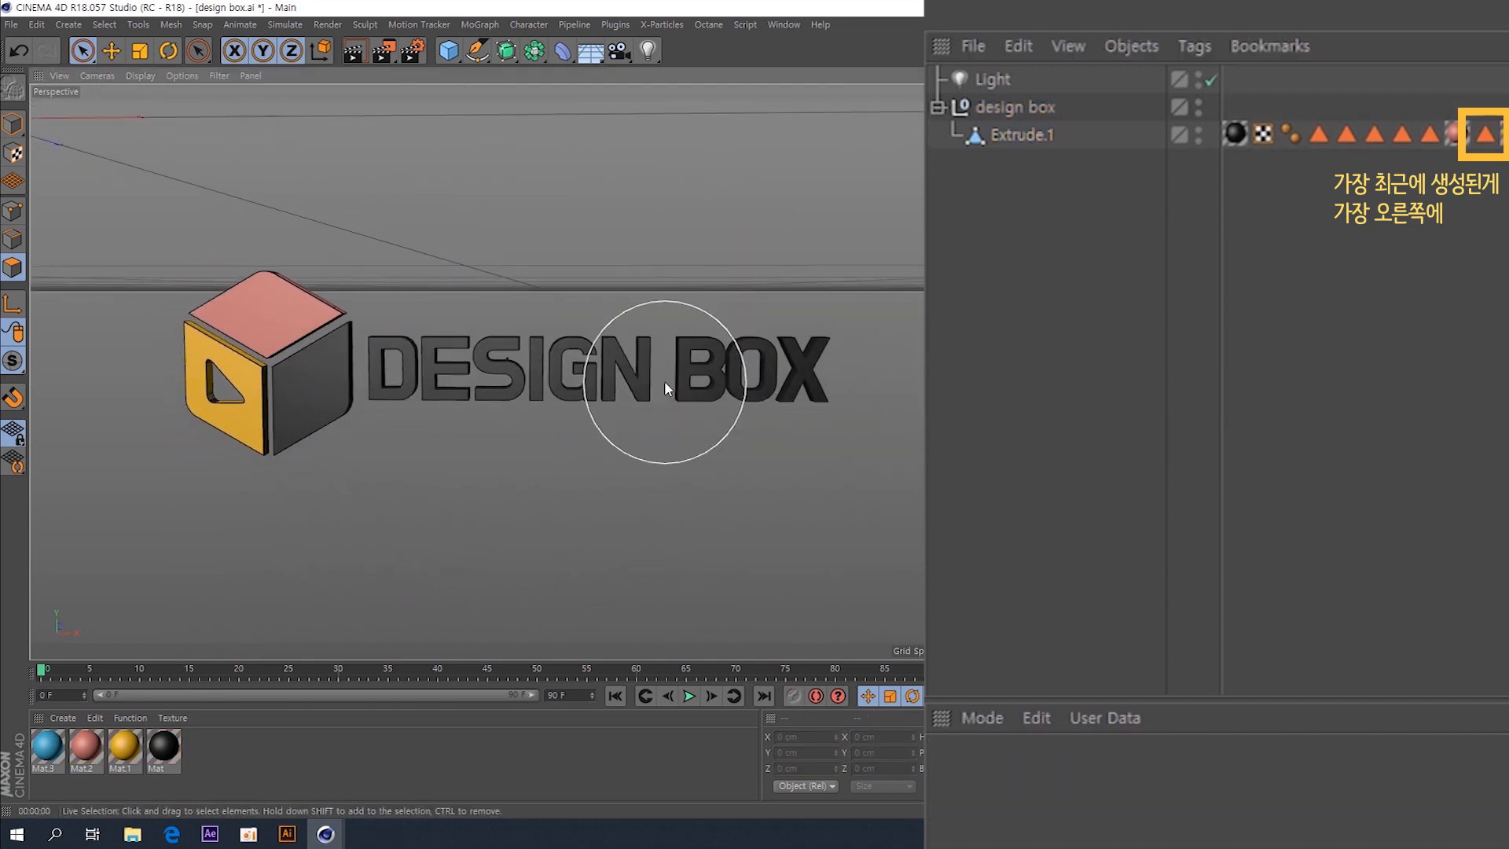
key(ctrl+r)
- Select all polygons of the cube's right piece on the Extrude.1 object
mouse_move(512, 370)
alt+mouse_down()
mouse_move(688, 374)
mouse_move(518, 377)
alt+mouse_up()
scroll(188, 390, up, 3)
alt+drag(302, 324, 436, 300)
alt+middle_drag(436, 300, 507, 333)
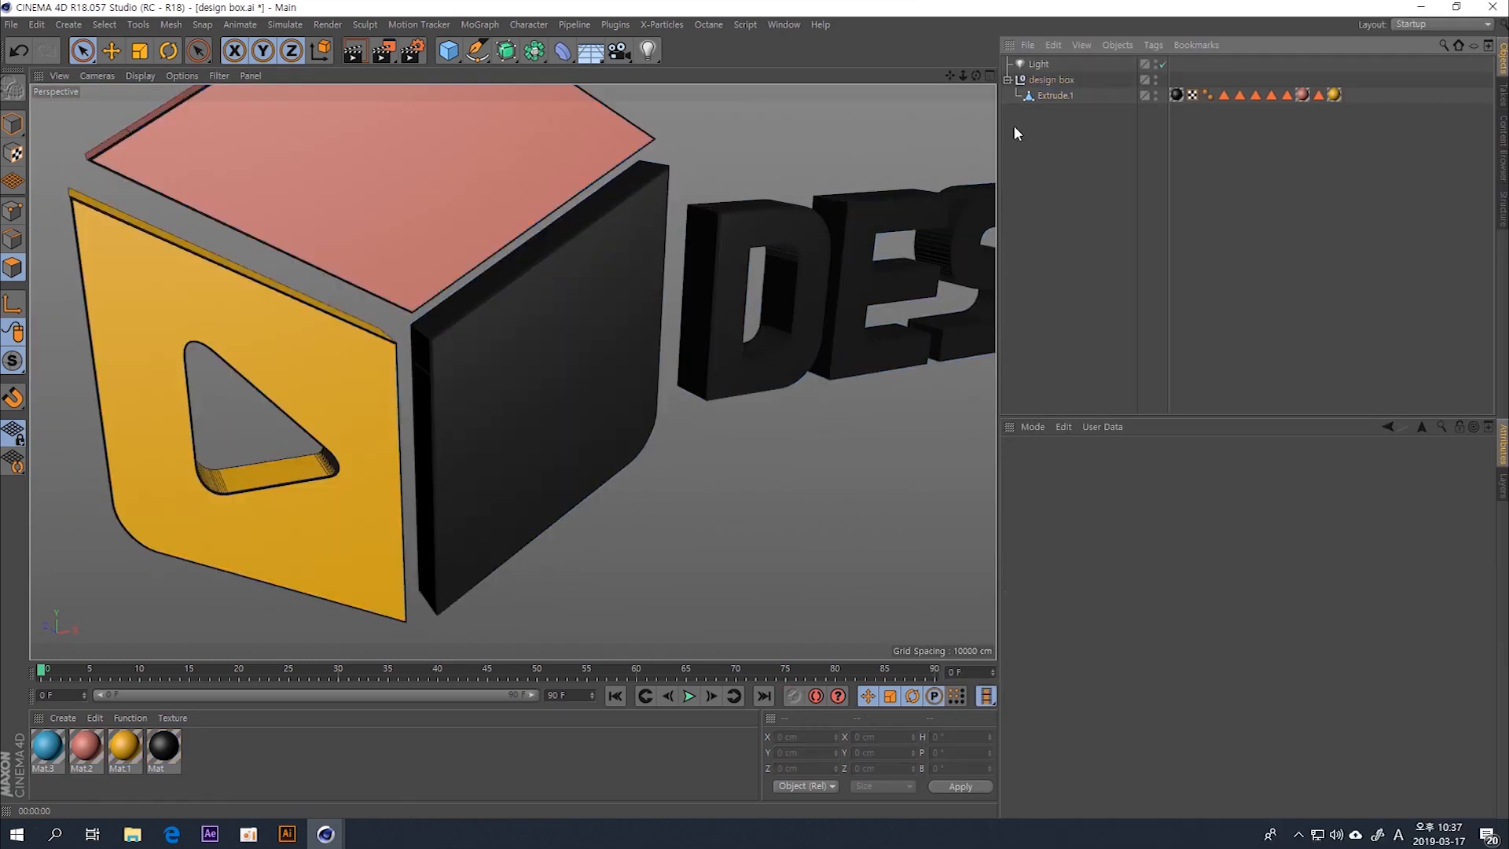
click(539, 398)
alt+drag(539, 397, 811, 404)
- Store the cube's right piece with Set Selection and make its new Polygon Selection tag active
click(105, 24)
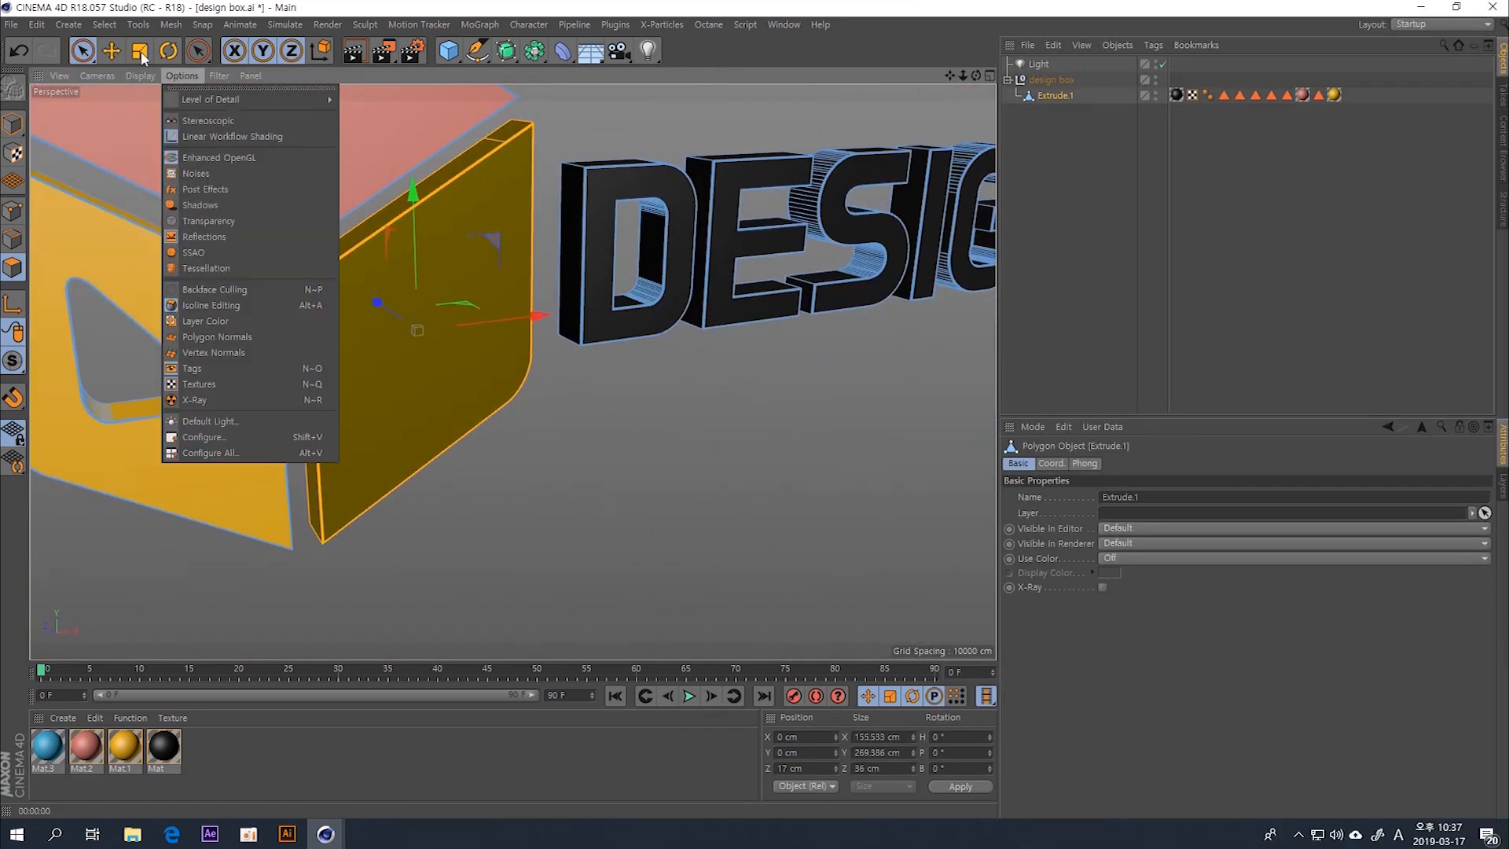
click(1374, 126)
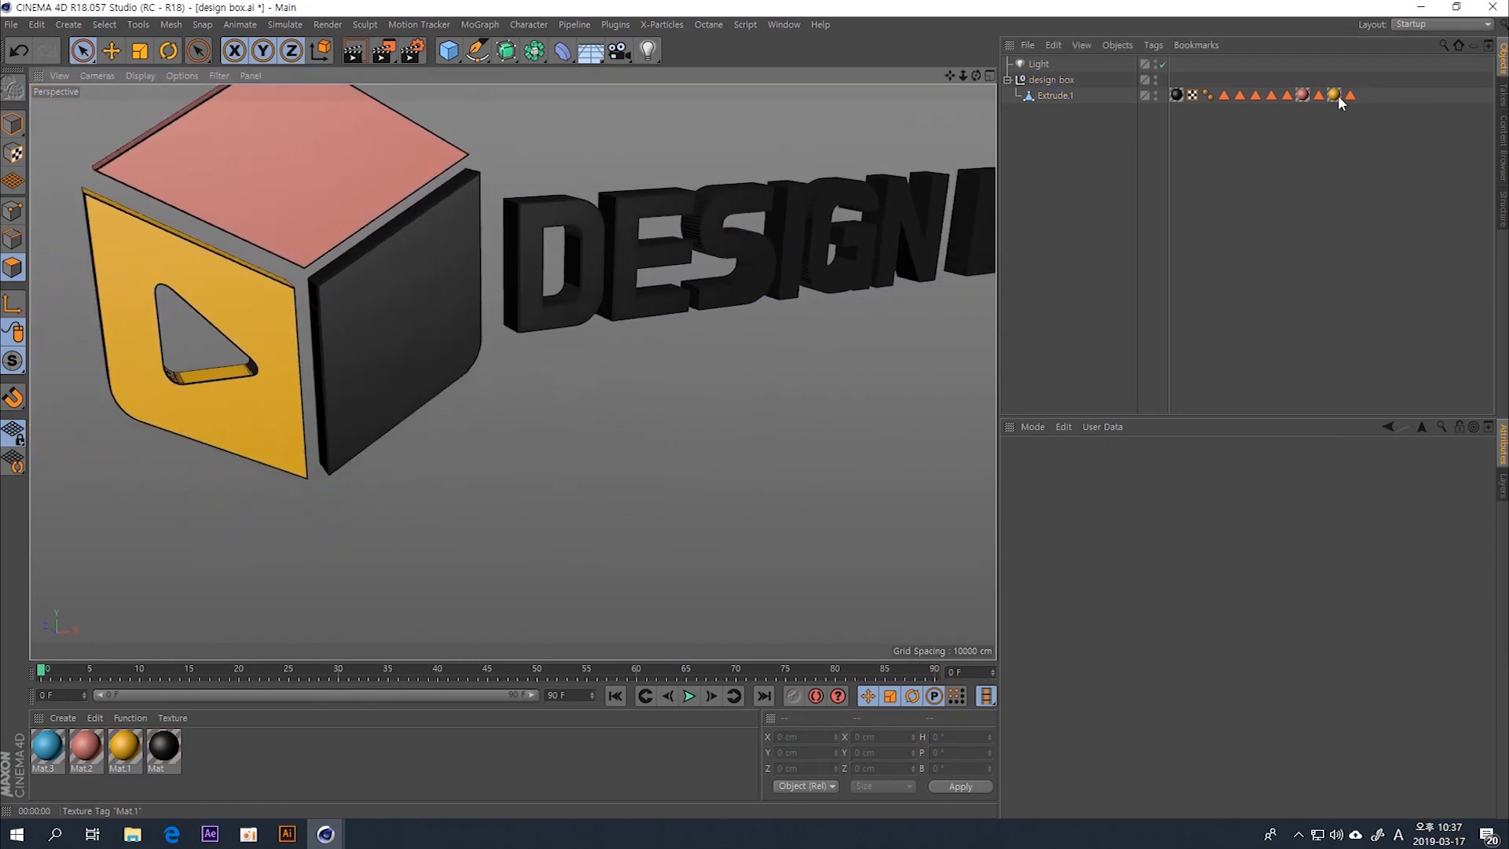
click(1348, 95)
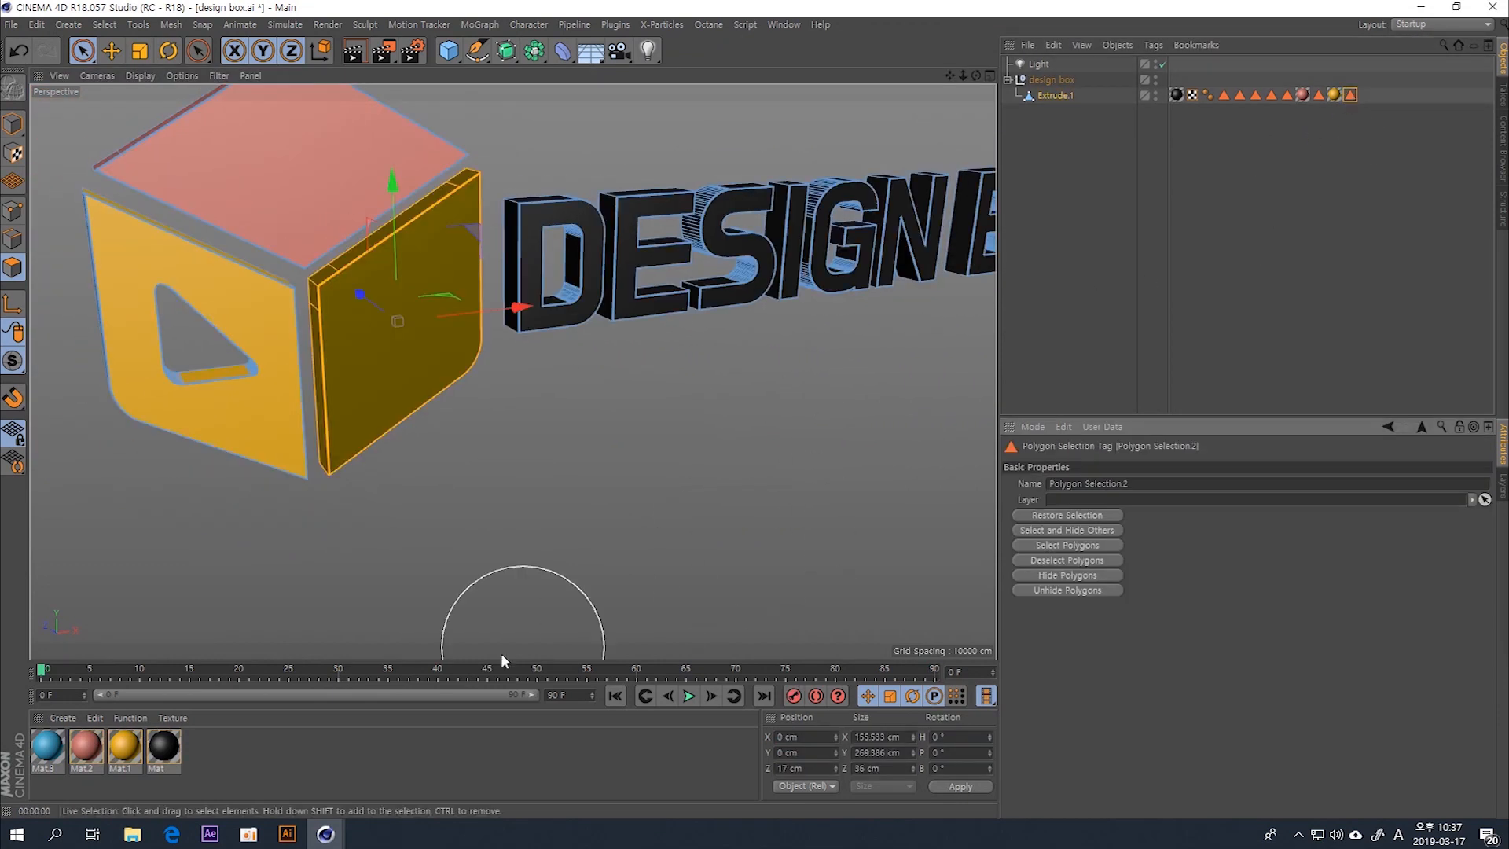
- Apply the blue material Mat.3 to the selected right piece of the cube and render the front of the logo
click(53, 749)
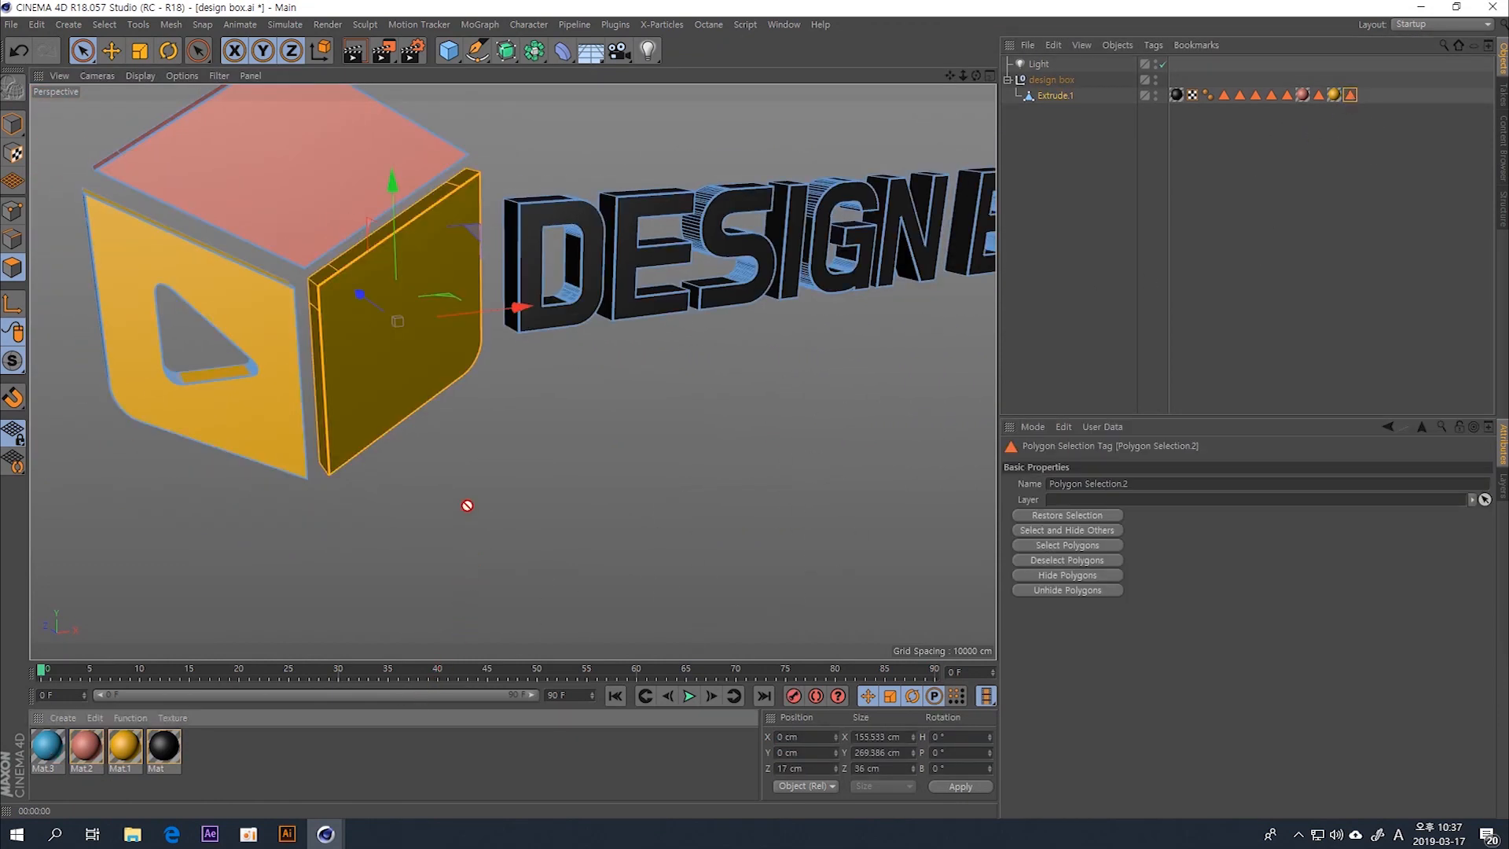
drag(469, 510, 432, 401)
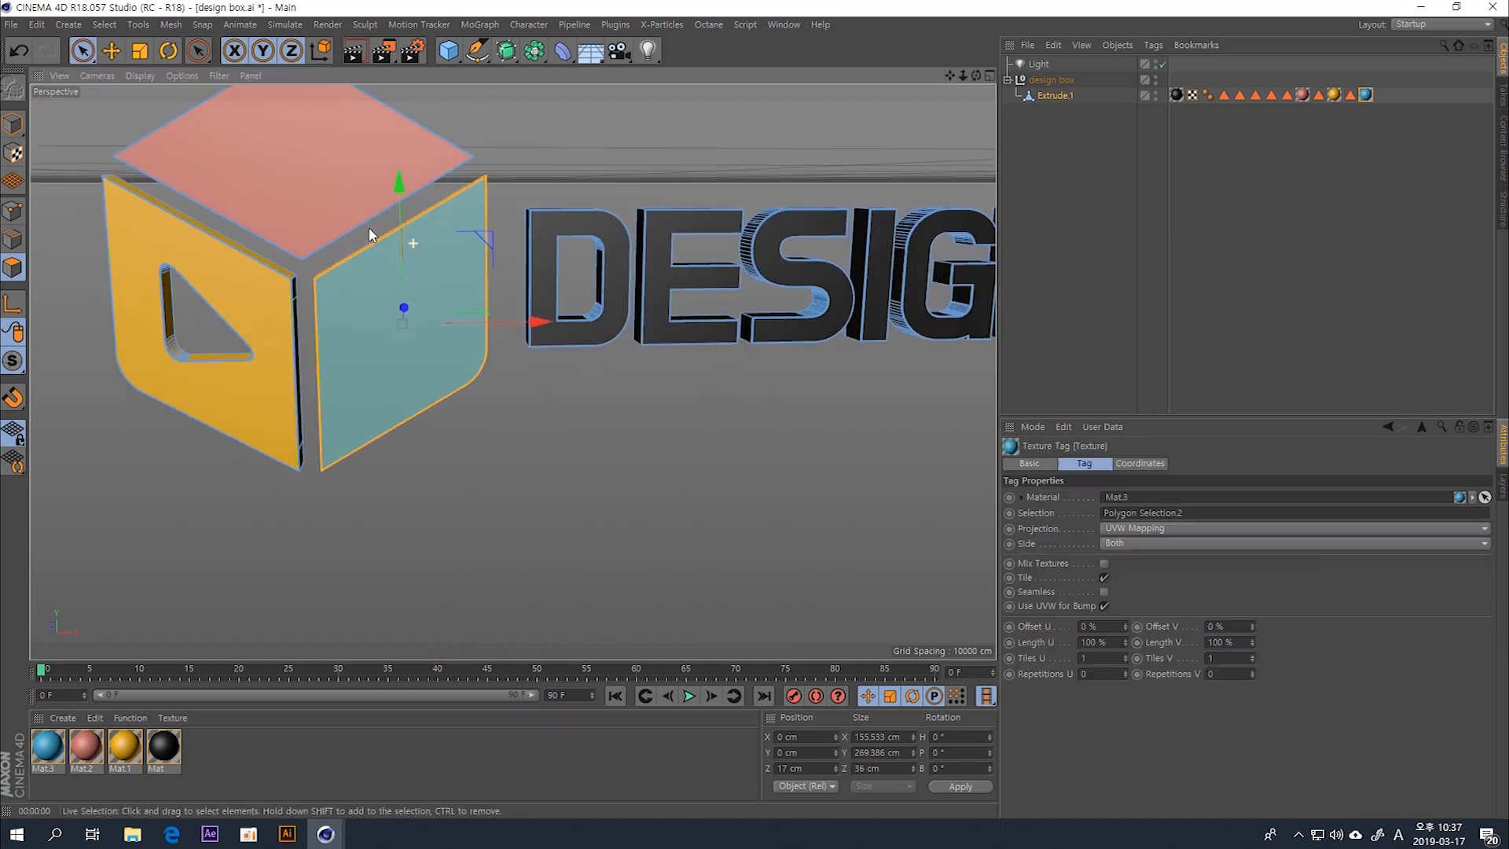
alt+drag(411, 239, 404, 242)
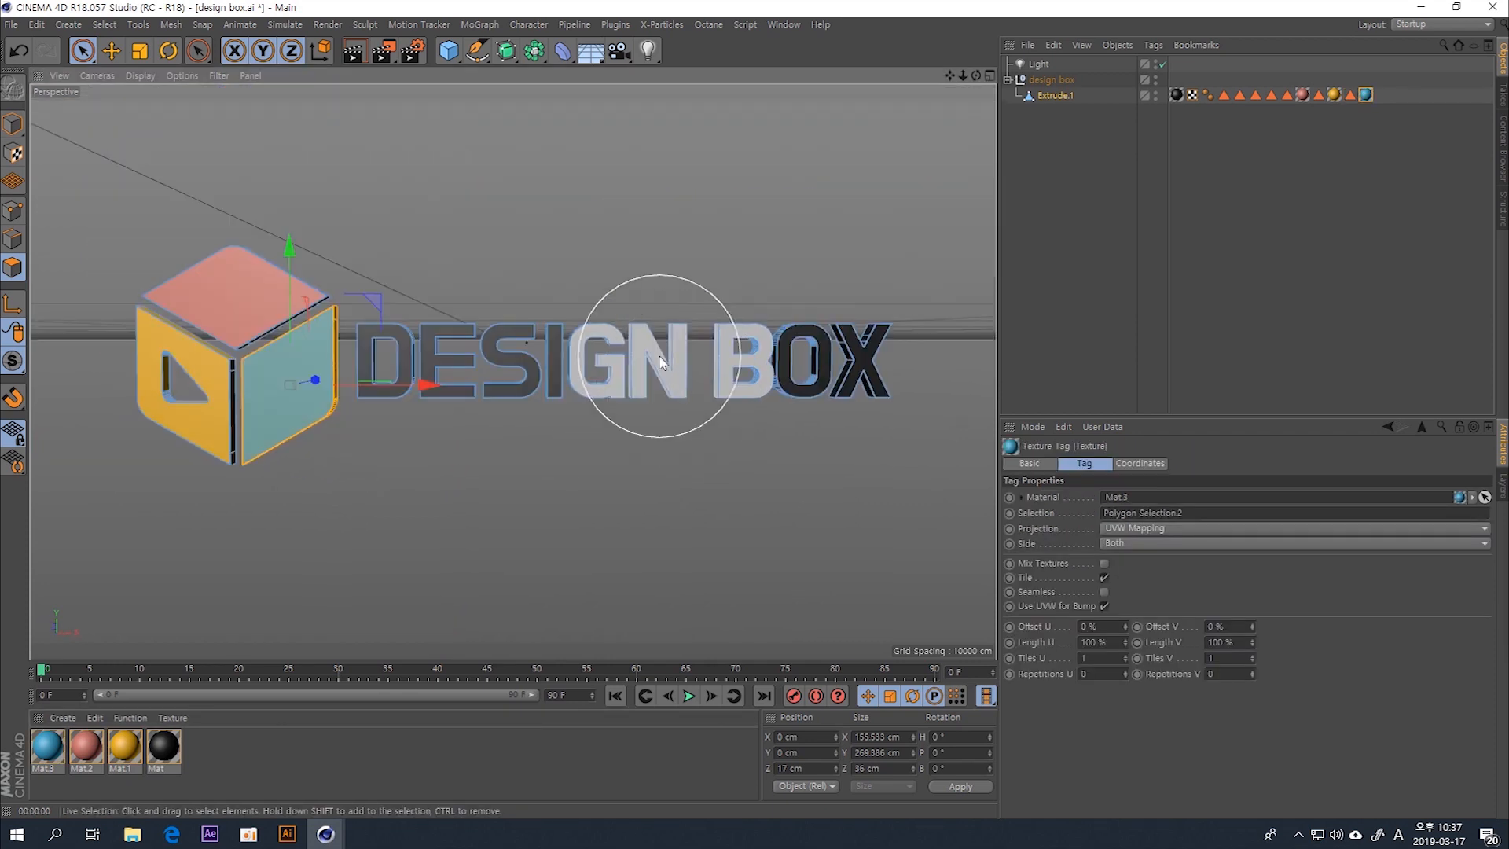
key(ctrl+r)
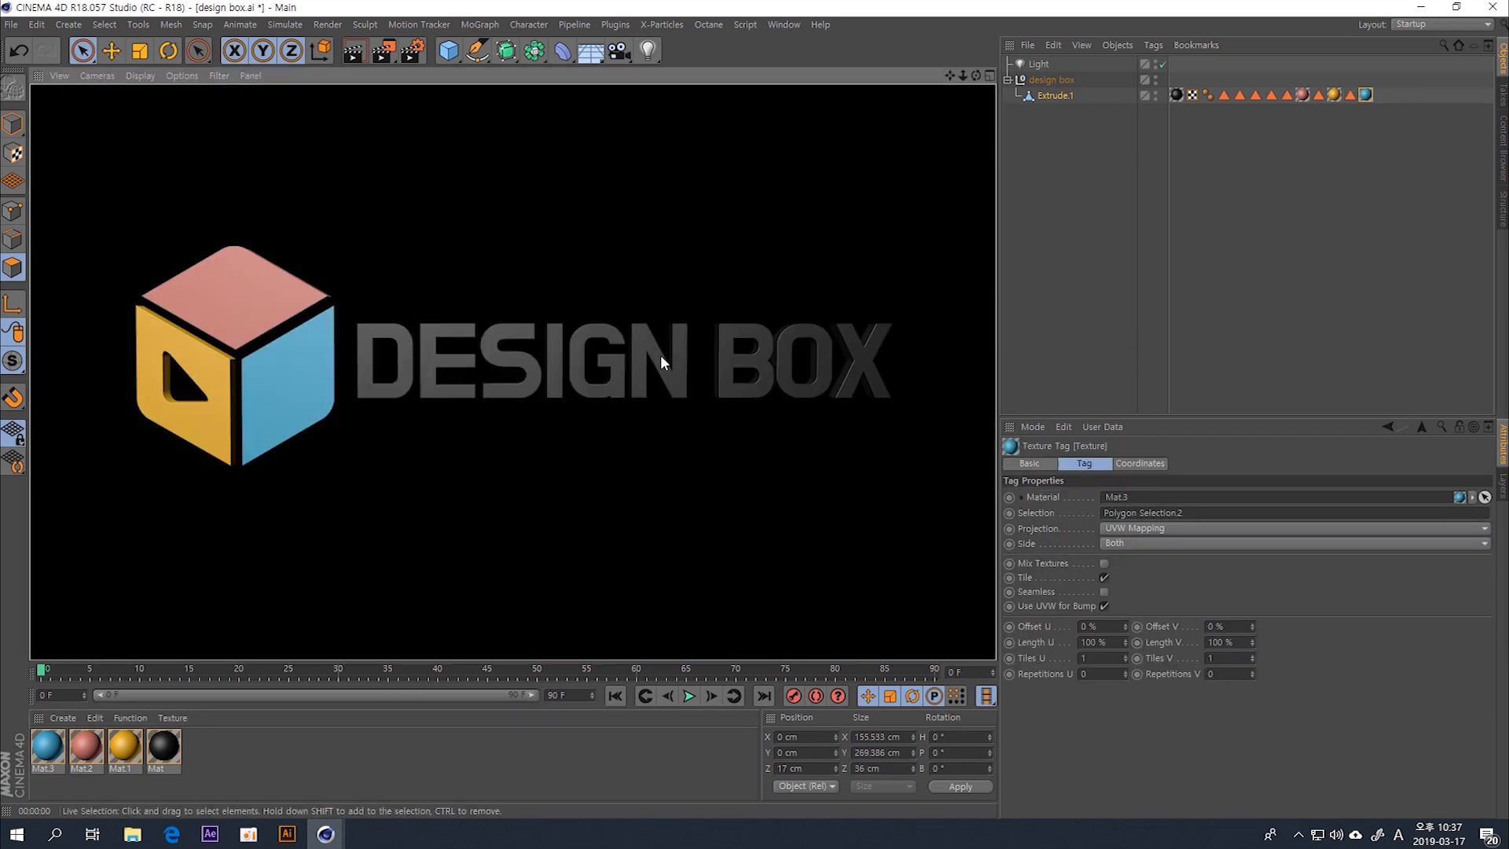